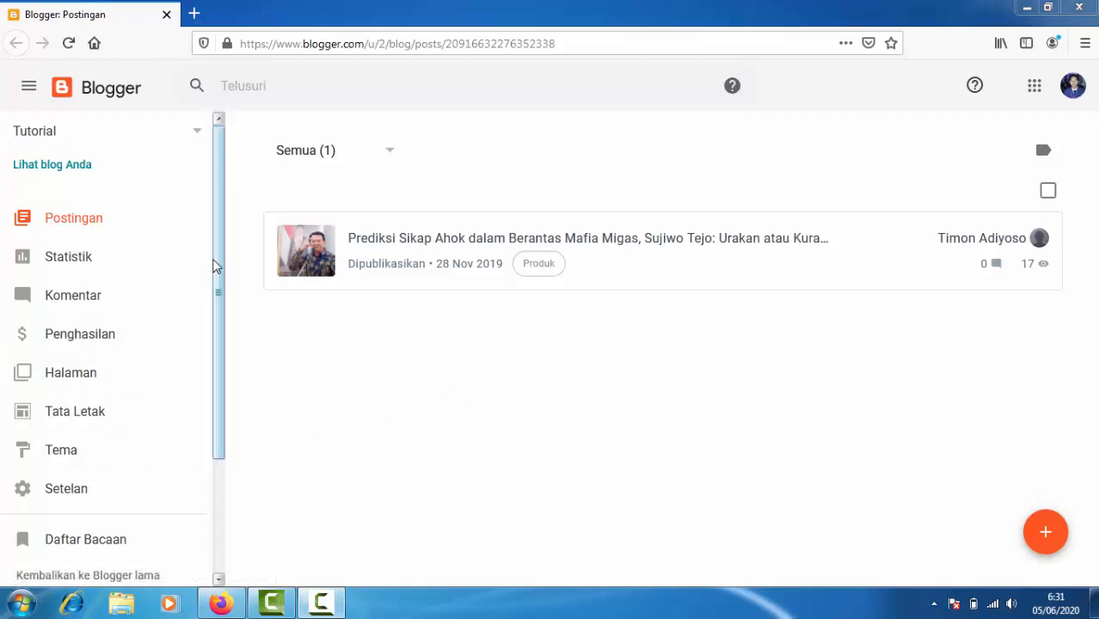
# Switch back to the old Blogger interface and dismiss the notice about the new interface
pyautogui.moveTo(219, 265); pyautogui.dragTo(246, 245)
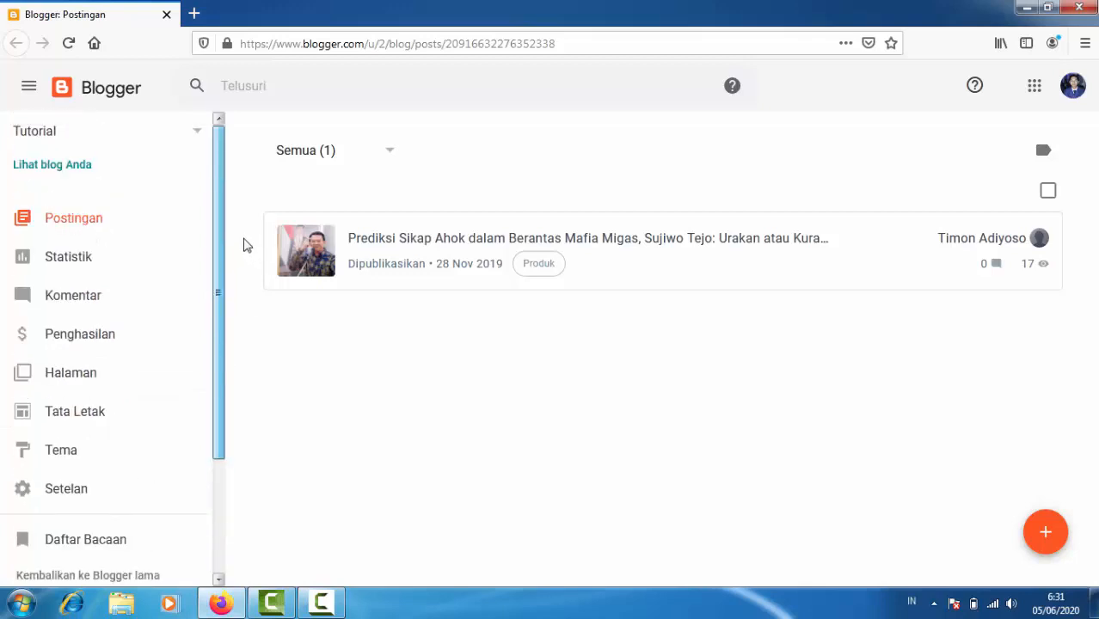
pyautogui.scroll(-3, 172, 461)
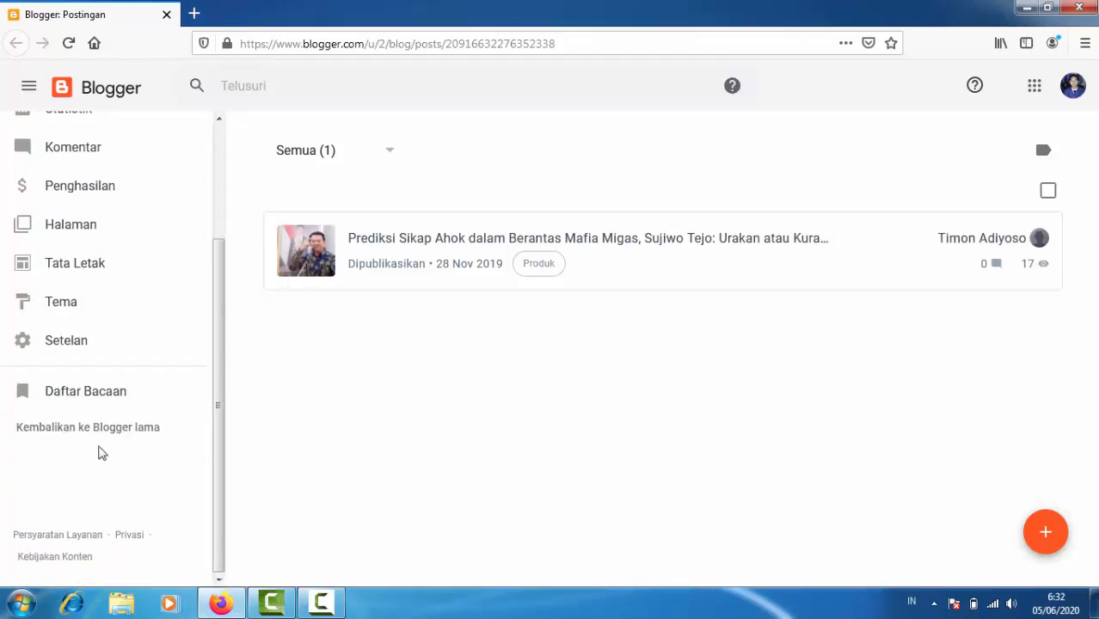
pyautogui.click(85, 434)
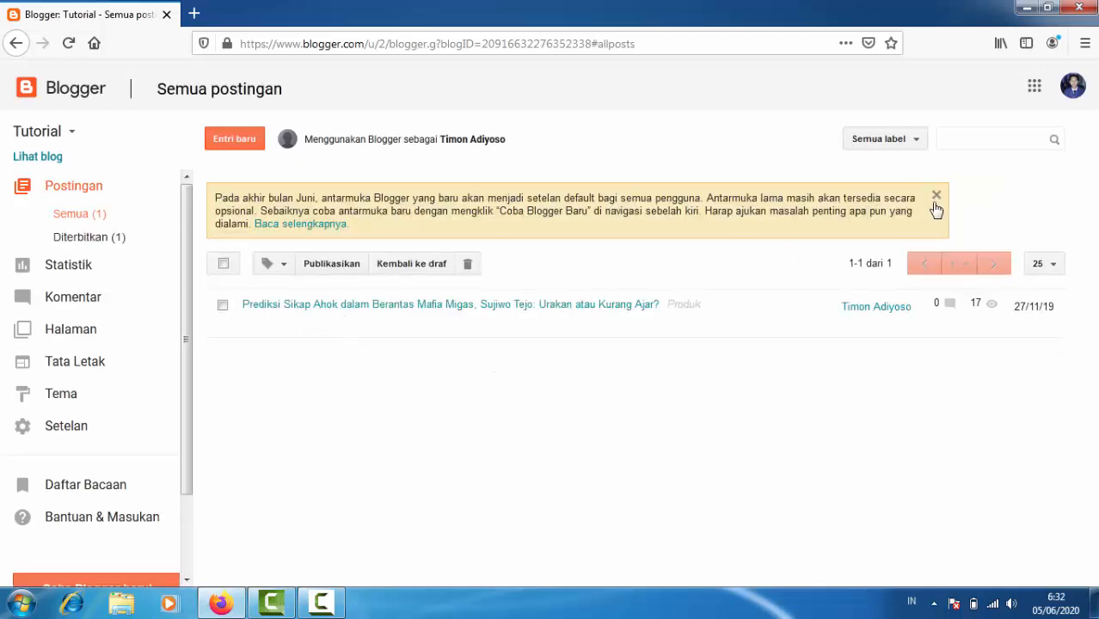
pyautogui.click(938, 197)
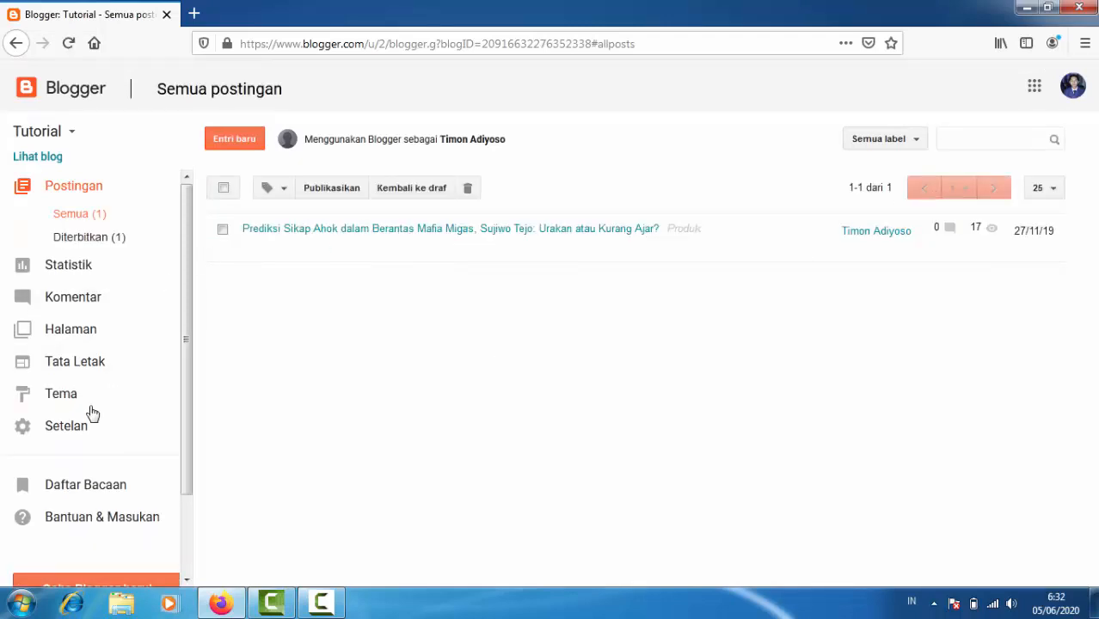
# Return to the new Blogger interface and continue past its introduction
pyautogui.scroll(-1, 87, 416)
pyautogui.scroll(-1, 88, 416)
pyautogui.click(102, 502)
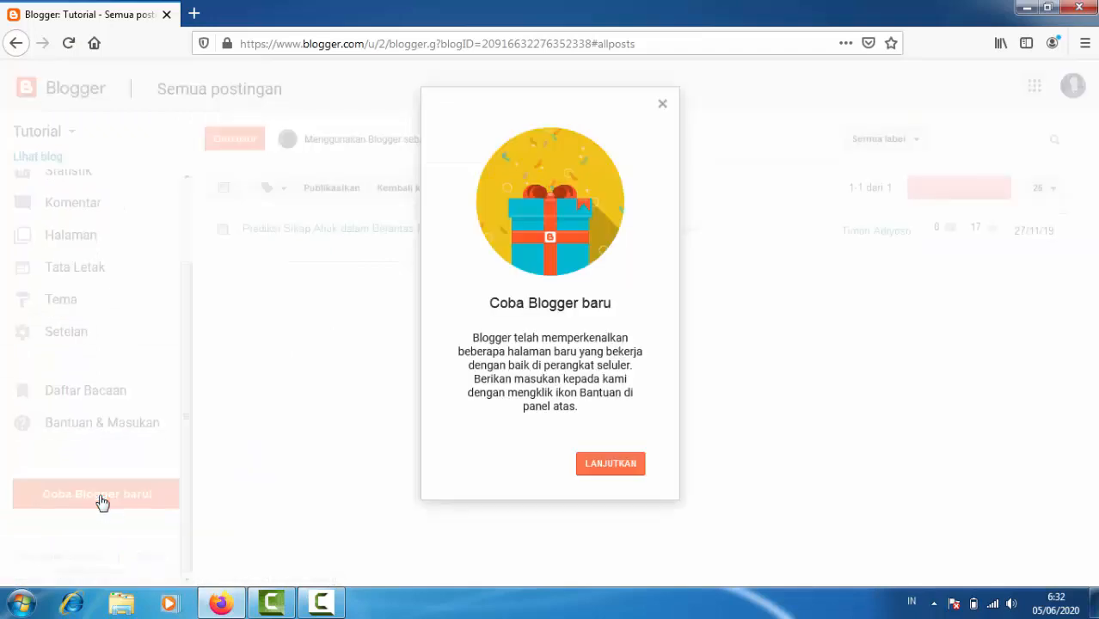
pyautogui.click(612, 464)
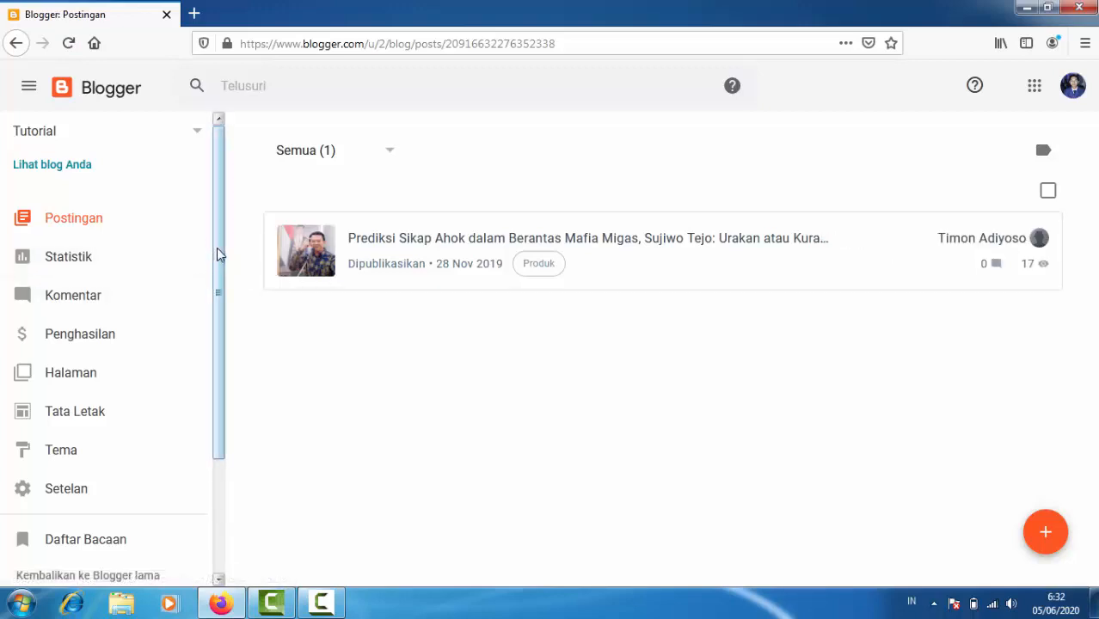
# Start creating a new blog titled "mastimonblog" and proceed to its address
pyautogui.moveTo(218, 289); pyautogui.dragTo(219, 237)
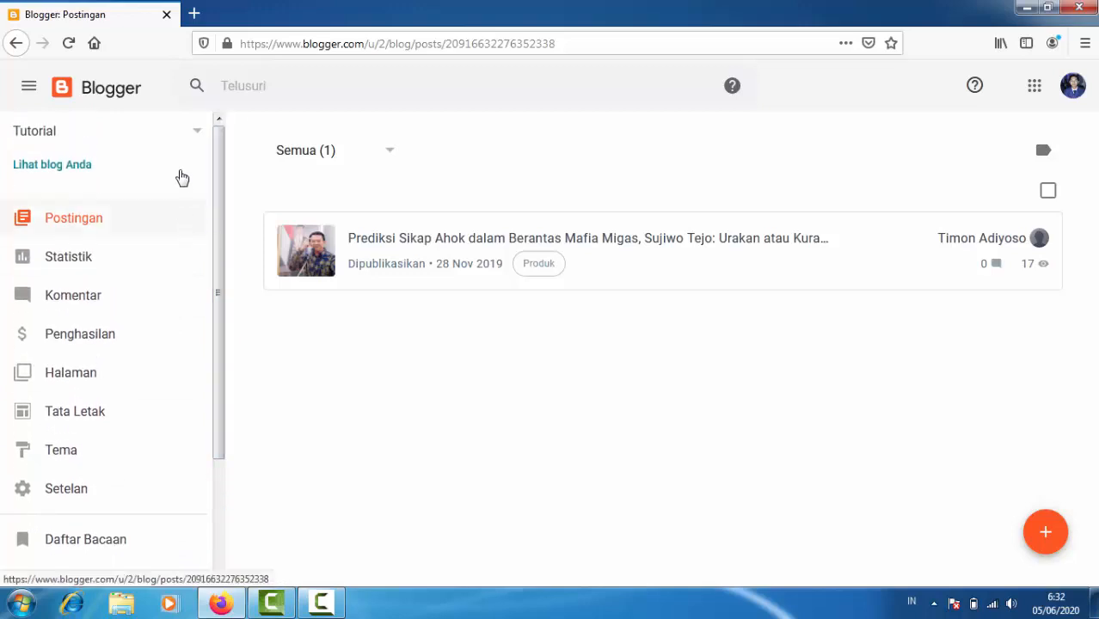
pyautogui.click(197, 134)
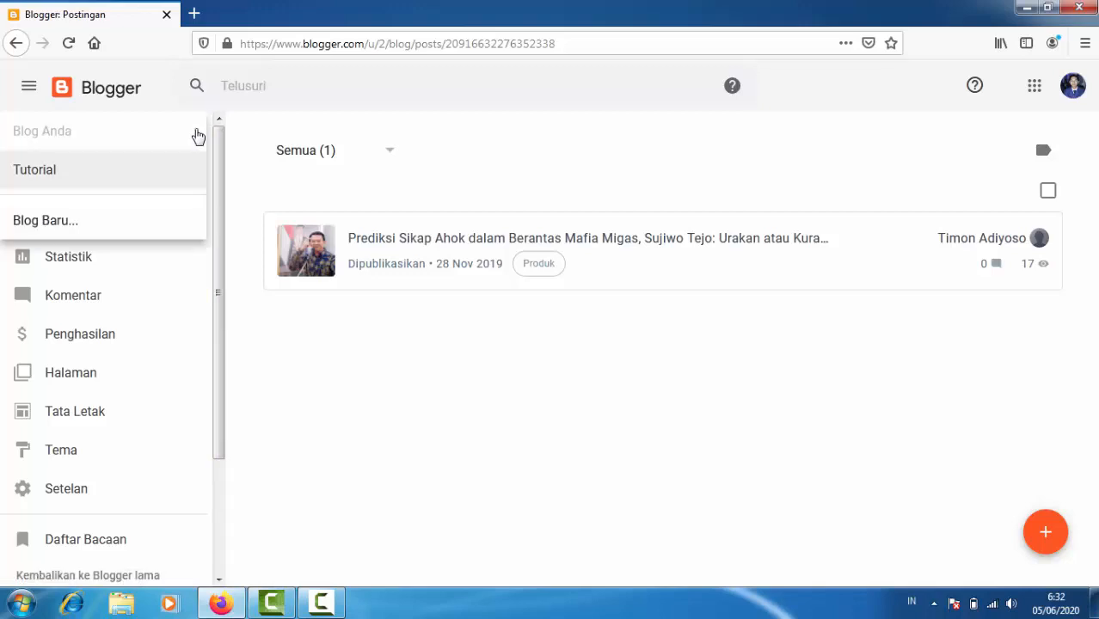
pyautogui.click(20, 220)
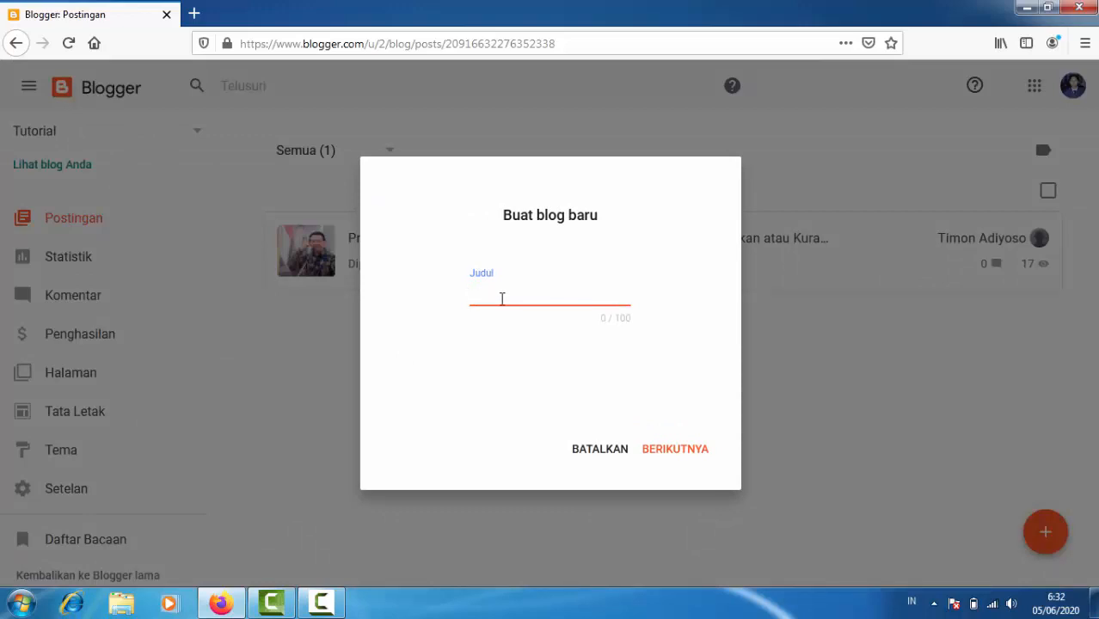
pyautogui.click(686, 456)
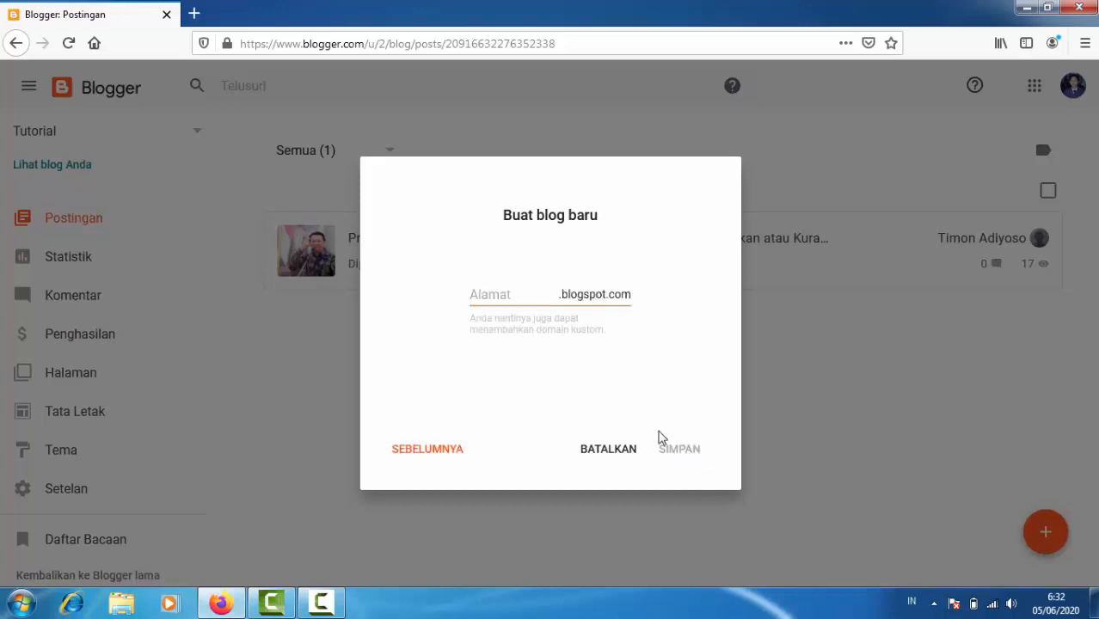
# Set the new blog's address to mastimon-blog.blogspot.com and save the blog
pyautogui.click(507, 294)
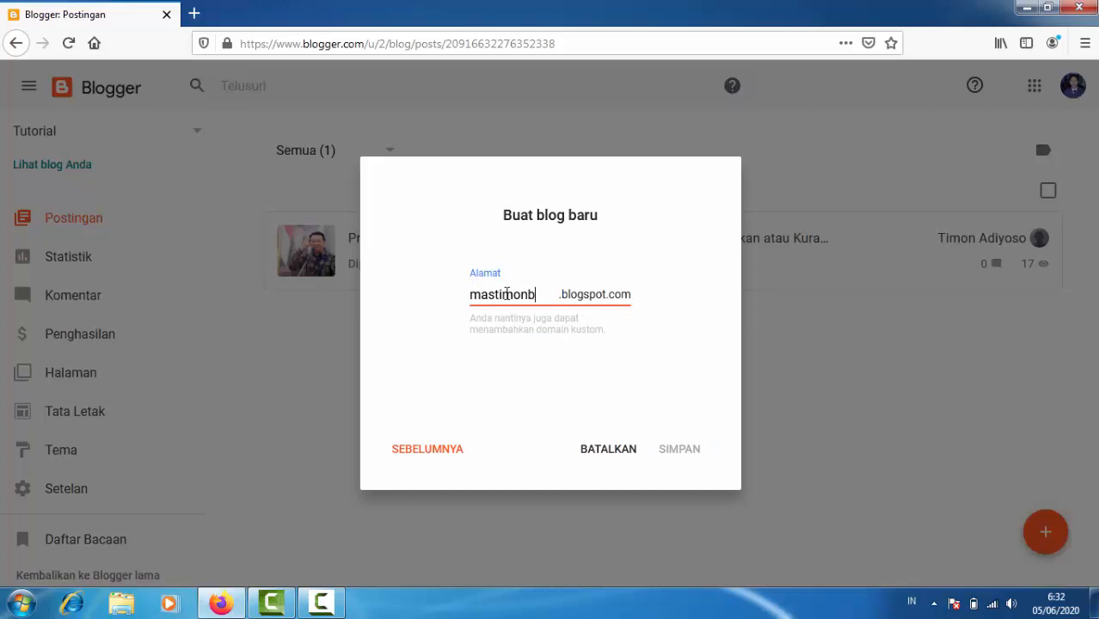
pyautogui.write('mastimonblog')
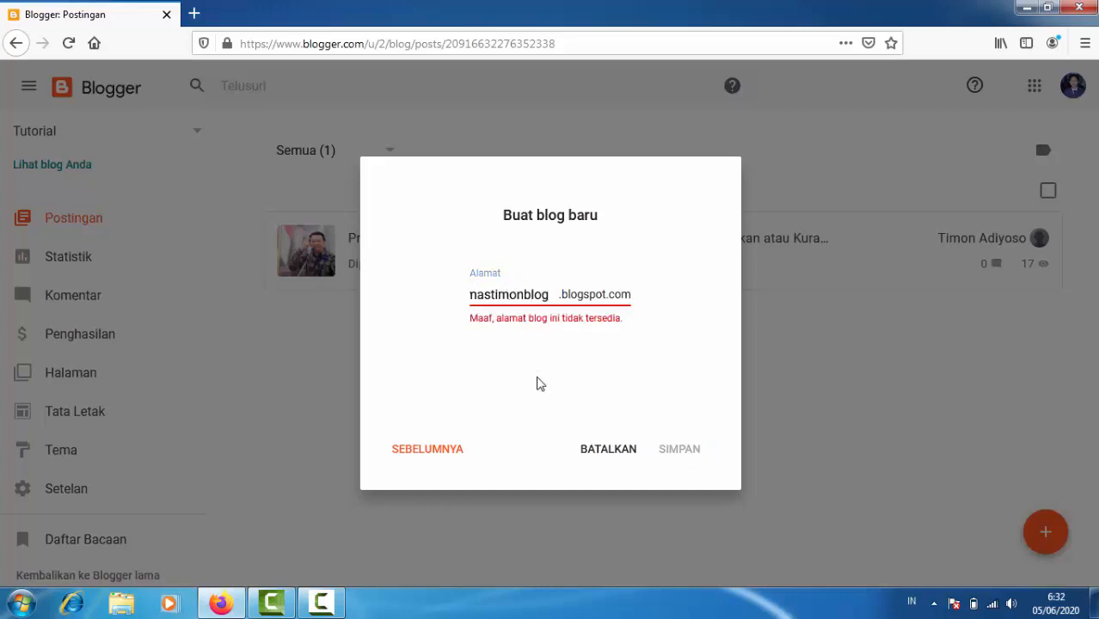
pyautogui.click(521, 294)
pyautogui.write('-')
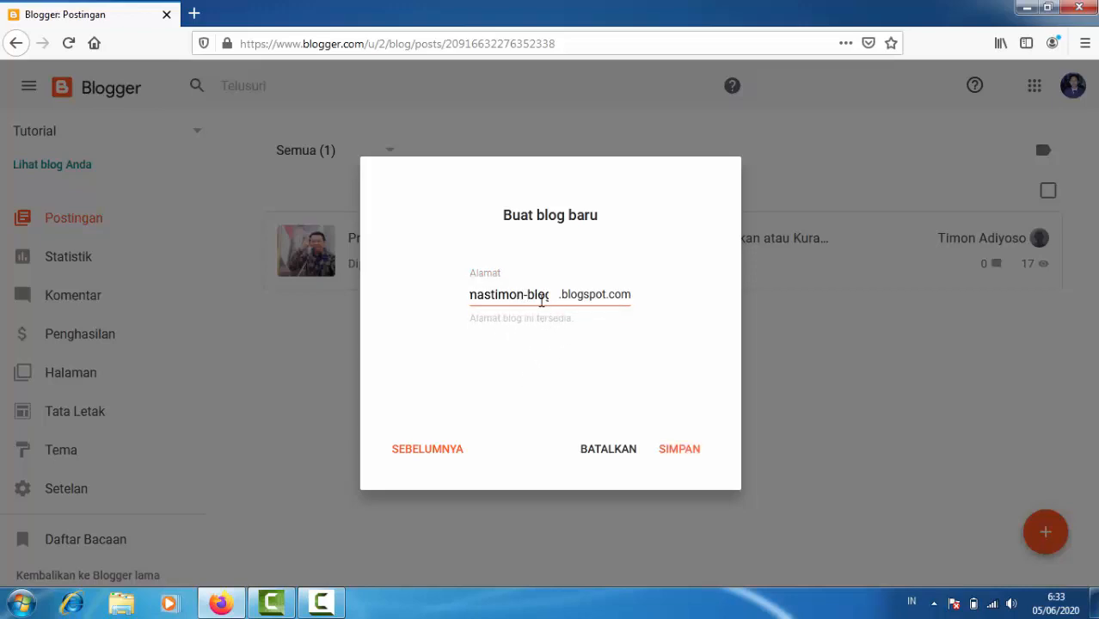
pyautogui.click(684, 454)
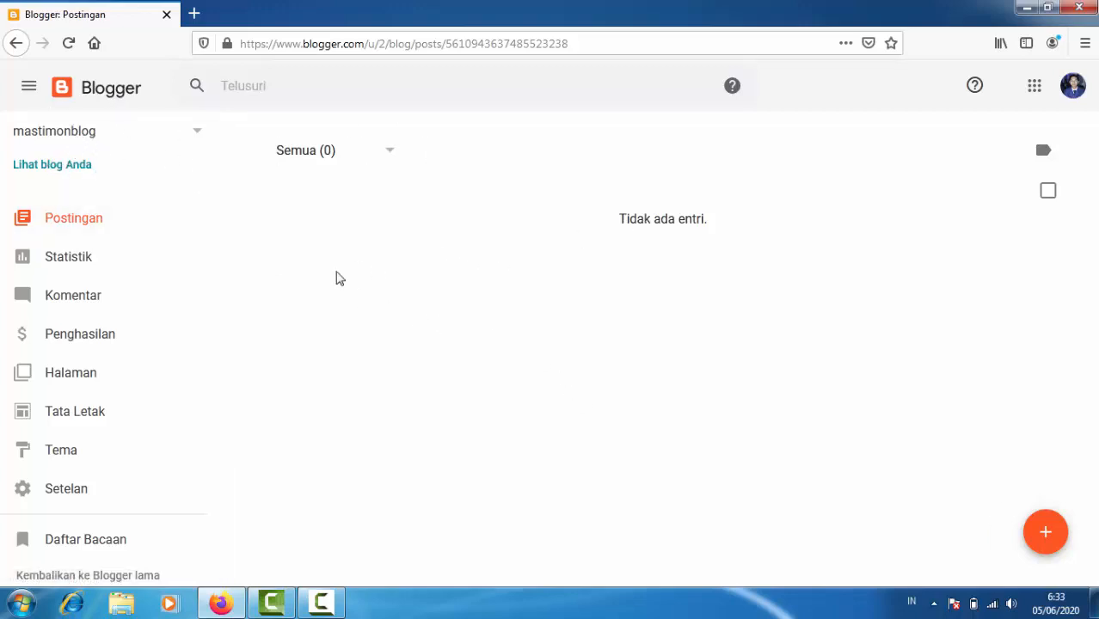
pyautogui.moveTo(216, 245); pyautogui.dragTo(215, 389)
pyautogui.moveTo(214, 341); pyautogui.dragTo(225, 216)
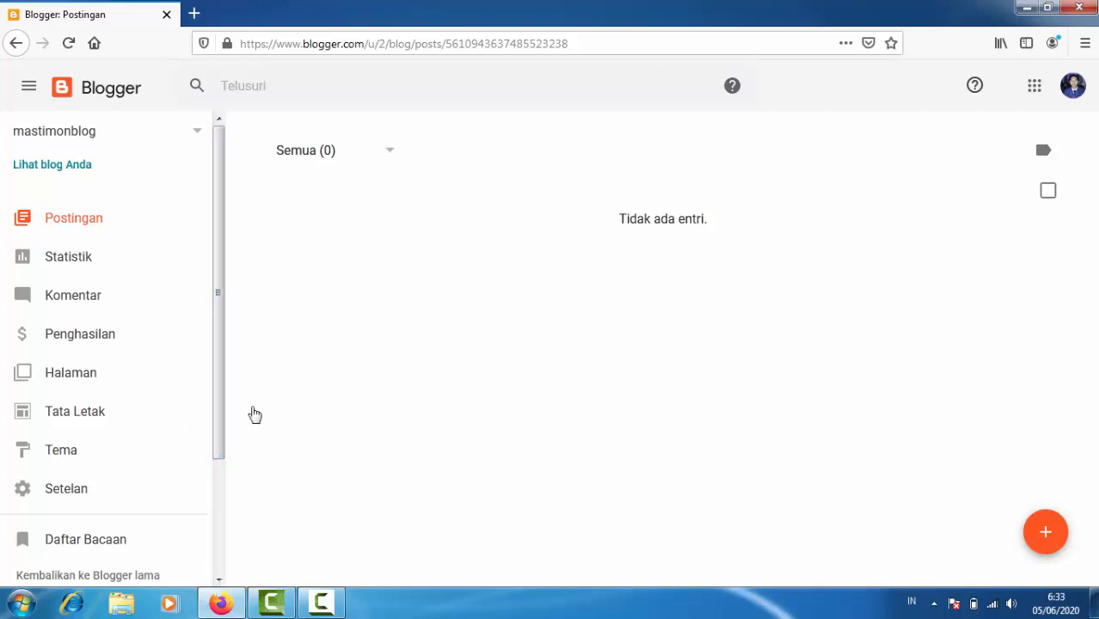
pyautogui.moveTo(215, 290); pyautogui.dragTo(215, 220)
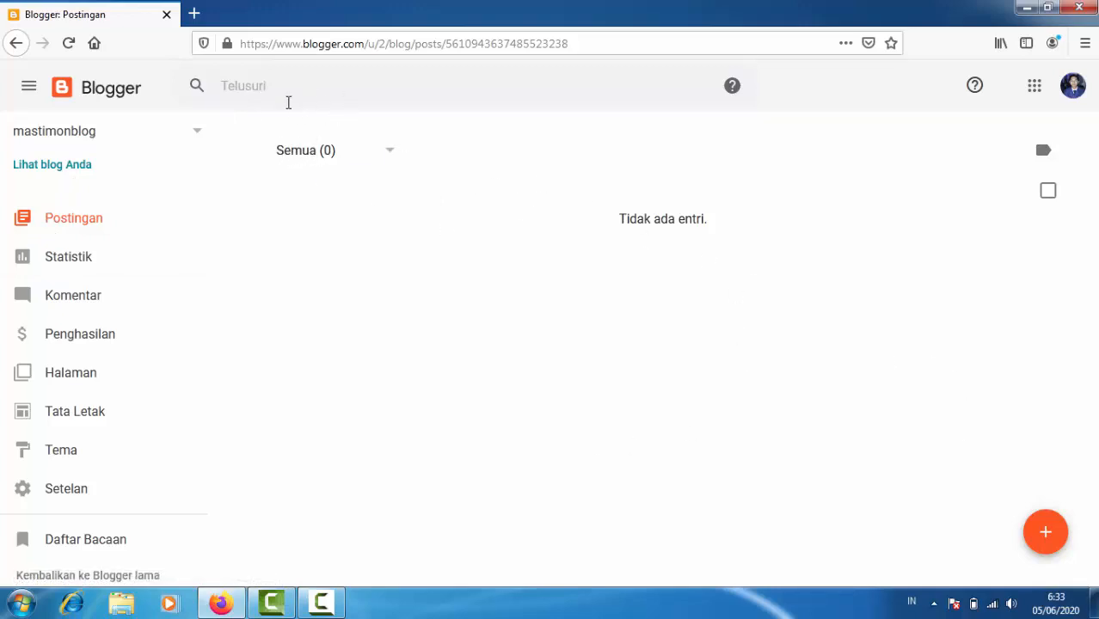
# Create a new post and view its publishing date and permalink settings
pyautogui.click(1045, 535)
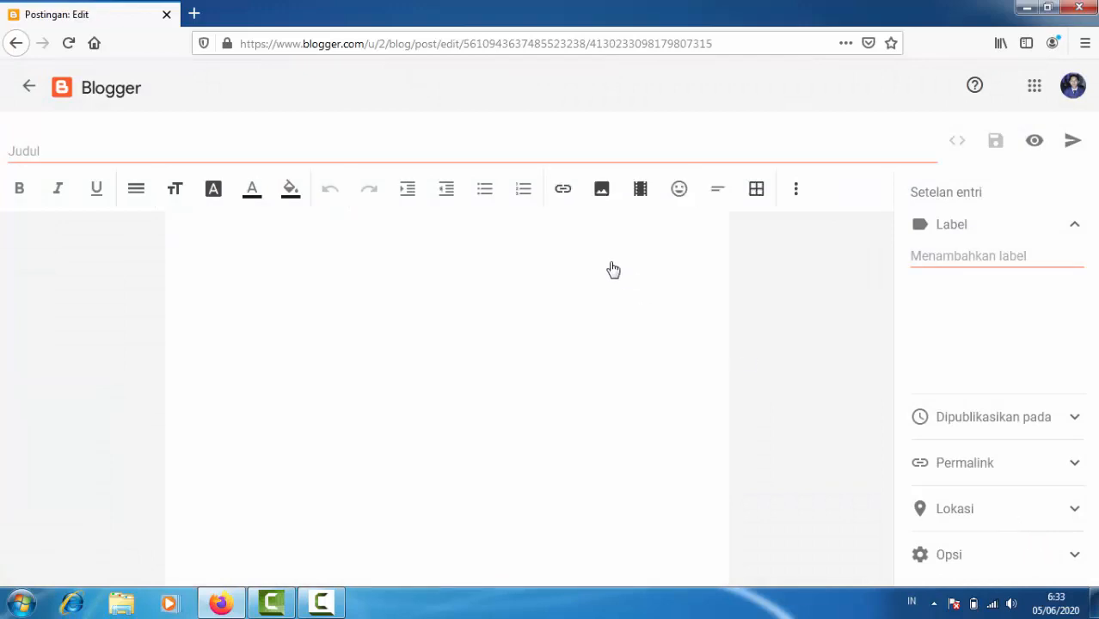
pyautogui.click(27, 151)
pyautogui.click(1072, 420)
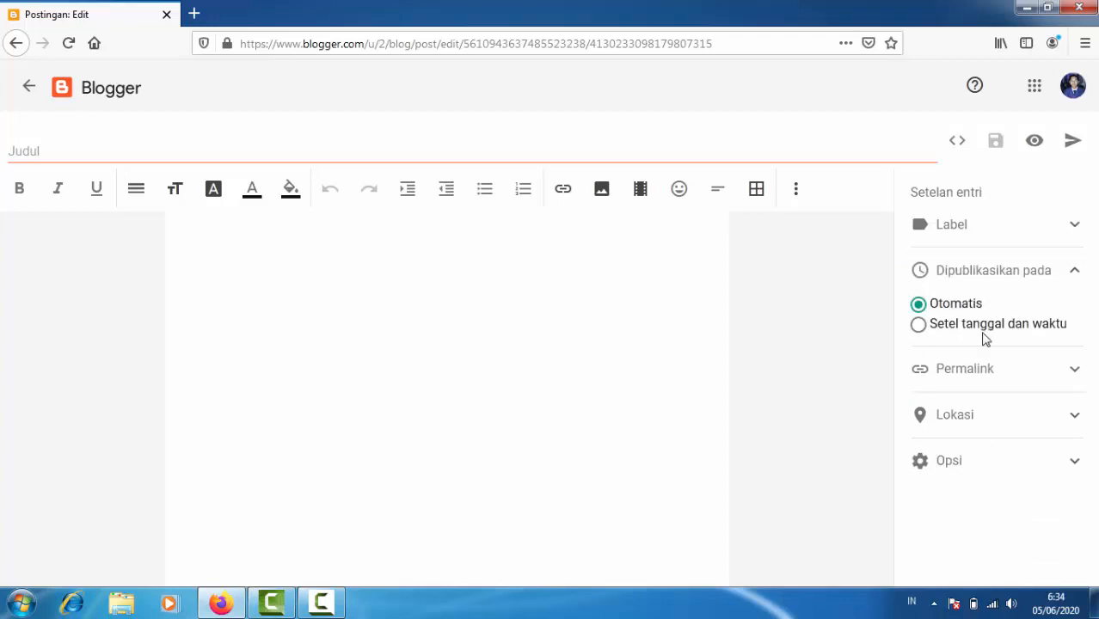
pyautogui.click(1074, 370)
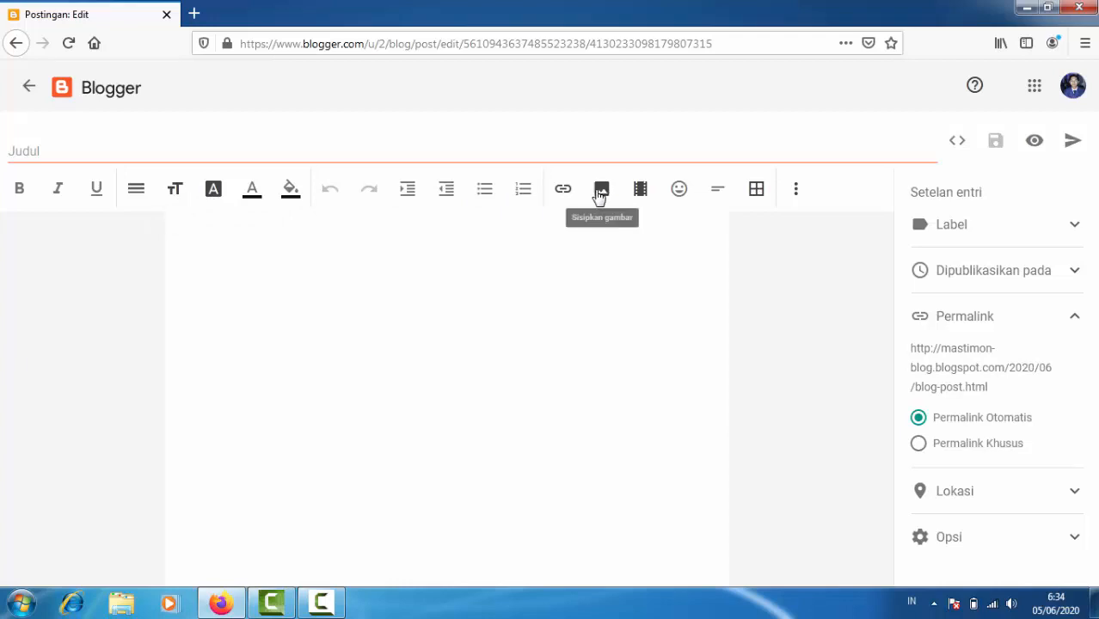
# Look through the table options and the additional formatting options of the post editor
pyautogui.click(756, 195)
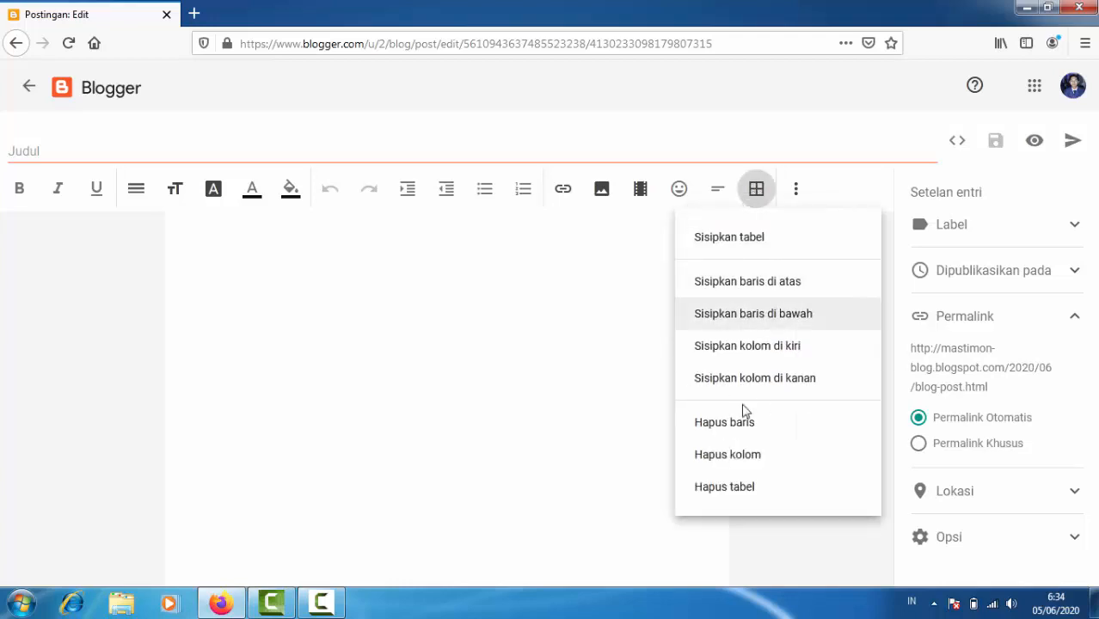
pyautogui.click(594, 279)
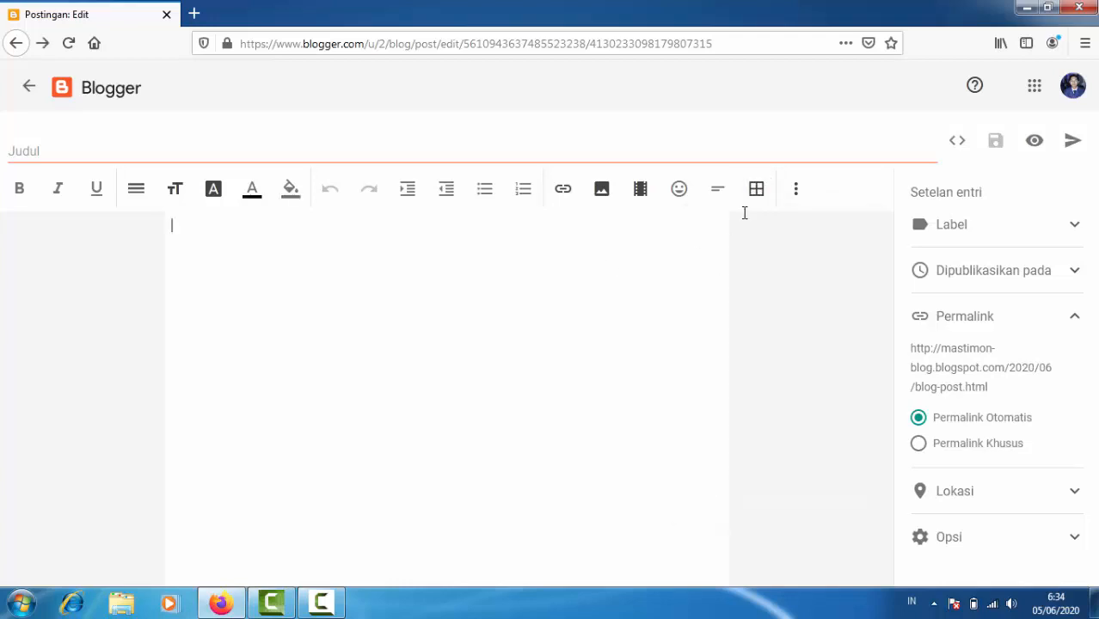
pyautogui.click(795, 189)
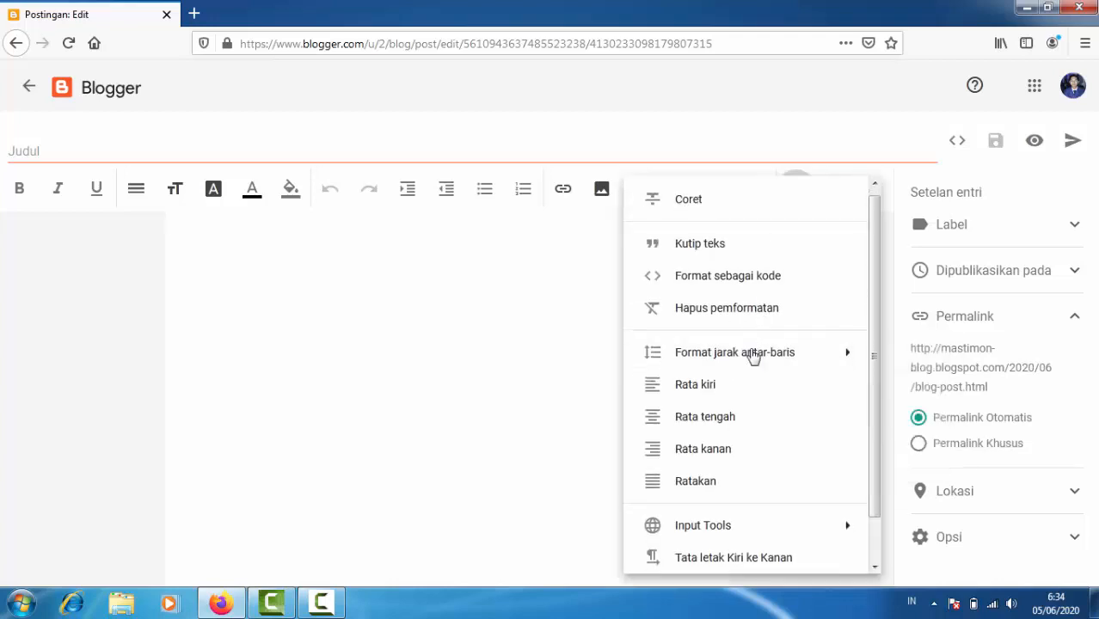
pyautogui.scroll(-1, 753, 361)
pyautogui.click(261, 270)
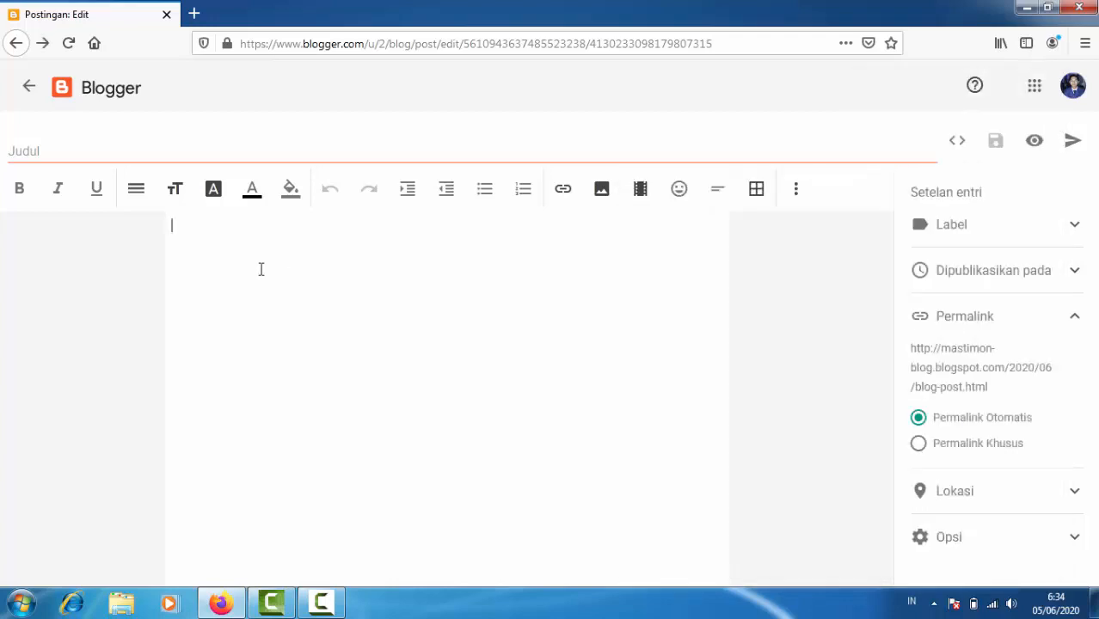
# Leave the post editor and delete the untitled draft
pyautogui.click(27, 89)
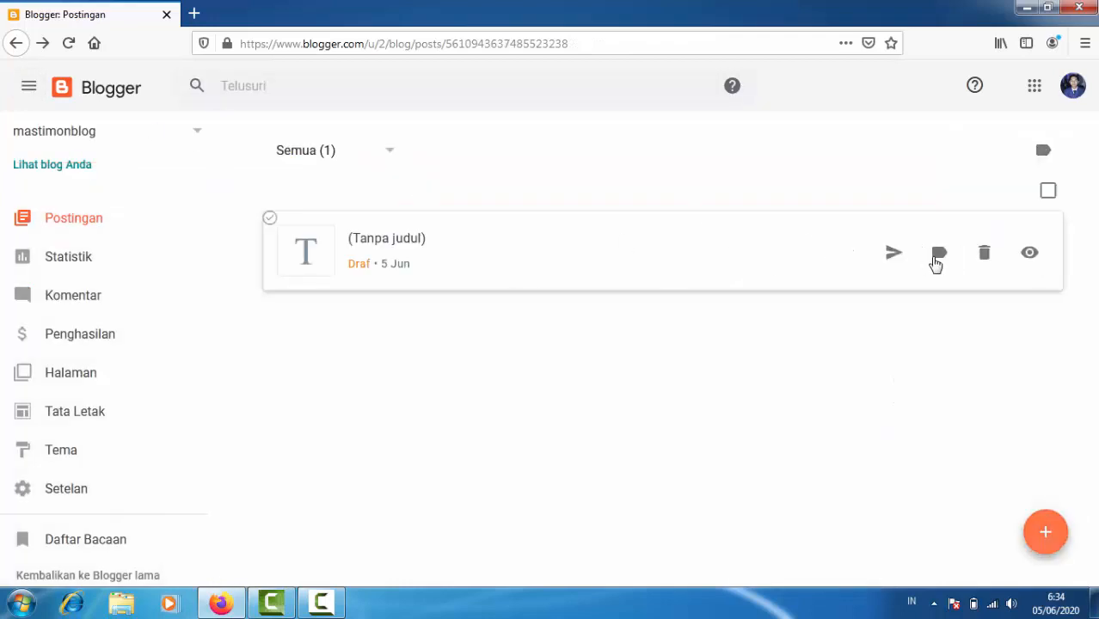
pyautogui.click(985, 254)
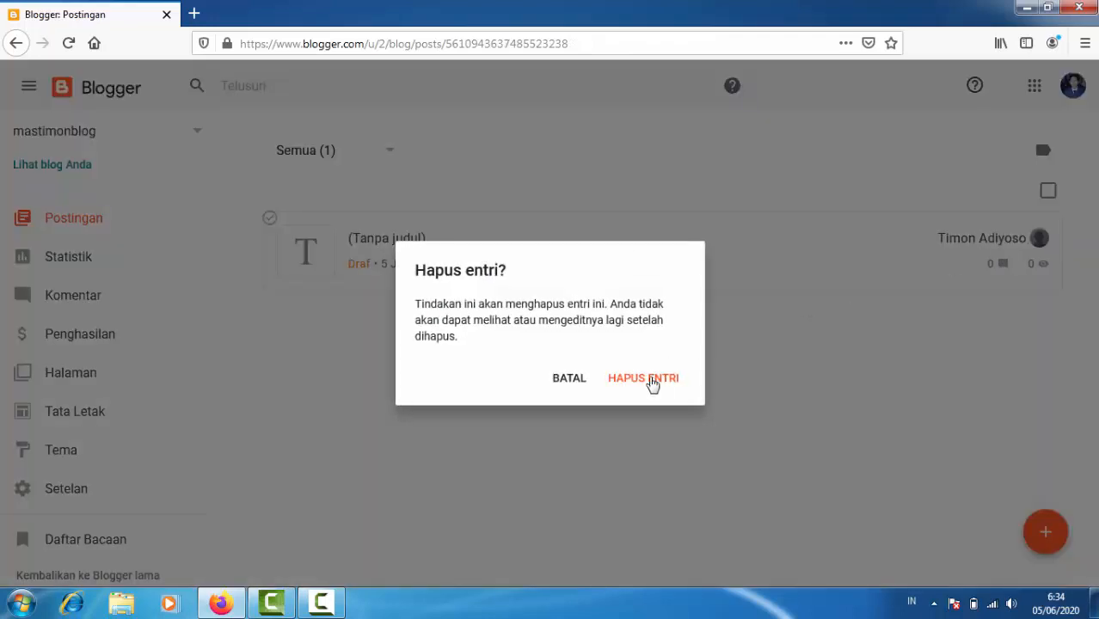
pyautogui.click(634, 373)
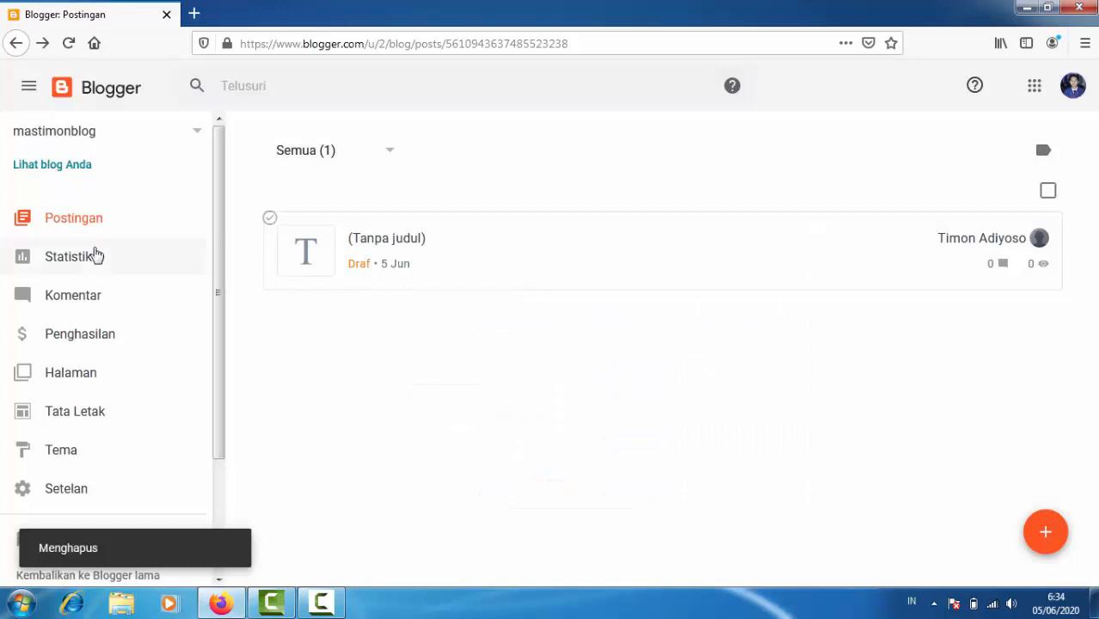
# Open the blog's statistics and examine the overview, latest posts and page figures
pyautogui.click(67, 258)
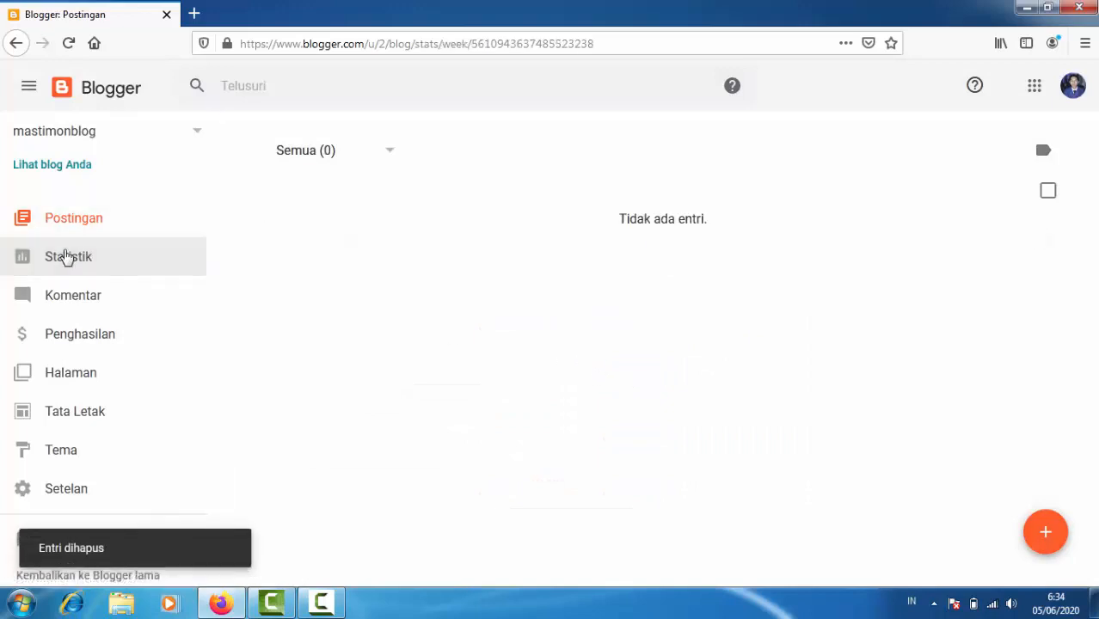
pyautogui.scroll(-5, 792, 344)
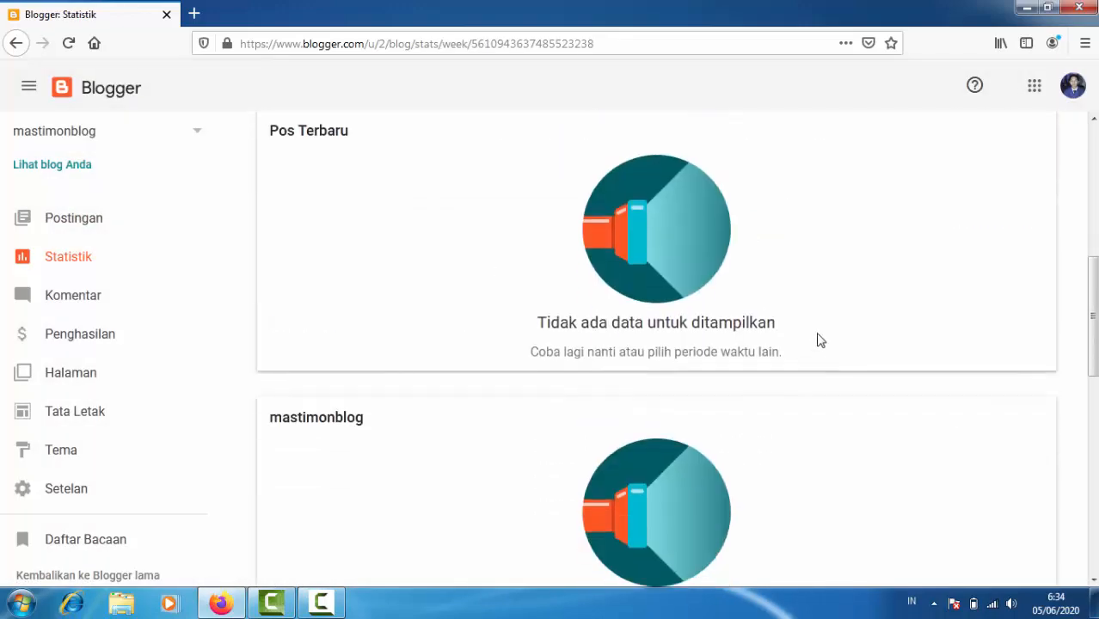
pyautogui.scroll(-4, 878, 386)
pyautogui.scroll(10, 898, 305)
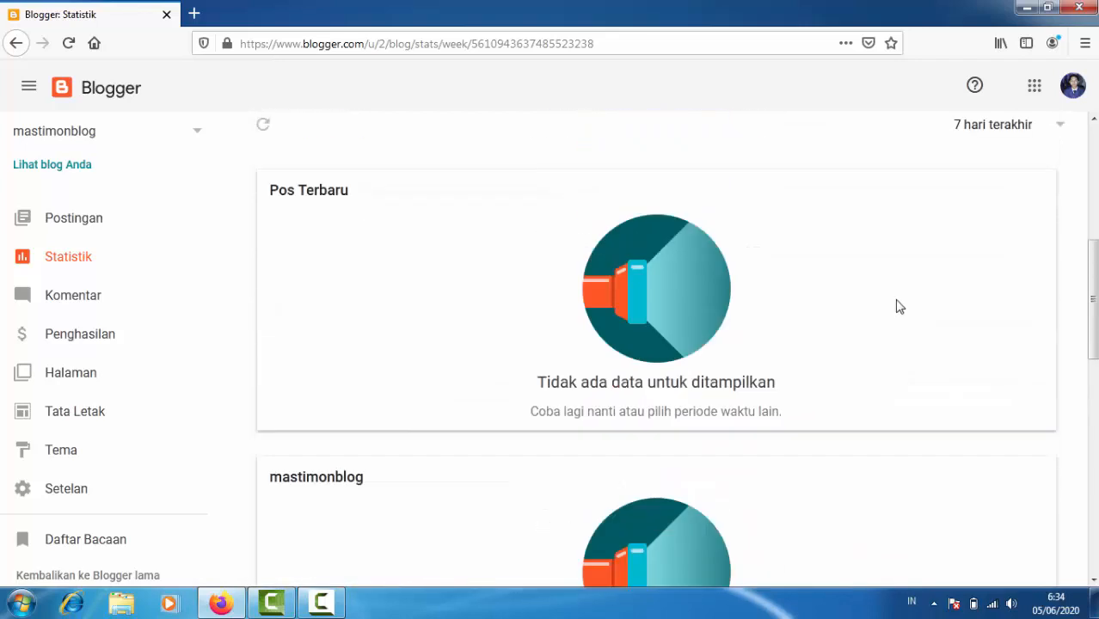
pyautogui.scroll(-4, 719, 319)
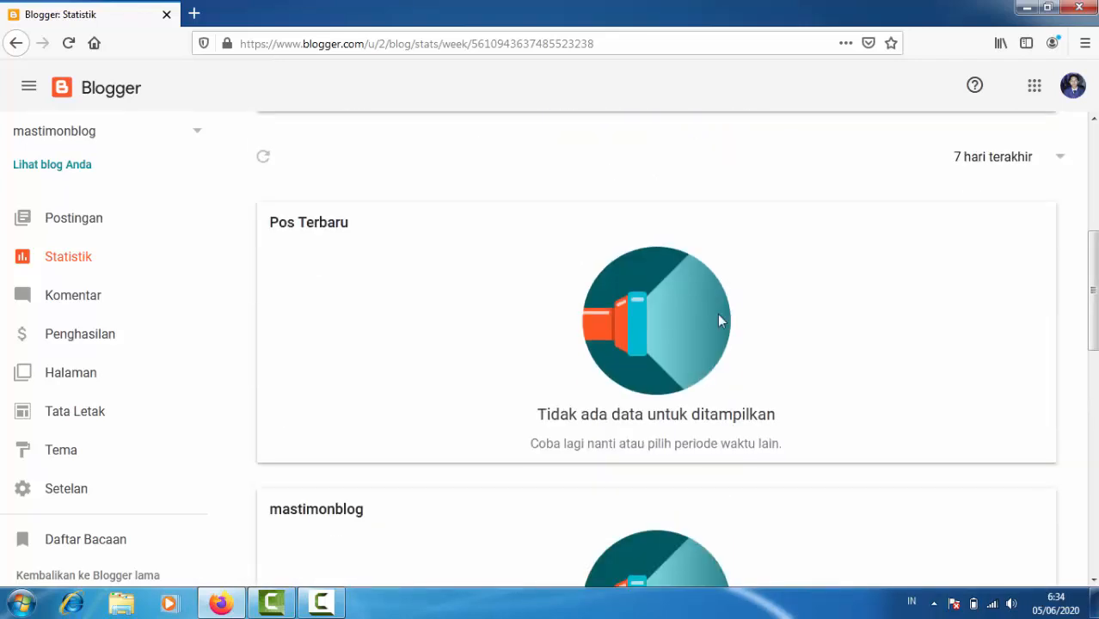
pyautogui.scroll(-4, 719, 320)
pyautogui.scroll(-5, 693, 320)
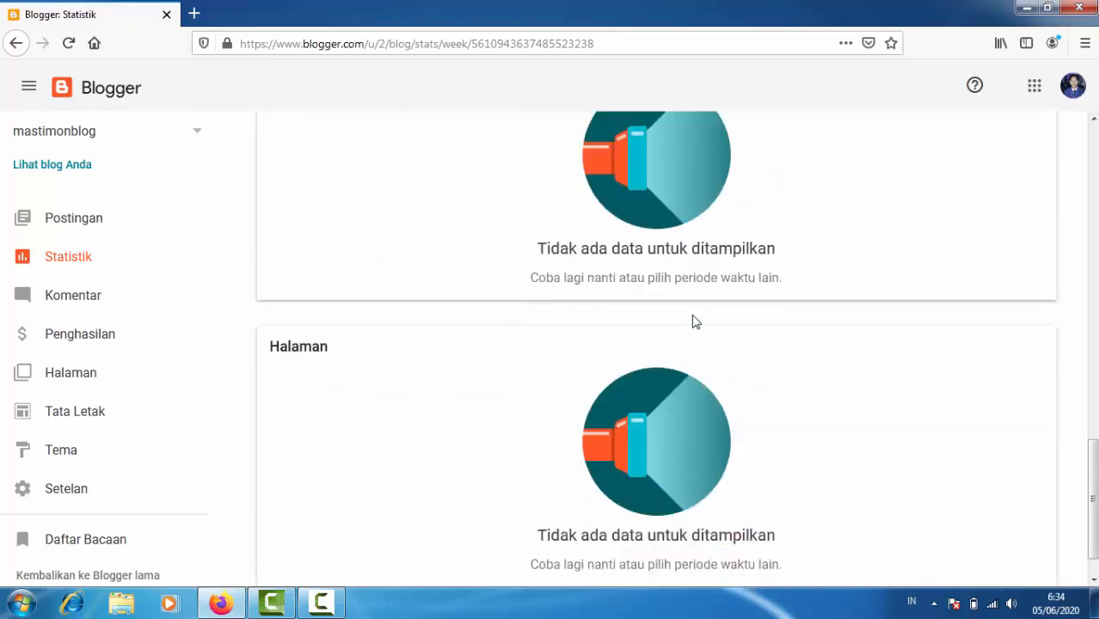
pyautogui.scroll(13, 693, 318)
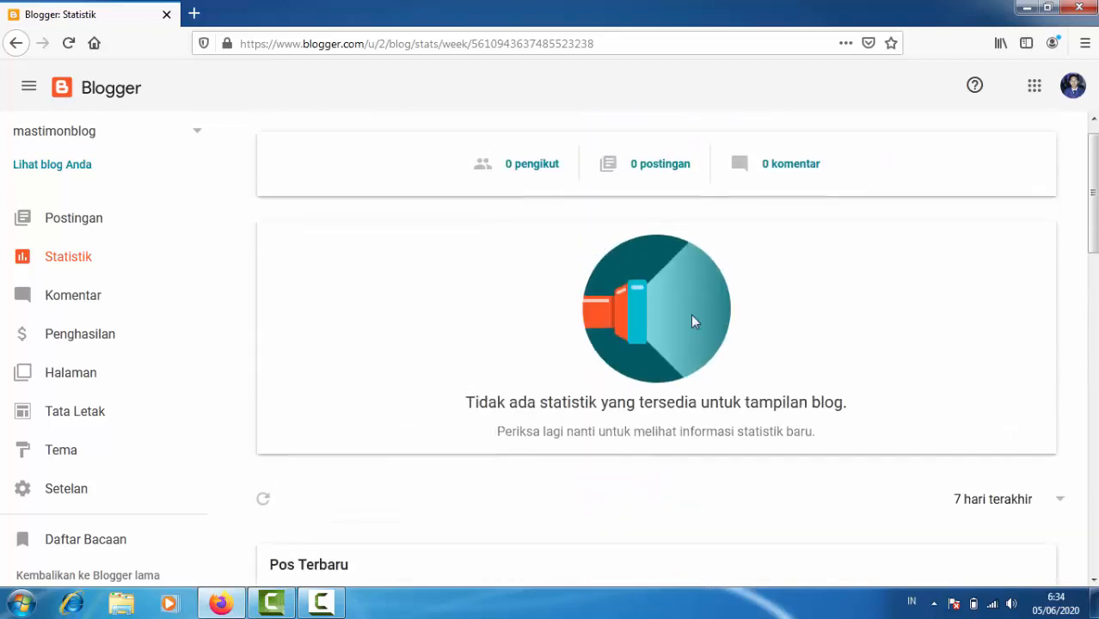
# View the blog's comments, earnings and pages sections
pyautogui.click(88, 295)
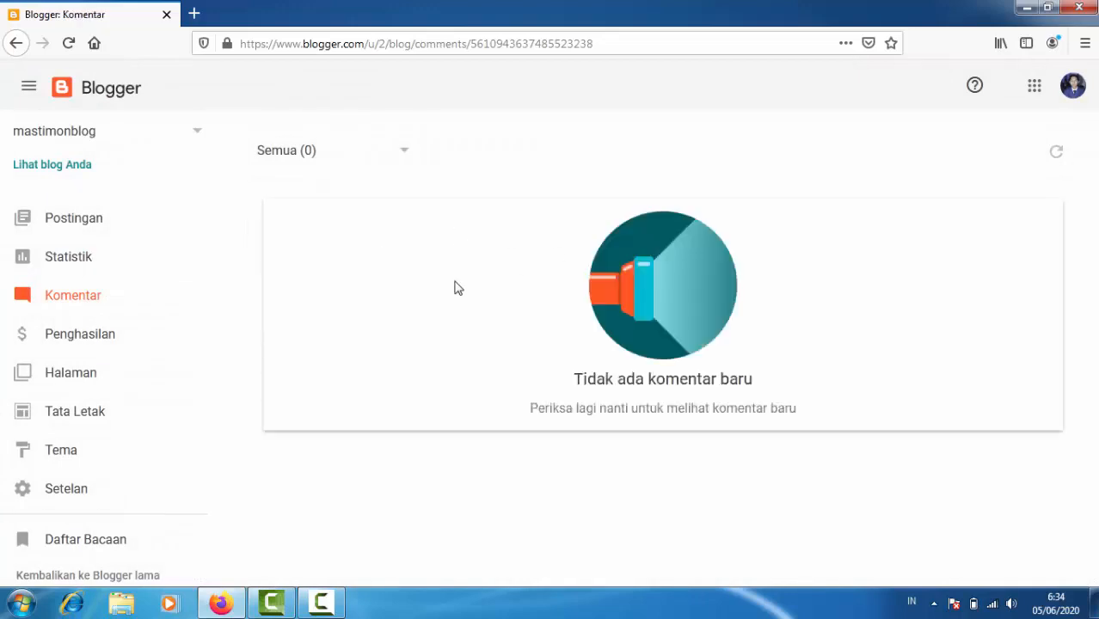
pyautogui.click(86, 340)
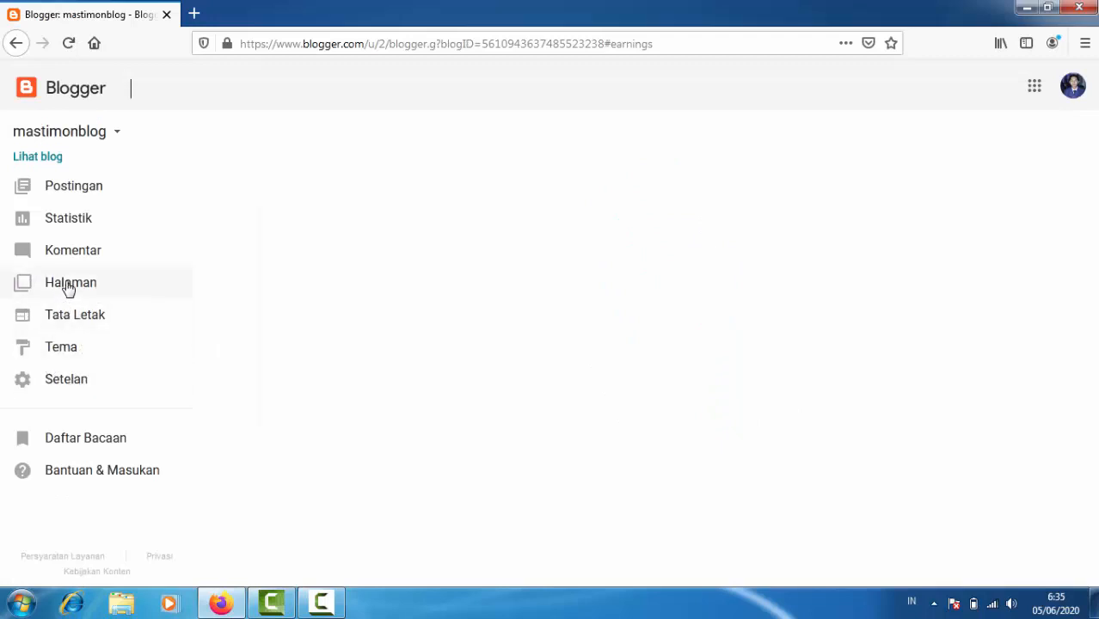
pyautogui.click(69, 284)
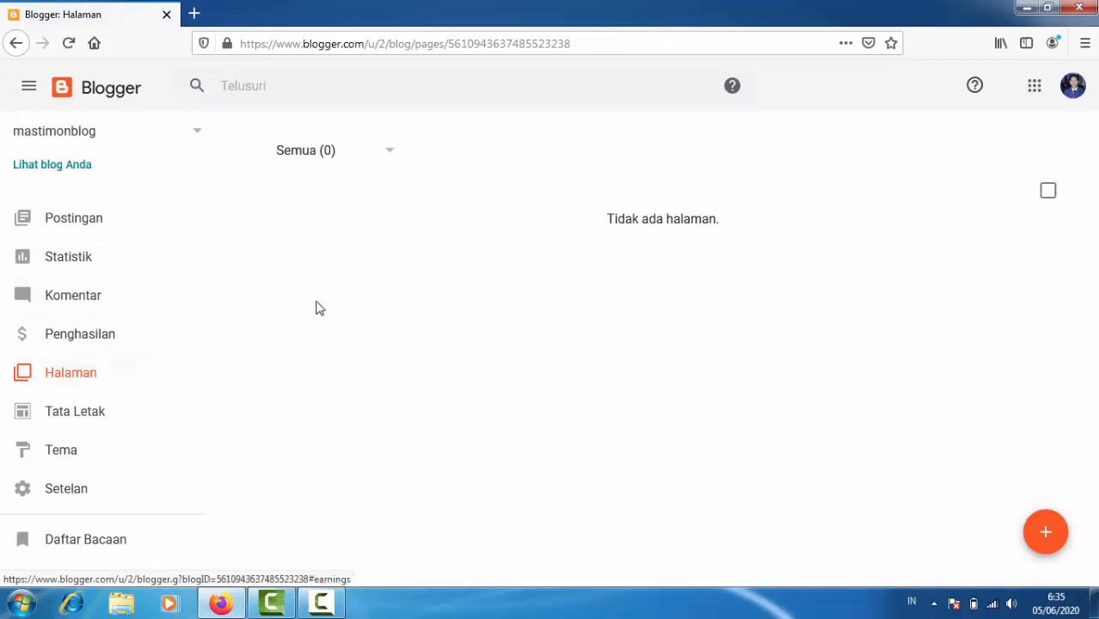
# View the blog's layout section with its gadgets and browse the available themes in the theme section
pyautogui.click(1048, 533)
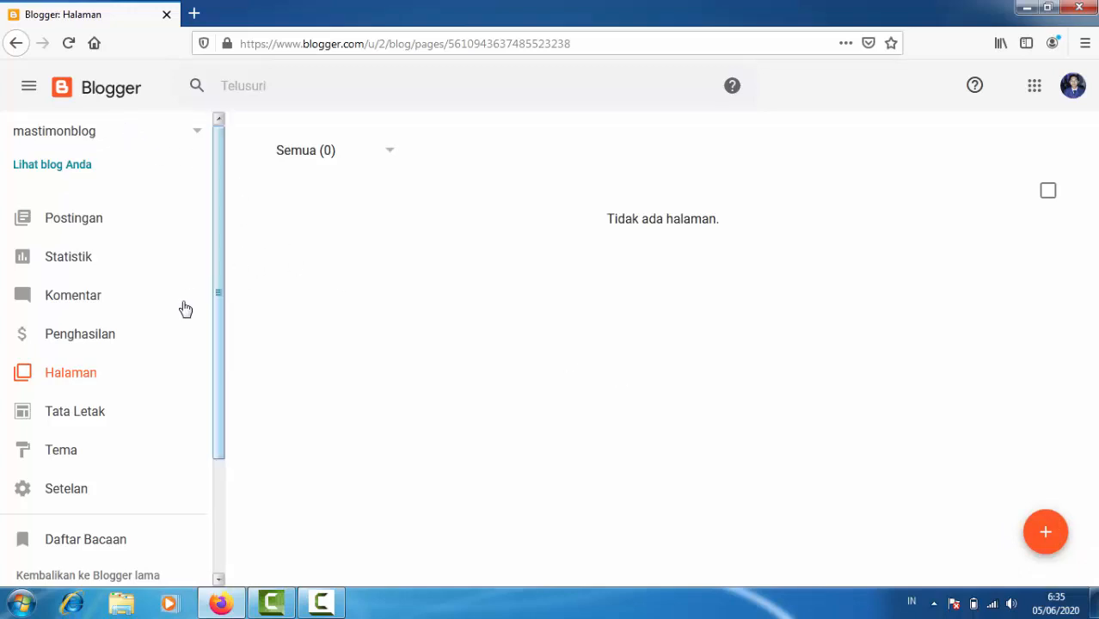
pyautogui.click(75, 414)
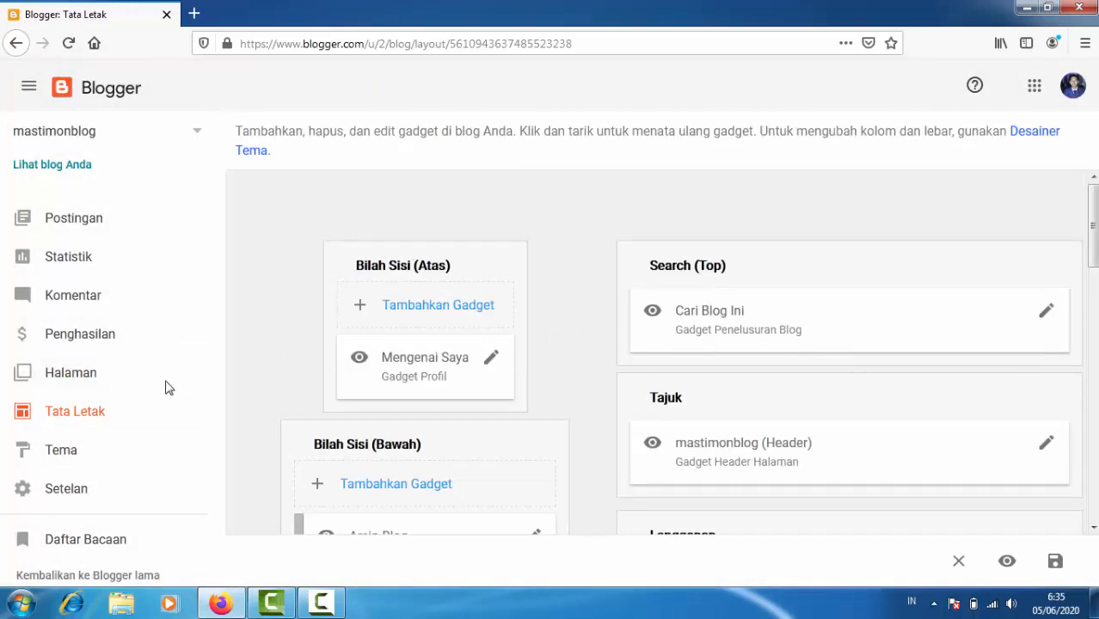
pyautogui.scroll(-2, 198, 412)
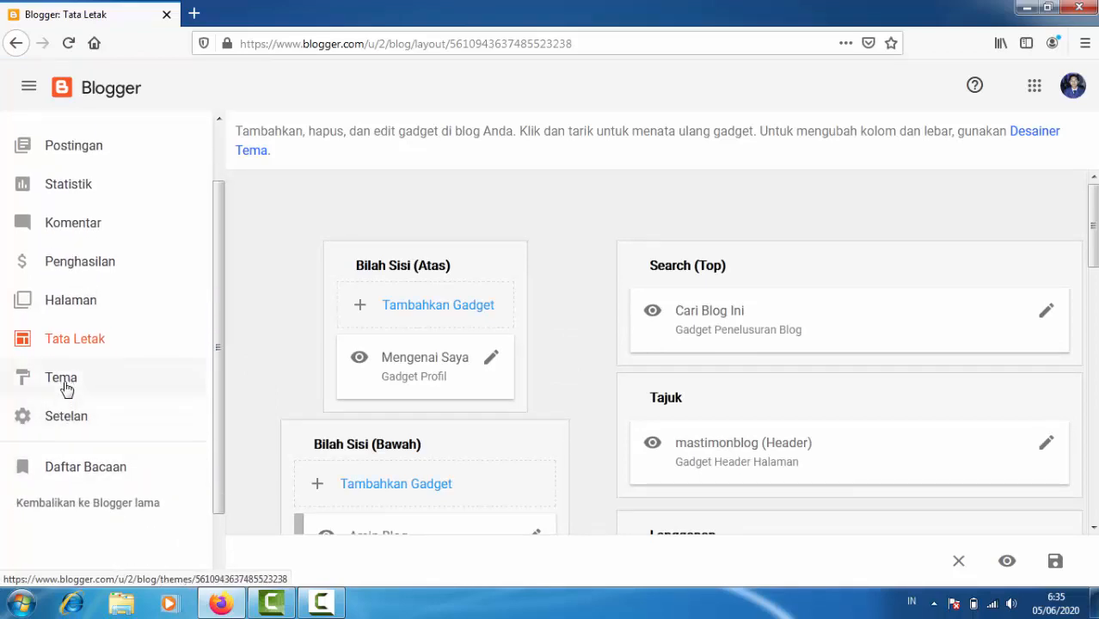
pyautogui.click(67, 380)
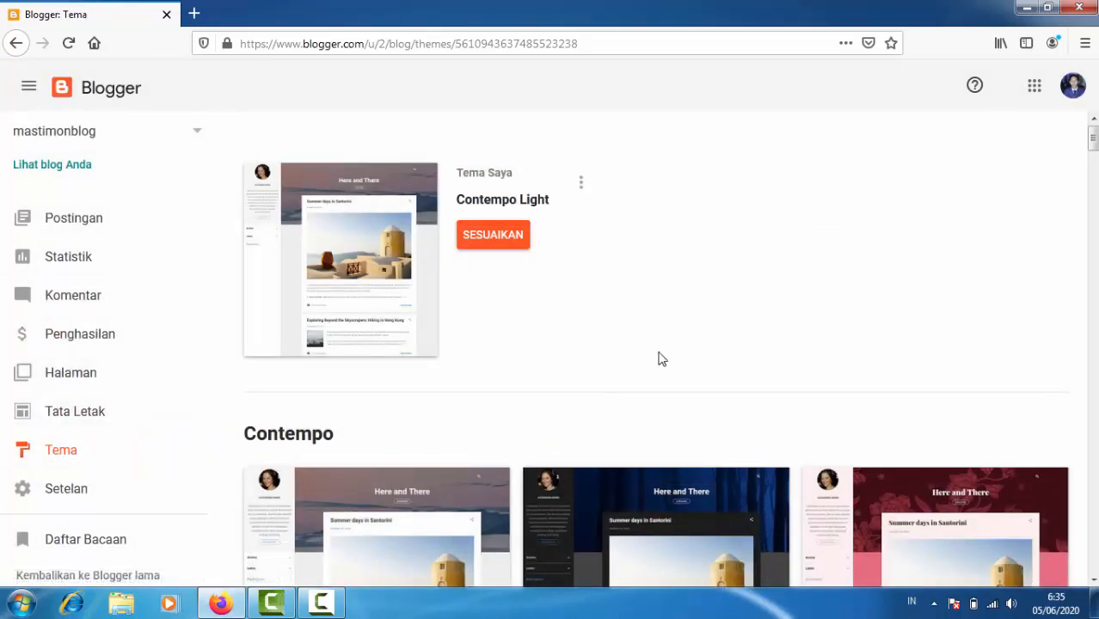
pyautogui.scroll(-5, 1058, 290)
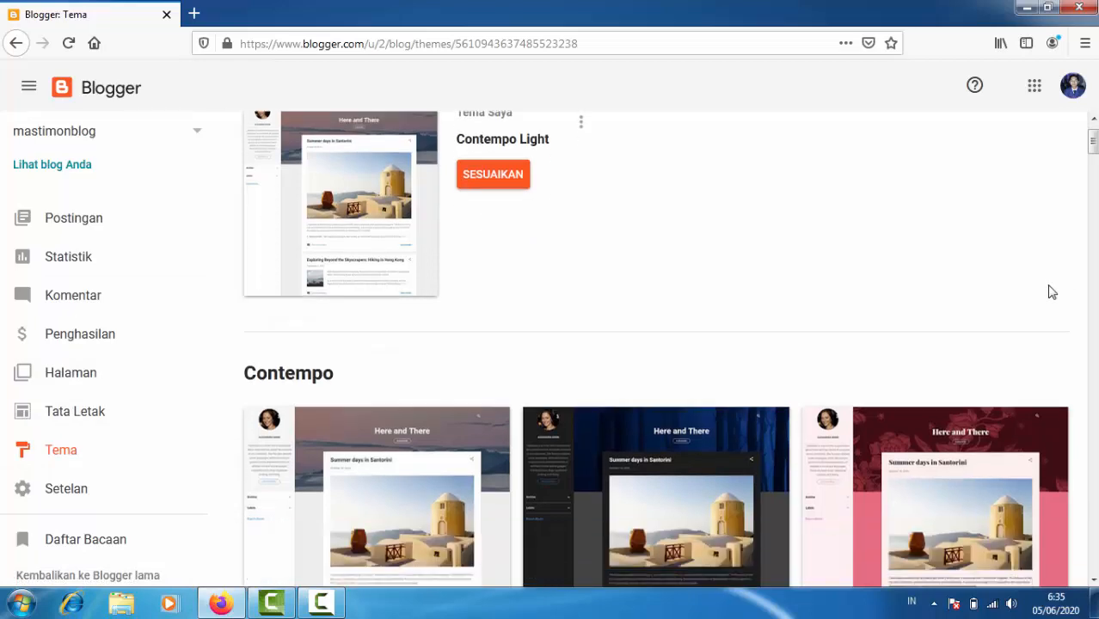
pyautogui.scroll(3, 1041, 310)
pyautogui.scroll(2, 998, 325)
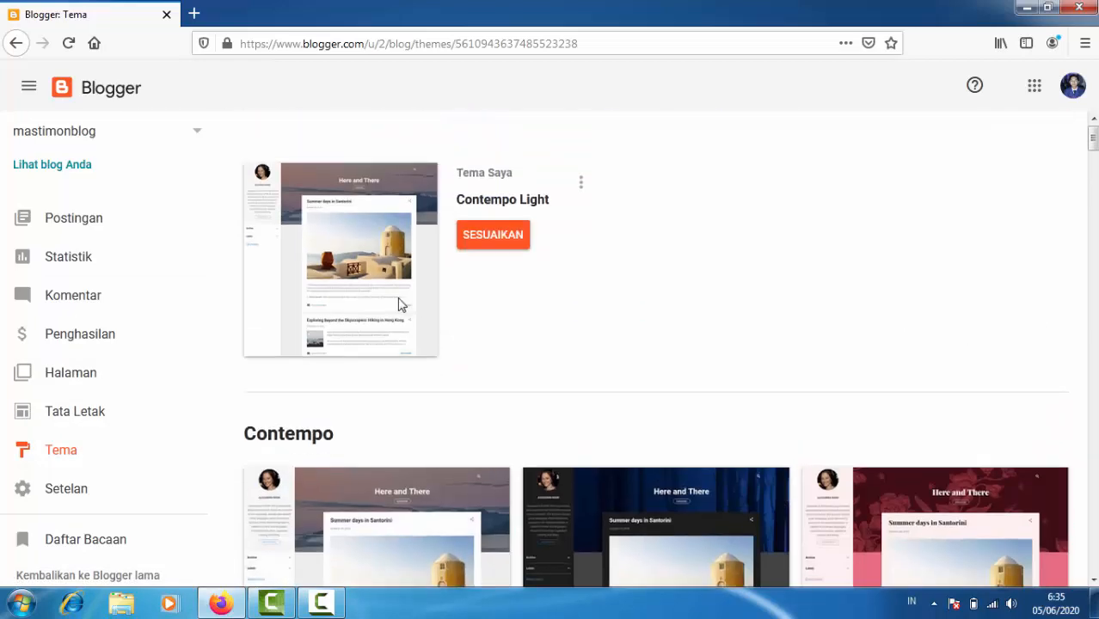
# Restore the blog theme from the file Viomagz 3.2 Premium Les Privat (Revisi) in the Viomagz-v.3.2.8 Premium folder
pyautogui.click(581, 184)
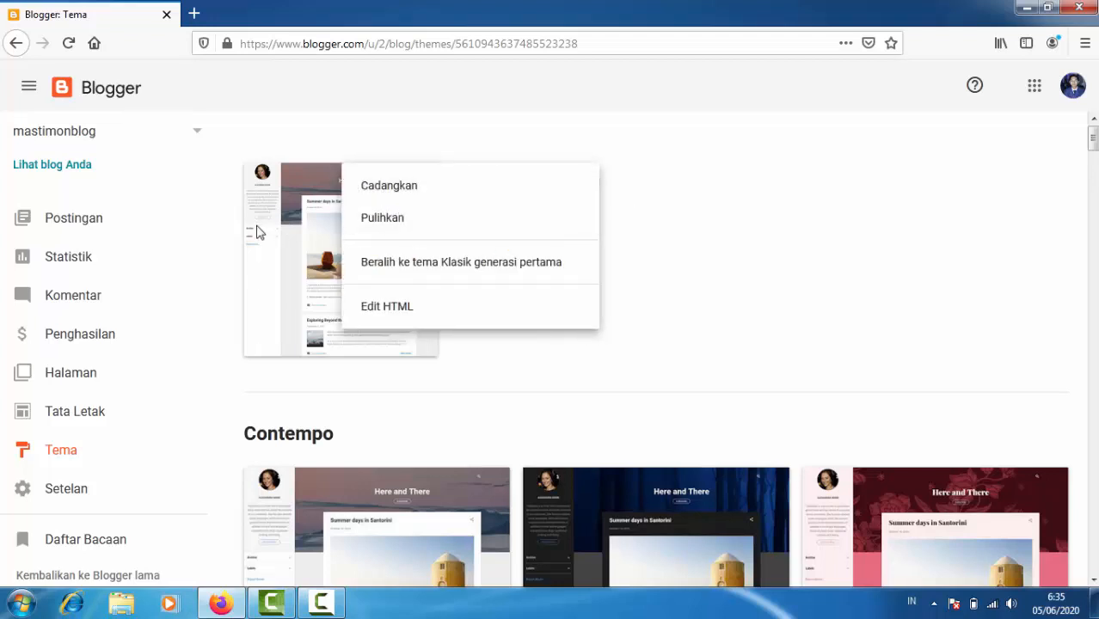
pyautogui.click(421, 220)
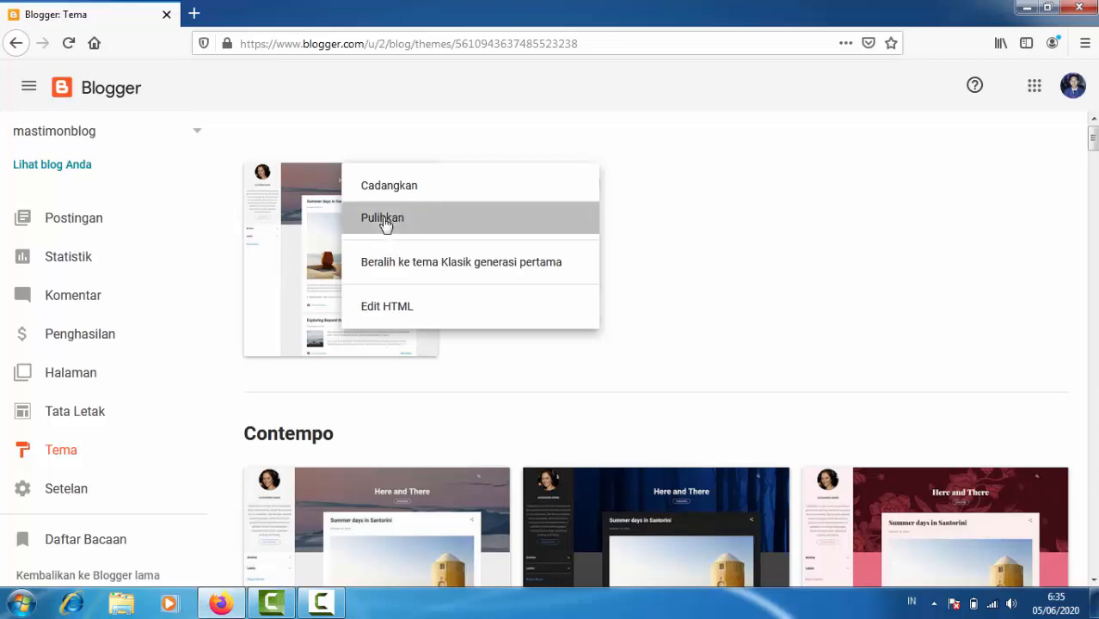
pyautogui.click(657, 375)
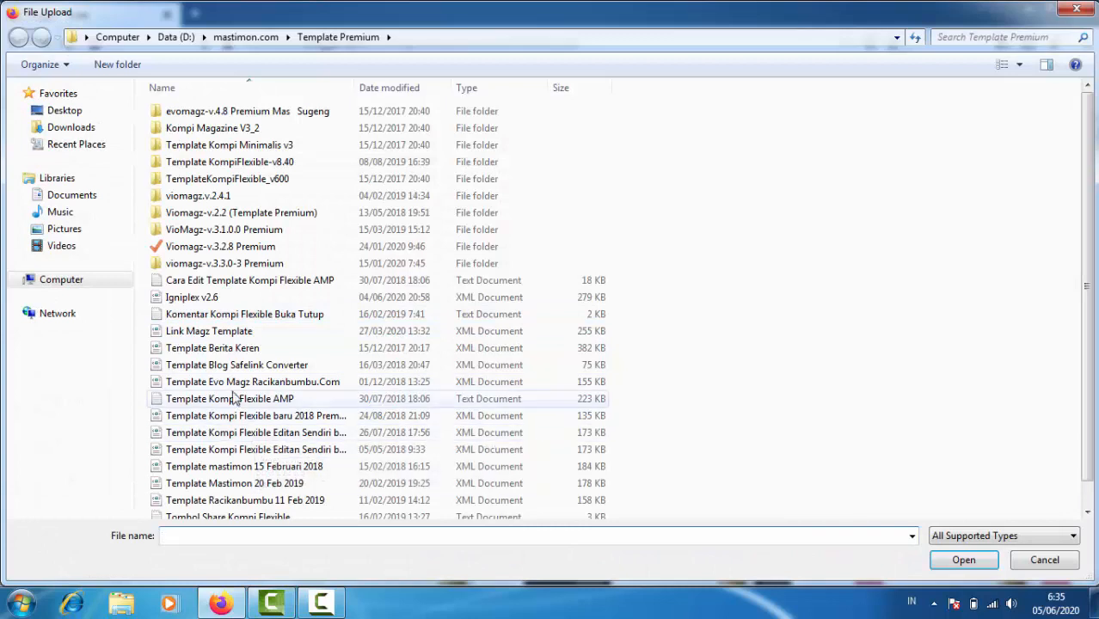
pyautogui.click(248, 398)
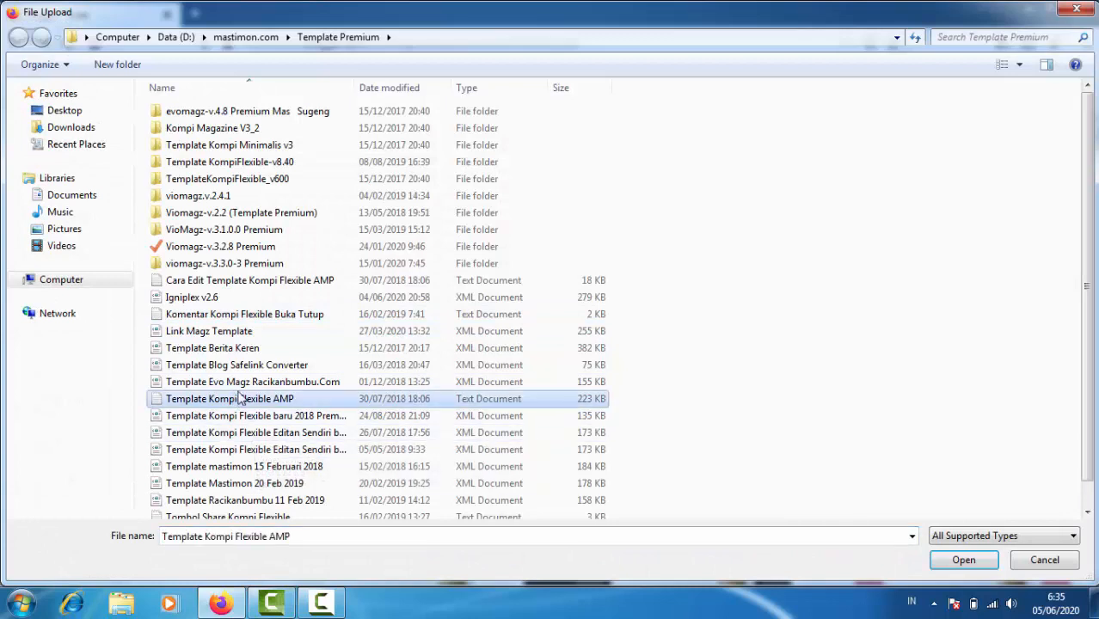
pyautogui.click(210, 248)
pyautogui.doubleClick(210, 248)
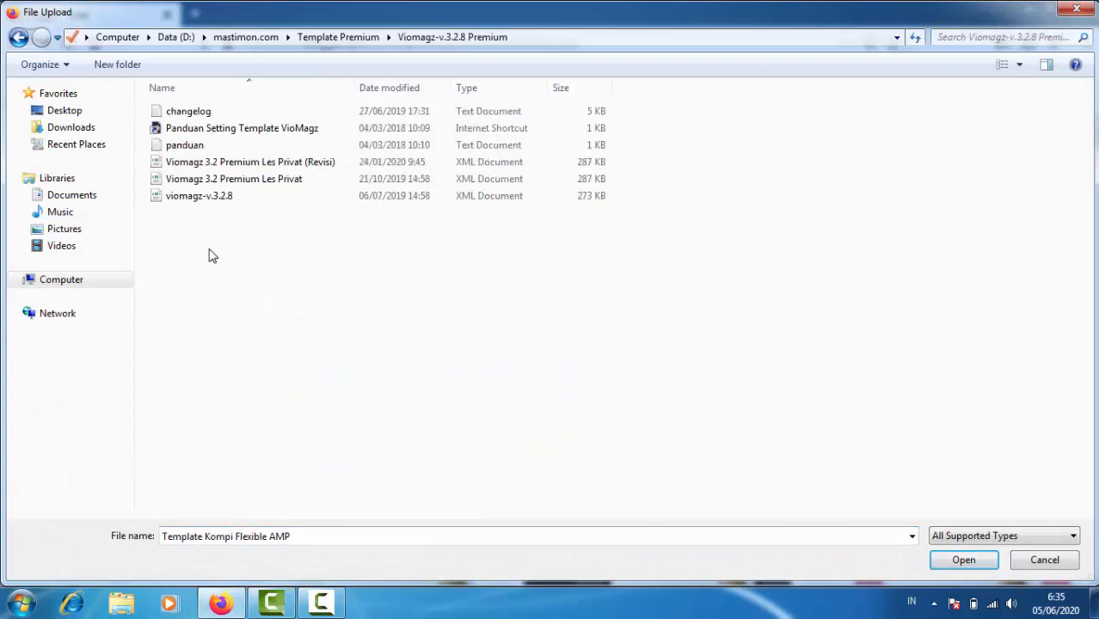
pyautogui.click(241, 165)
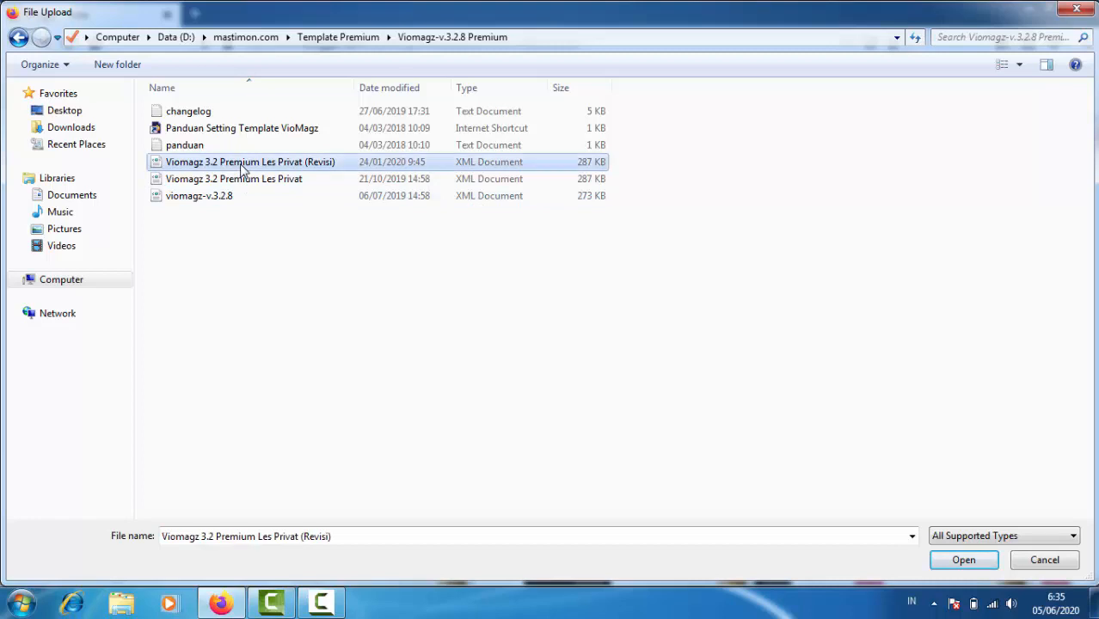
pyautogui.click(954, 560)
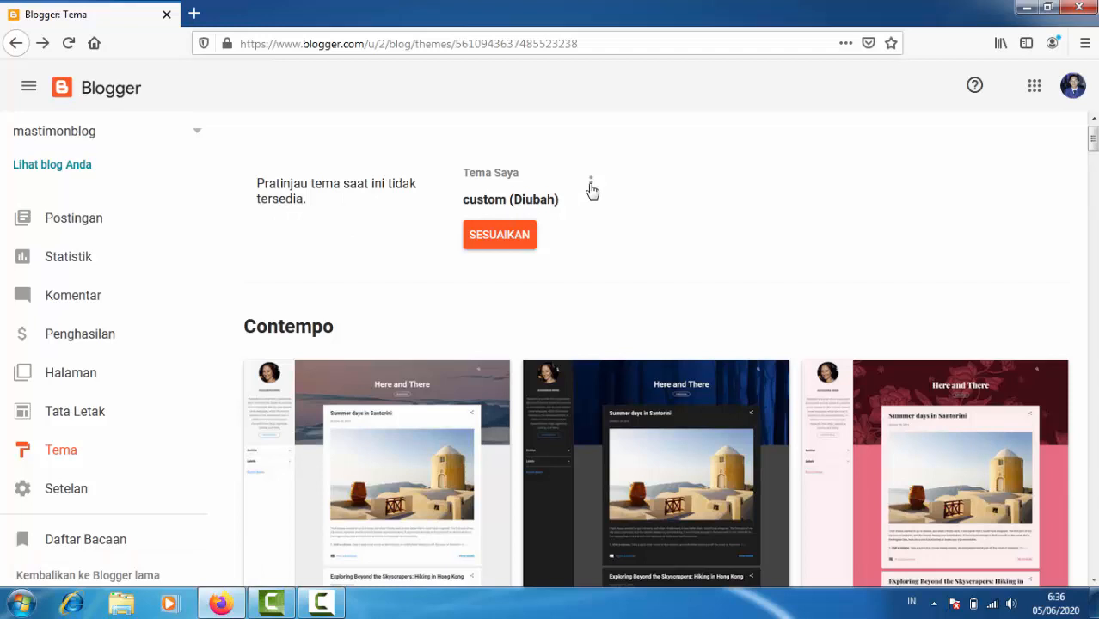
# Set the blog's mobile theme to Kustom and save the mobile settings
pyautogui.click(590, 183)
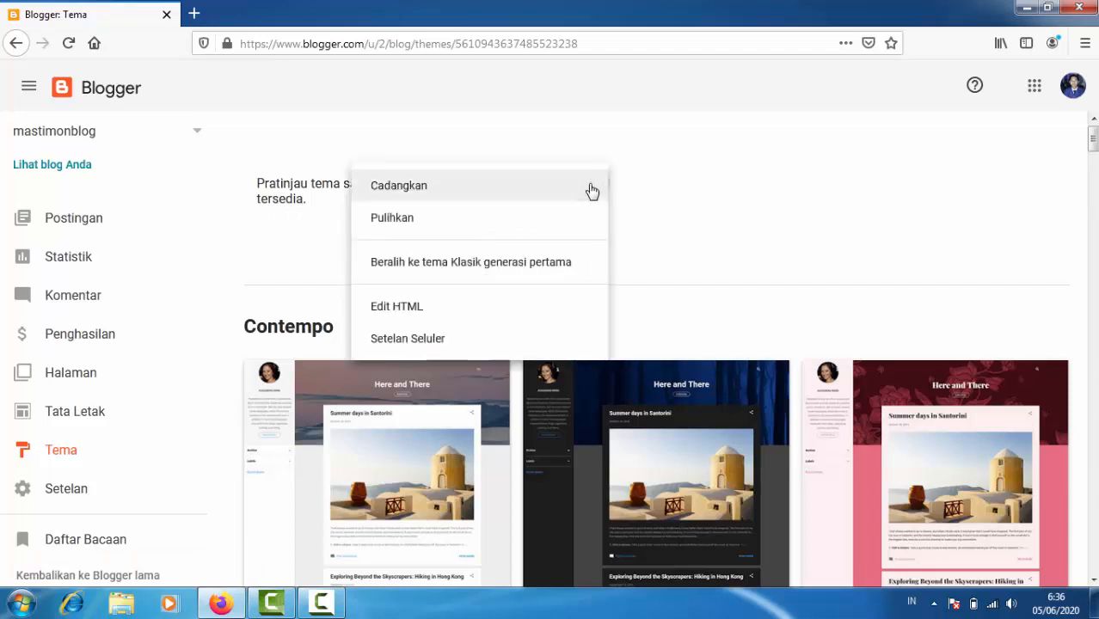
pyautogui.click(408, 339)
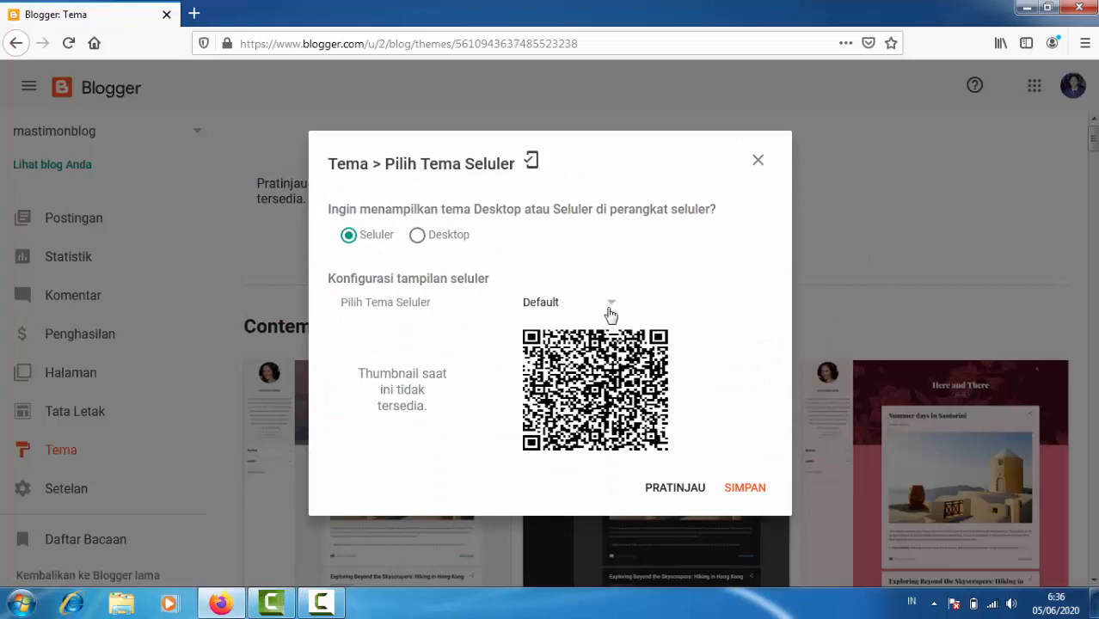
pyautogui.click(613, 308)
pyautogui.scroll(-3, 568, 395)
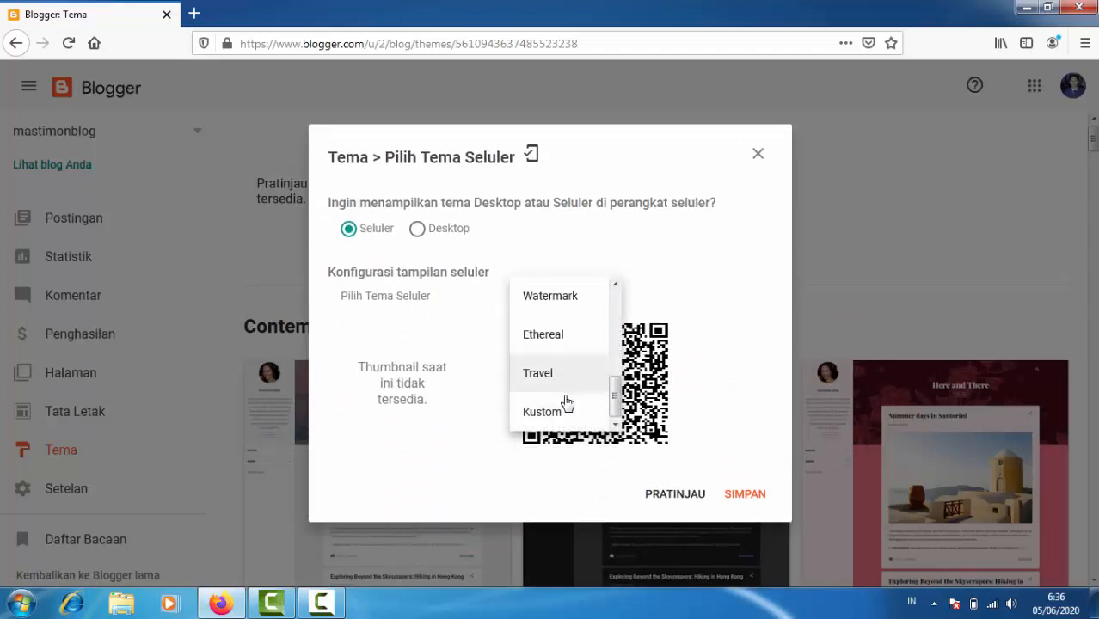
pyautogui.click(547, 417)
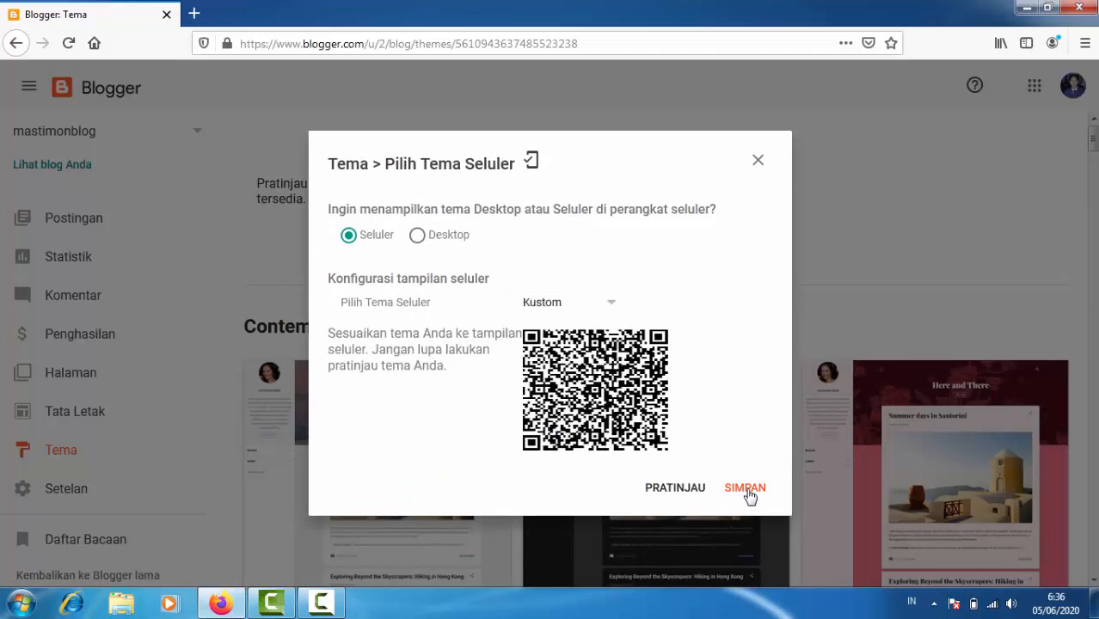
pyautogui.click(746, 492)
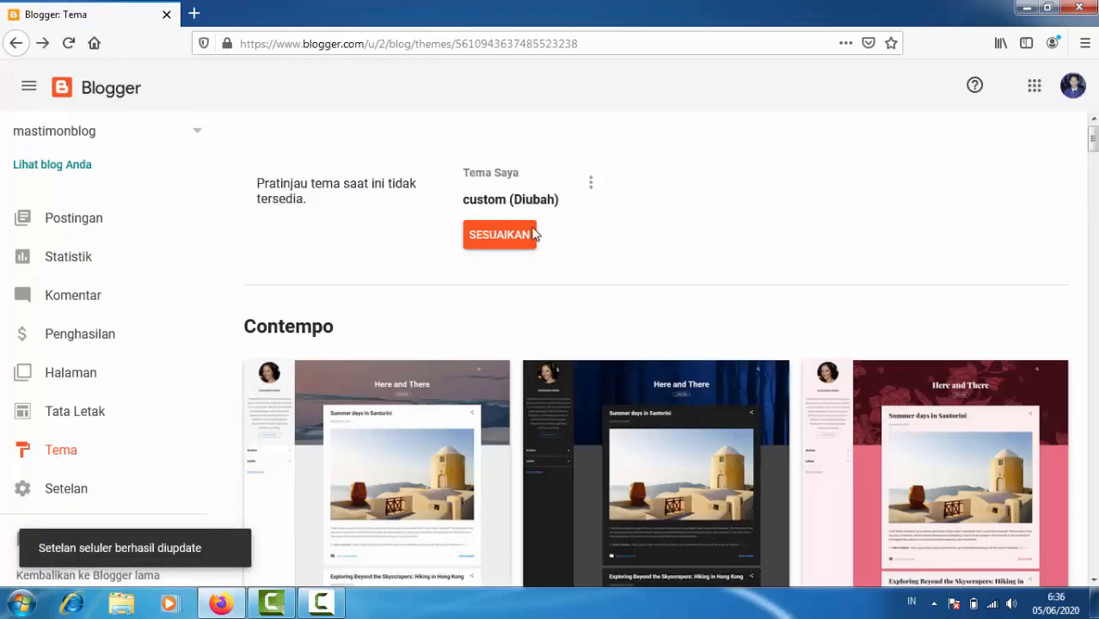
# Open the HTML source of the custom theme and look through its code
pyautogui.click(591, 182)
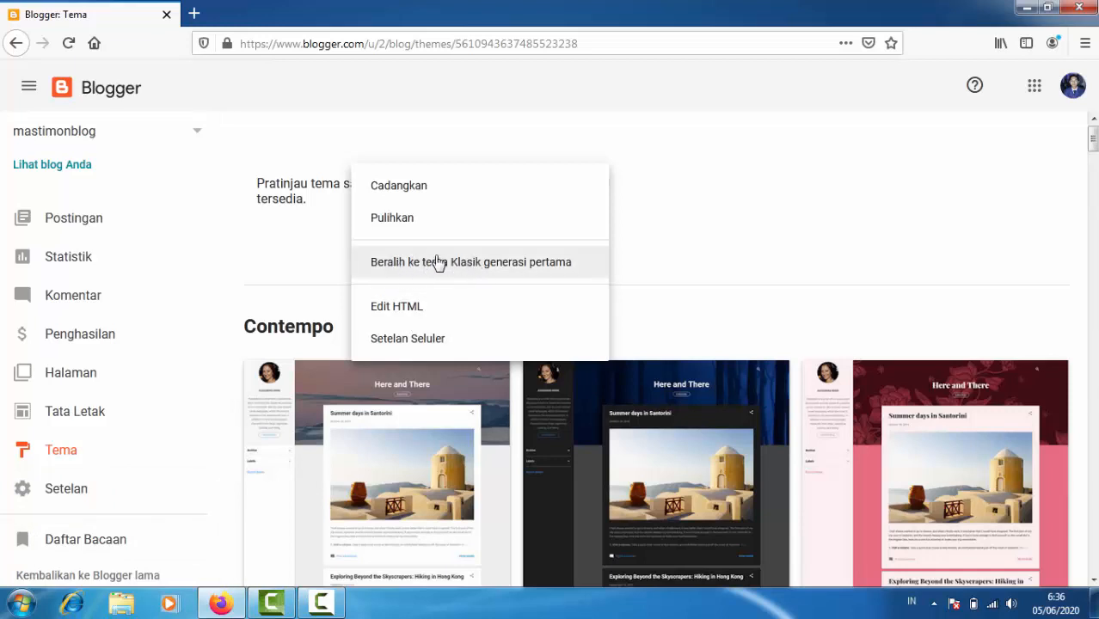
pyautogui.click(397, 308)
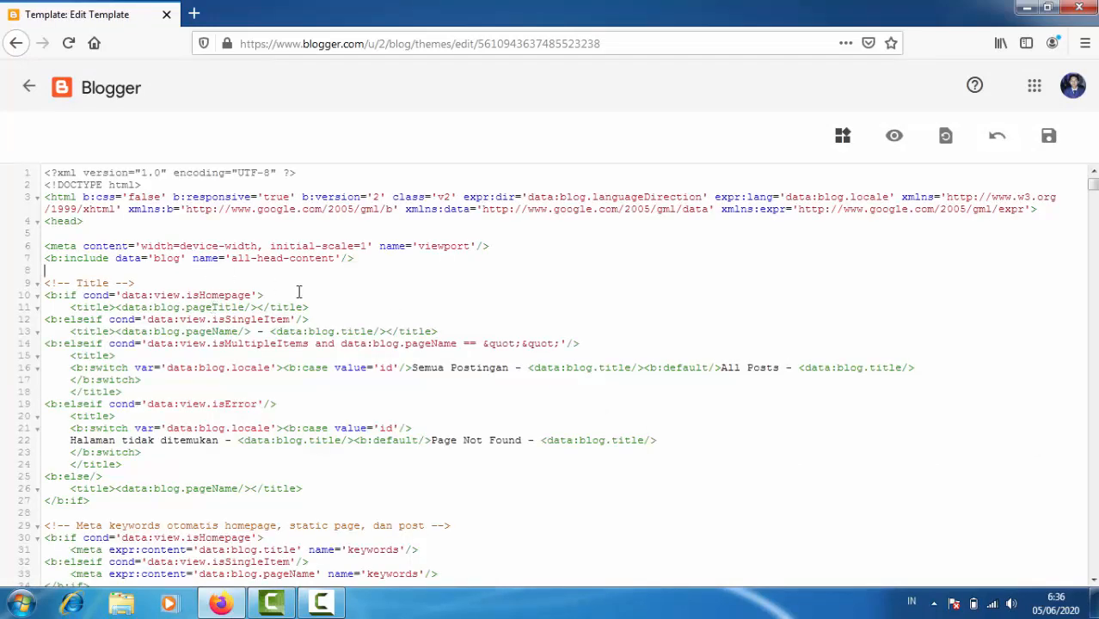
pyautogui.scroll(-5, 422, 322)
pyautogui.scroll(5, 423, 322)
# Open the mastimon.com site in a new browser tab and return to the template editor
pyautogui.click(194, 15)
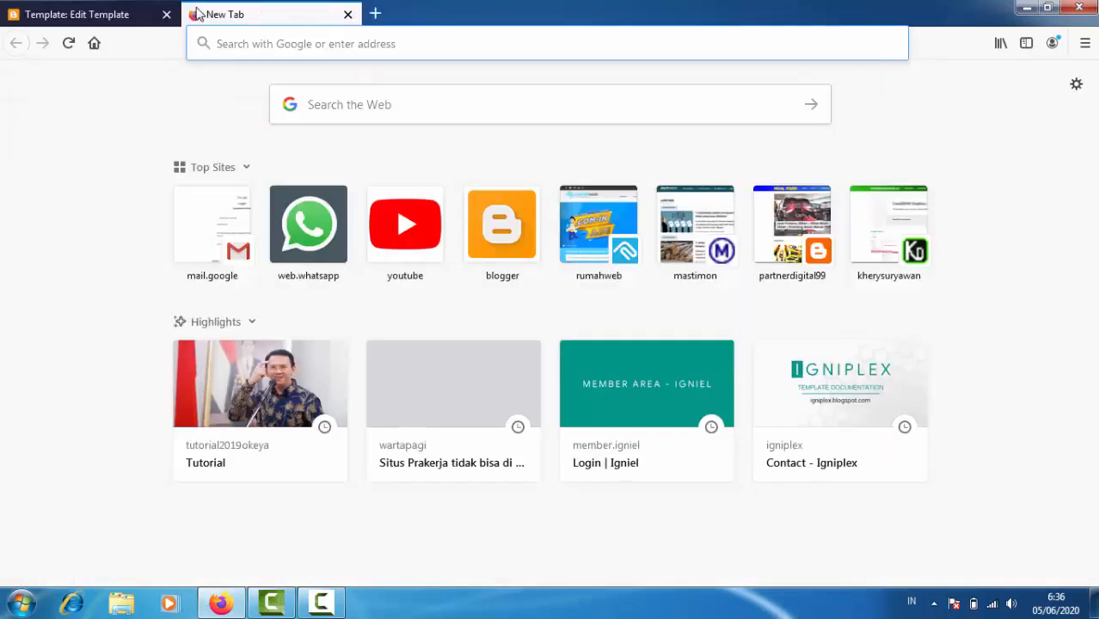
pyautogui.click(695, 224)
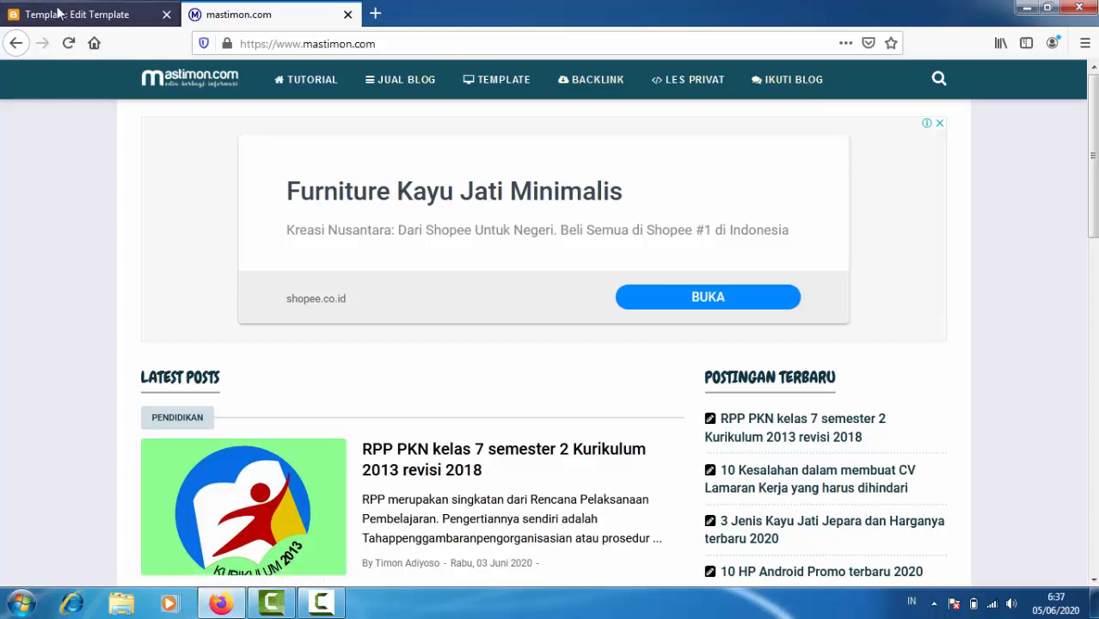
pyautogui.click(129, 14)
pyautogui.click(249, 16)
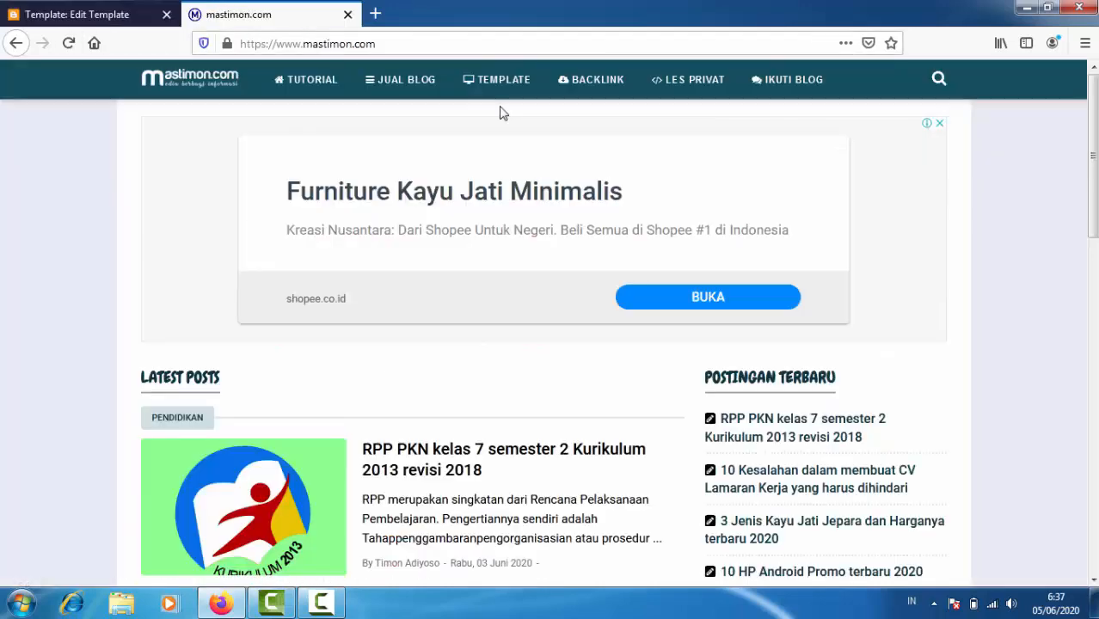
pyautogui.click(95, 17)
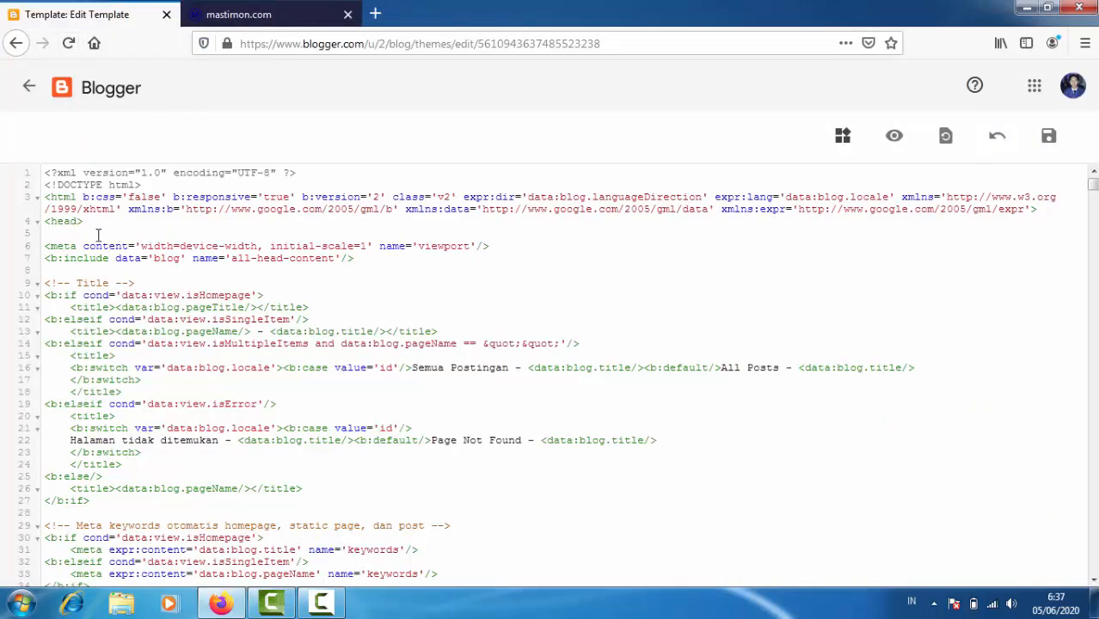
# Preview the custom theme, return to the theme section, and reopen the HTML editor to preview it again
pyautogui.click(894, 137)
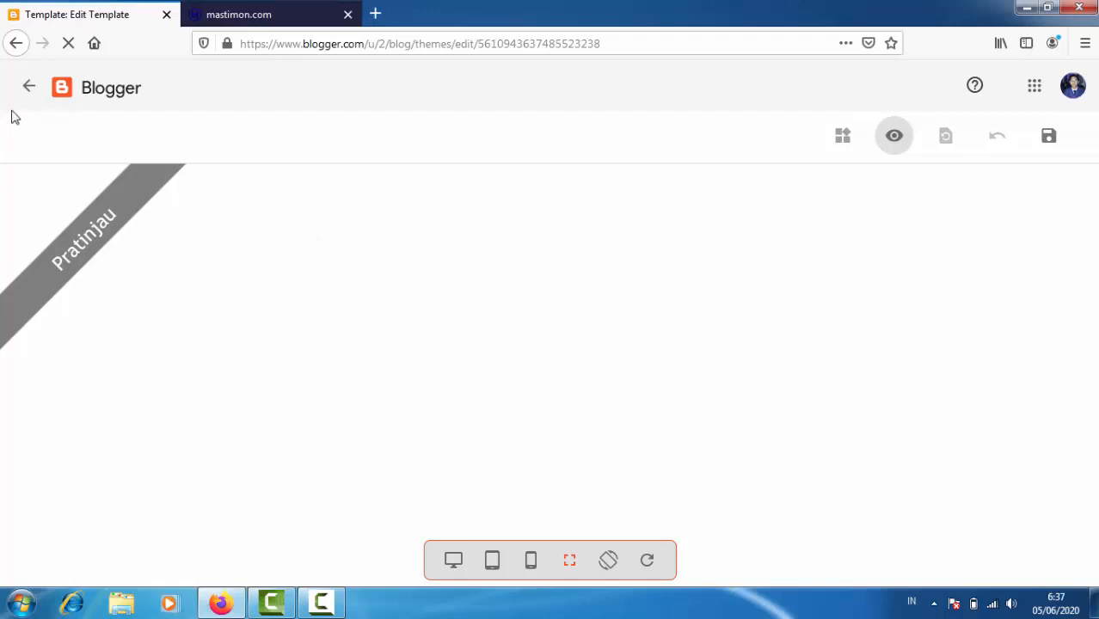
pyautogui.click(29, 89)
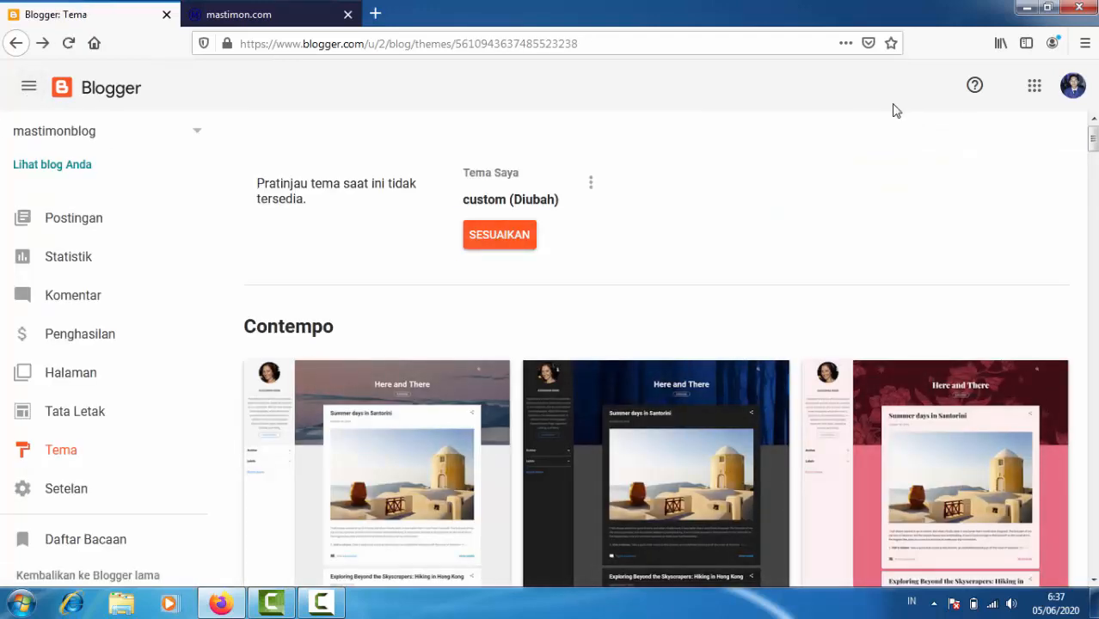
pyautogui.click(590, 185)
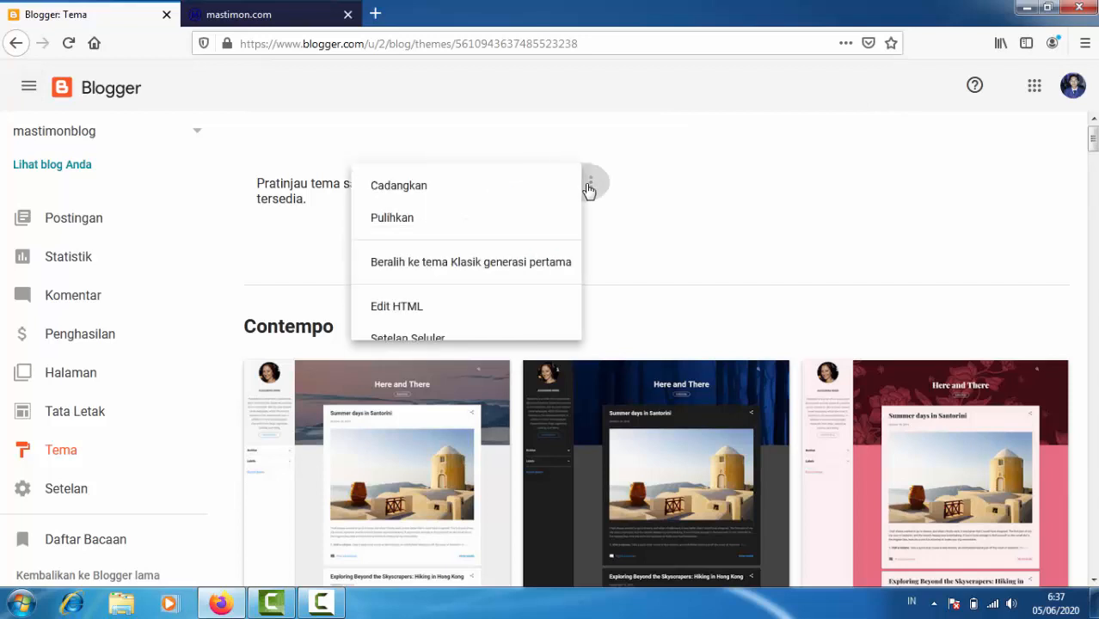
pyautogui.click(426, 308)
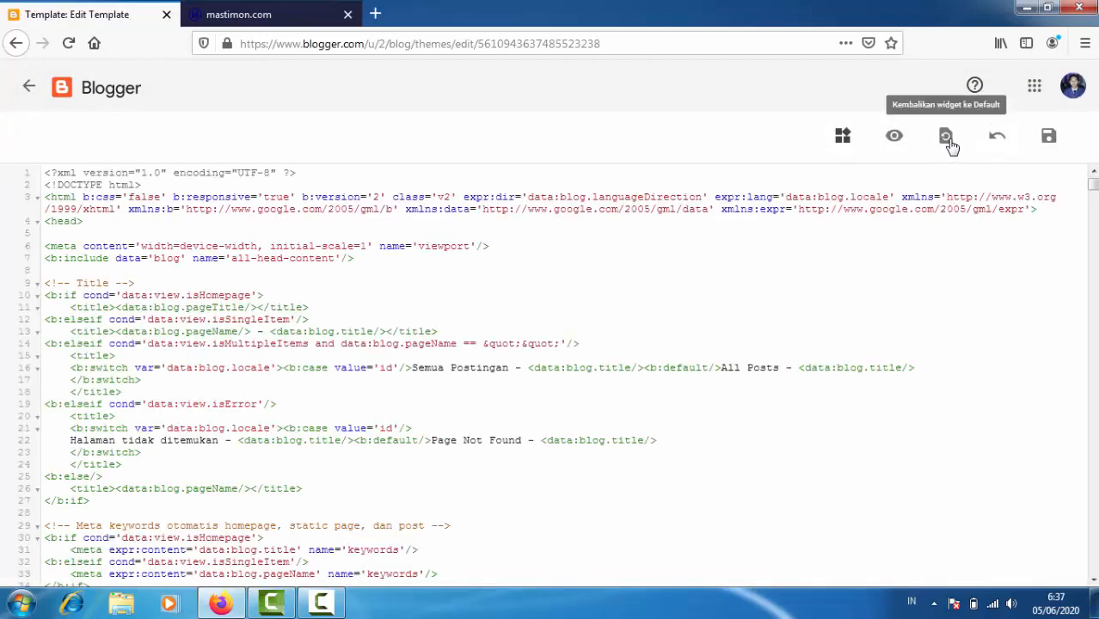
pyautogui.rightClick(895, 141)
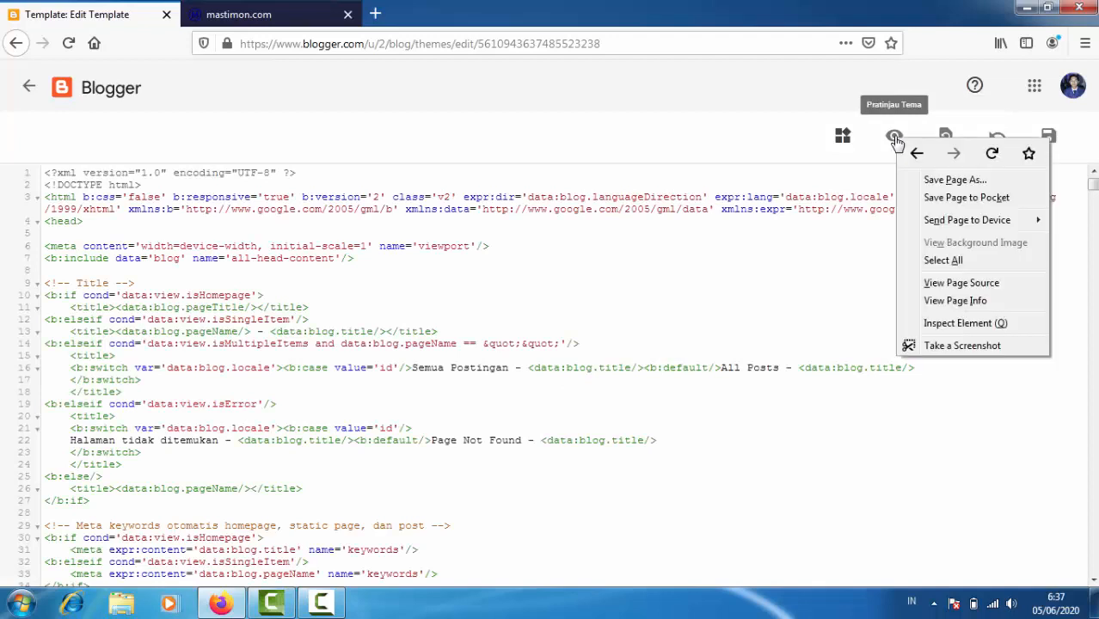
pyautogui.click(894, 137)
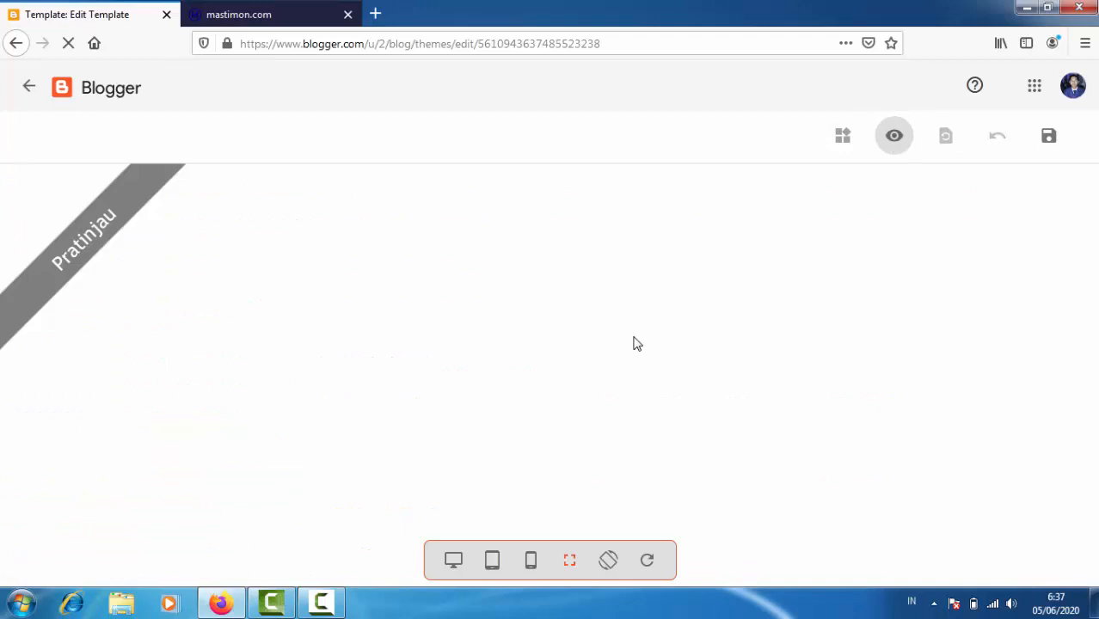
# Compare the mastimon.com homepage with the preview of the blog's custom theme
pyautogui.click(230, 15)
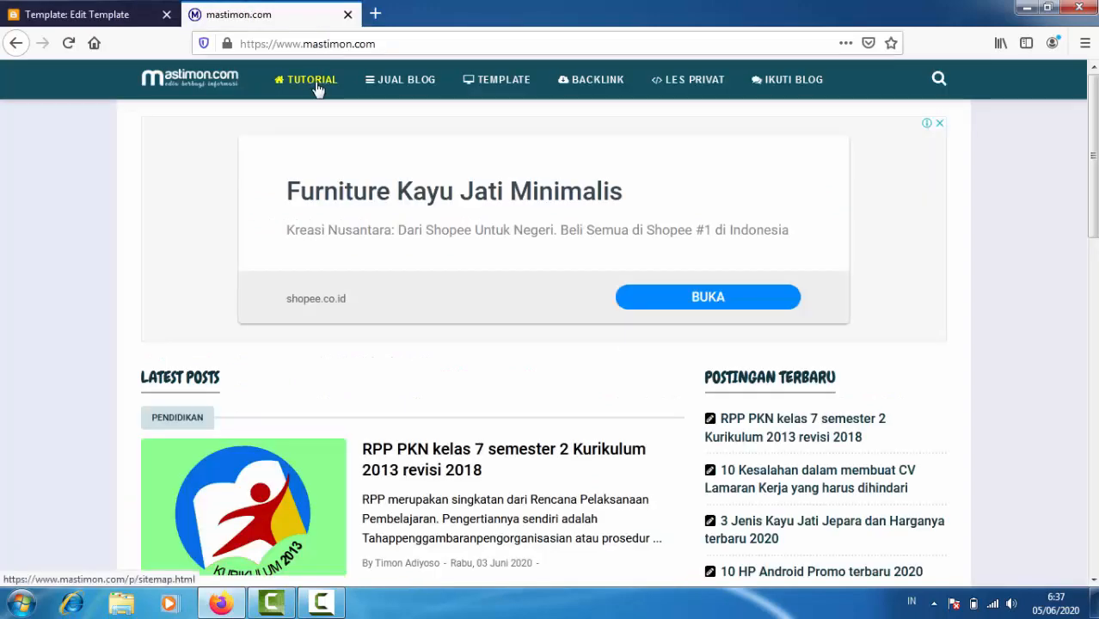
pyautogui.scroll(-15, 658, 341)
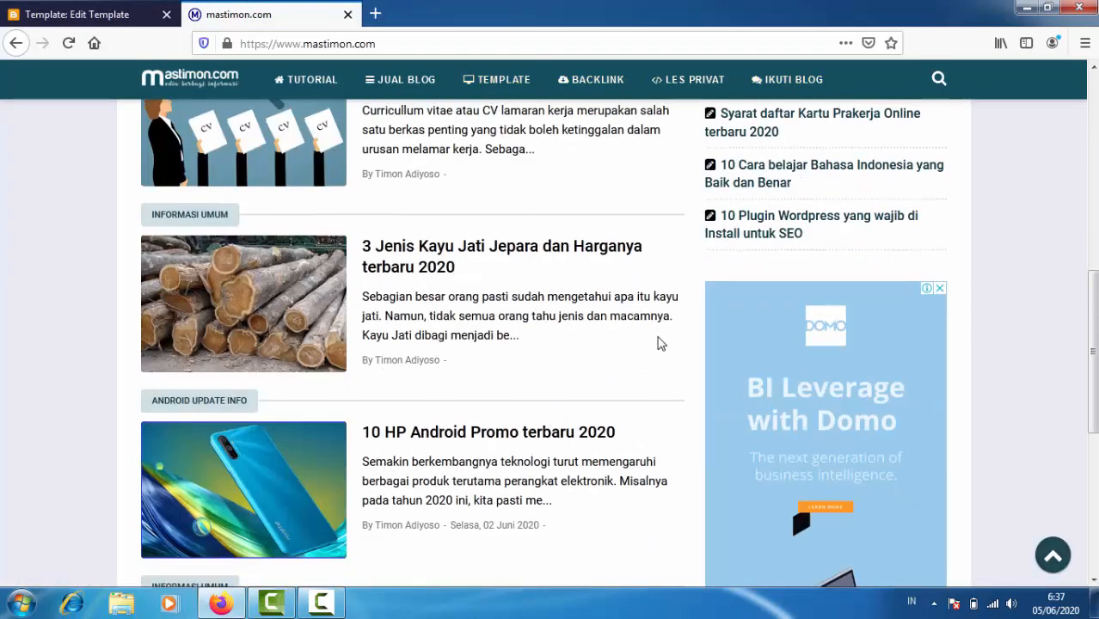
pyautogui.click(75, 11)
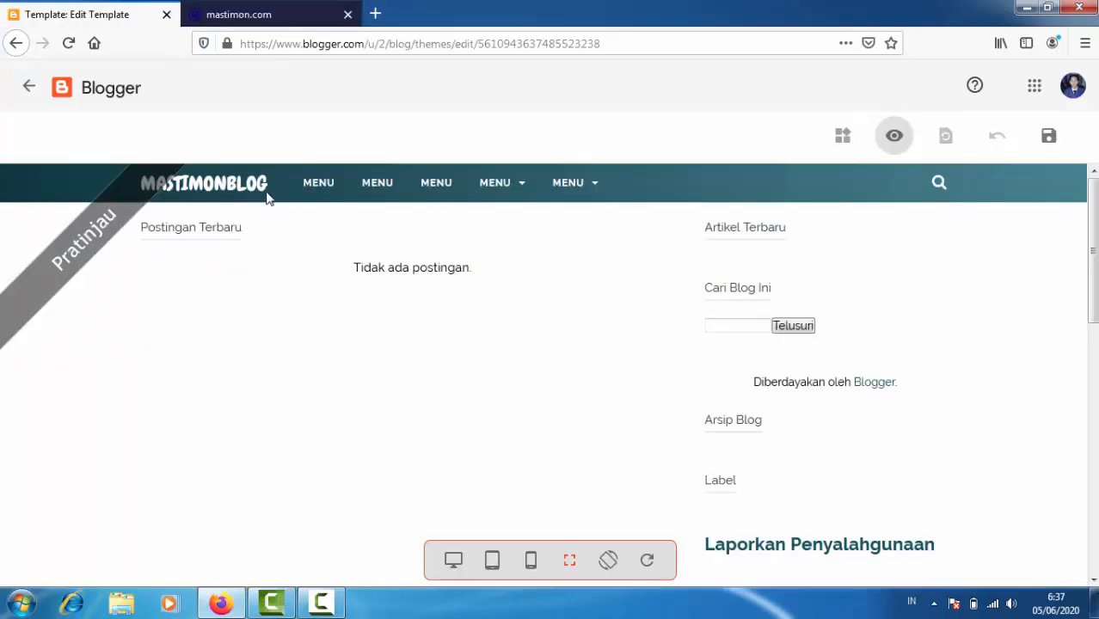
pyautogui.scroll(-4, 780, 372)
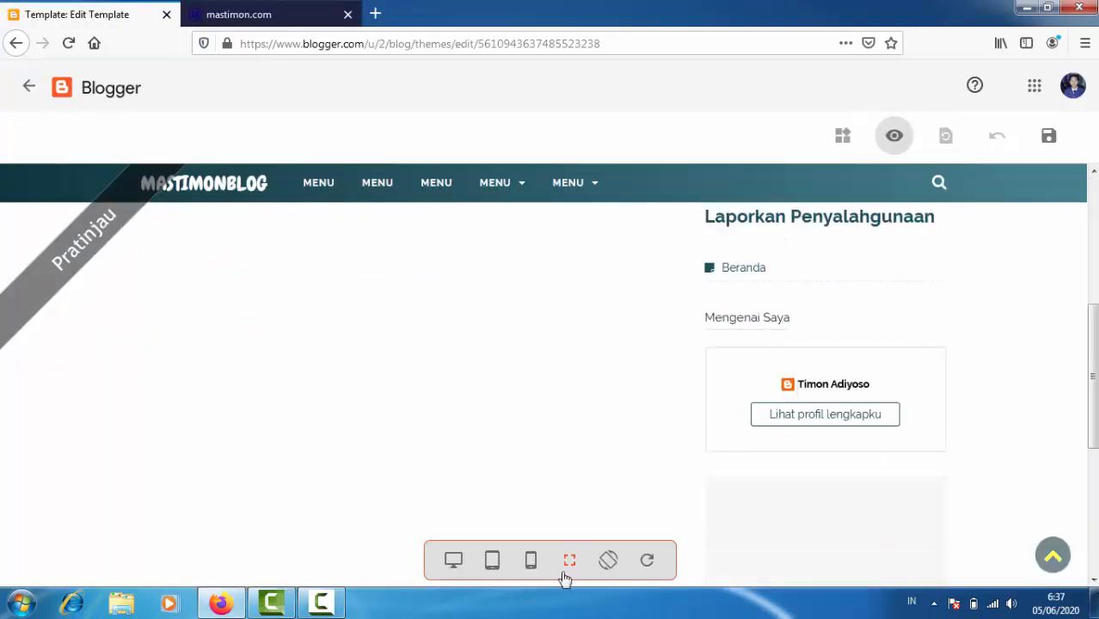
pyautogui.scroll(4, 719, 503)
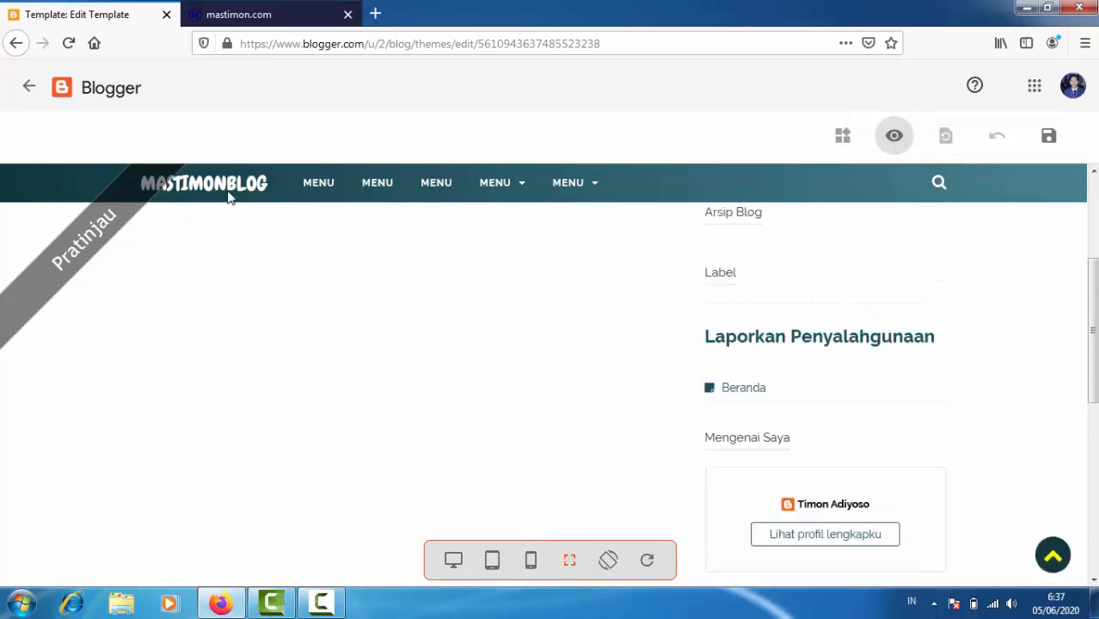
# Return to the custom theme's HTML source and search for "submenu1" to locate the header navigation menu code
pyautogui.click(29, 87)
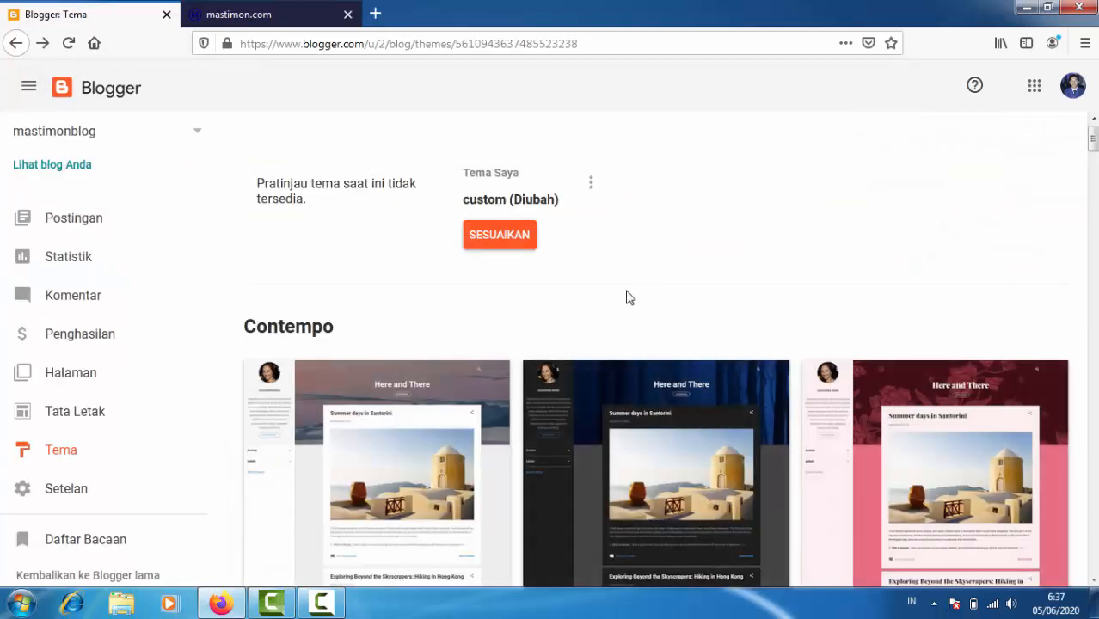
pyautogui.click(591, 186)
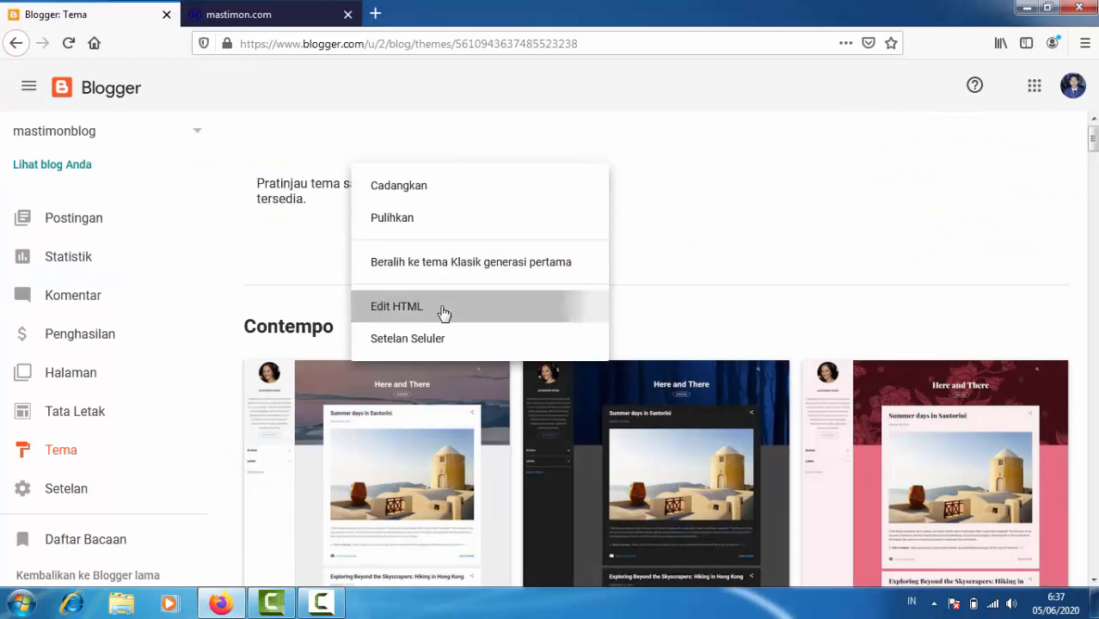
pyautogui.click(444, 314)
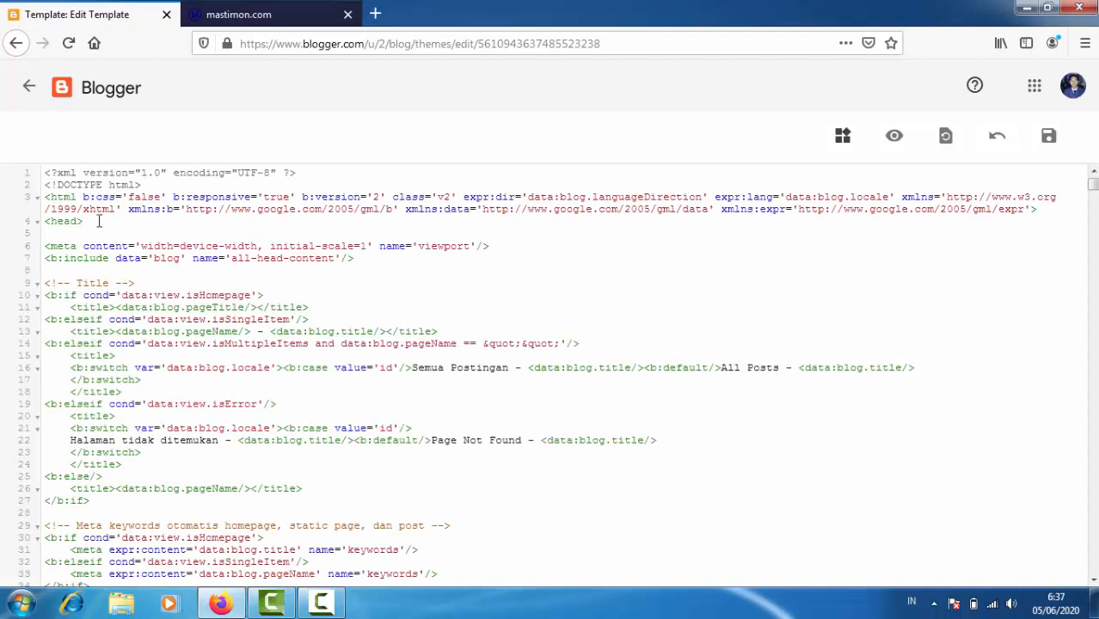
pyautogui.hotkey('ctrl', 'f')
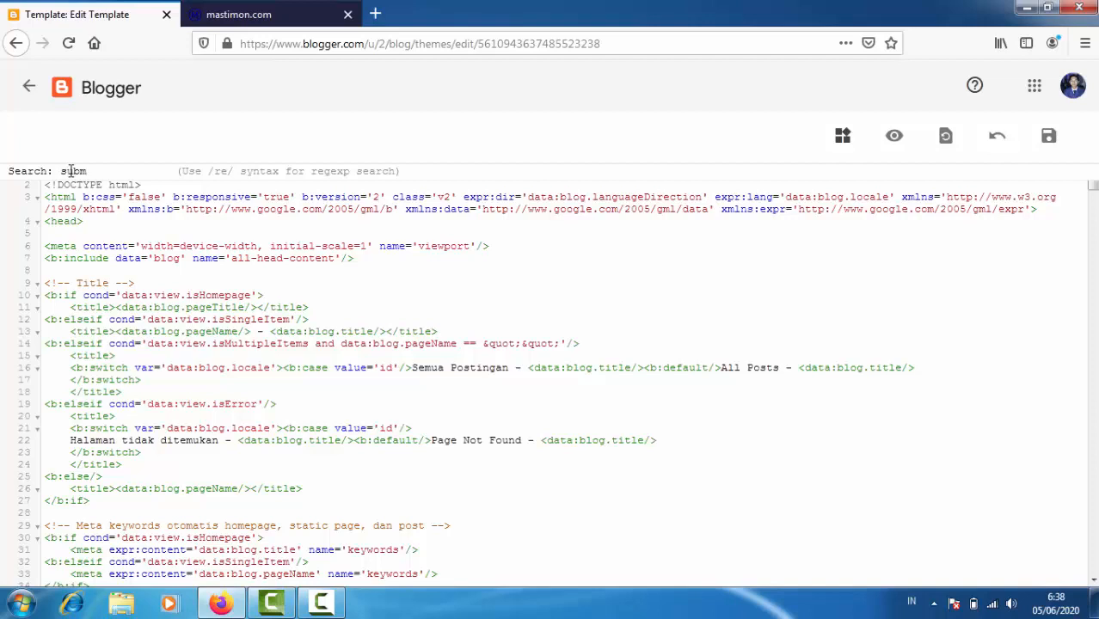
pyautogui.press('Return')
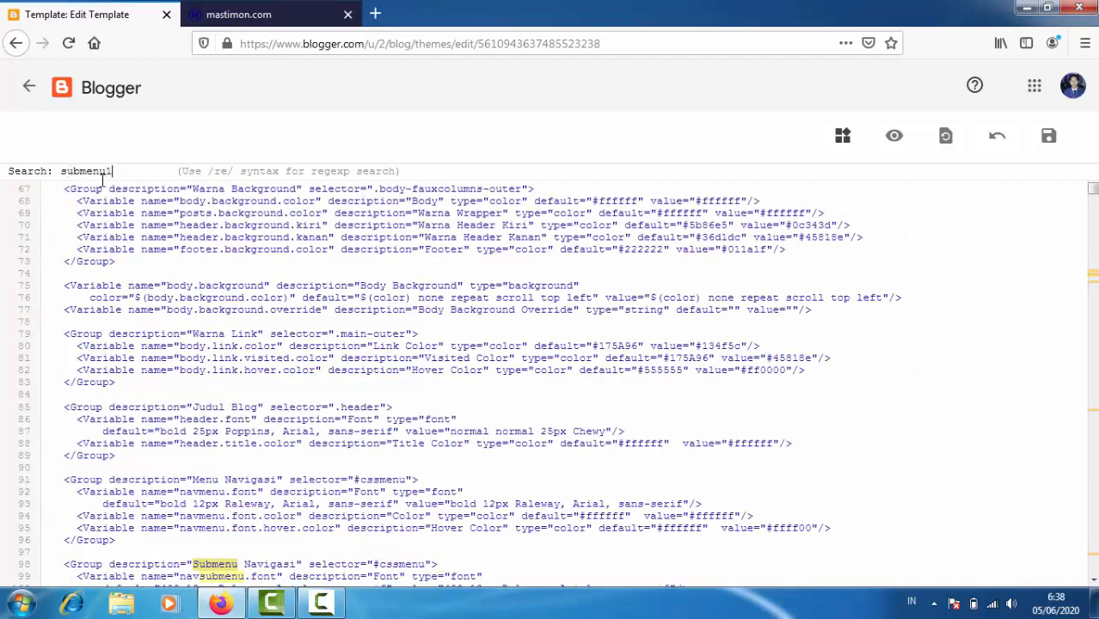
pyautogui.press('Return')
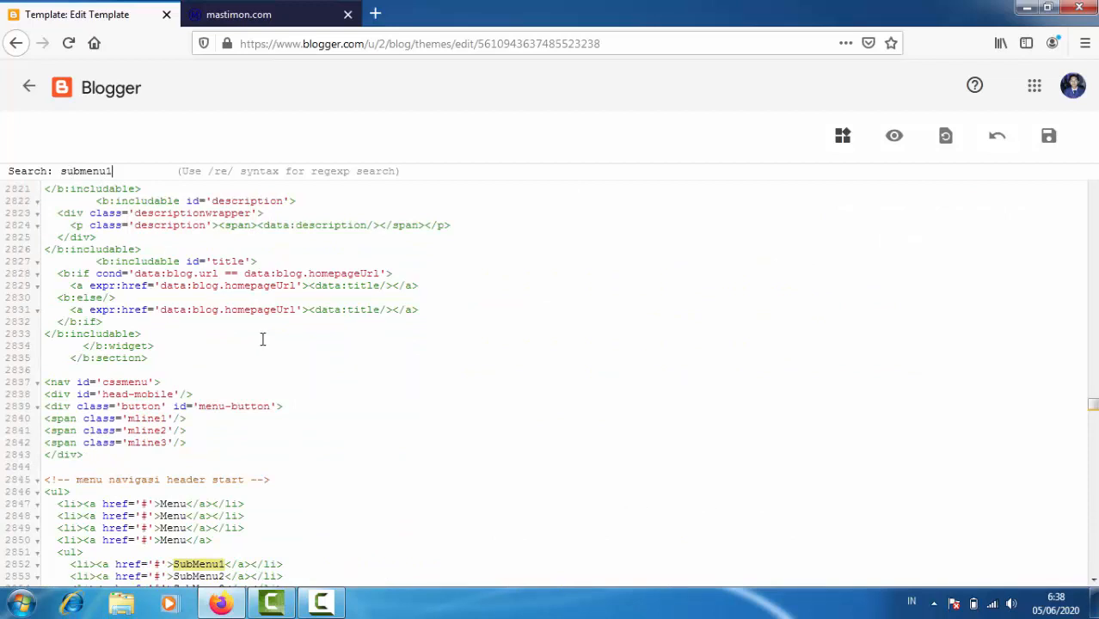
pyautogui.scroll(-3, 253, 430)
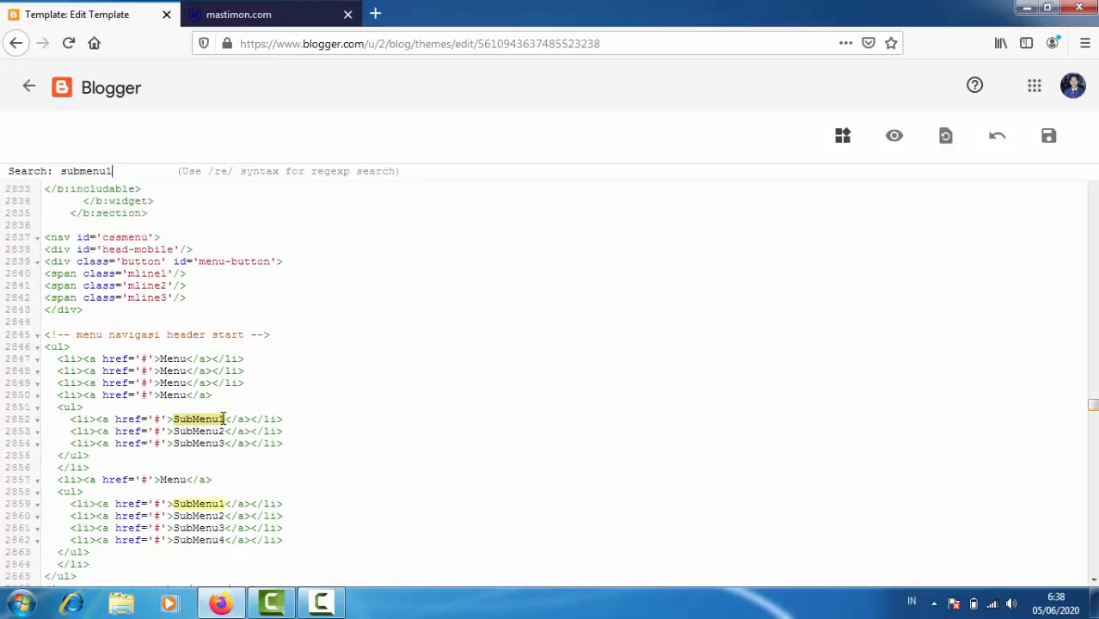
# Compare the header menu links on mastimon.com with the Menu and SubMenu entries in the theme's code
pyautogui.click(284, 18)
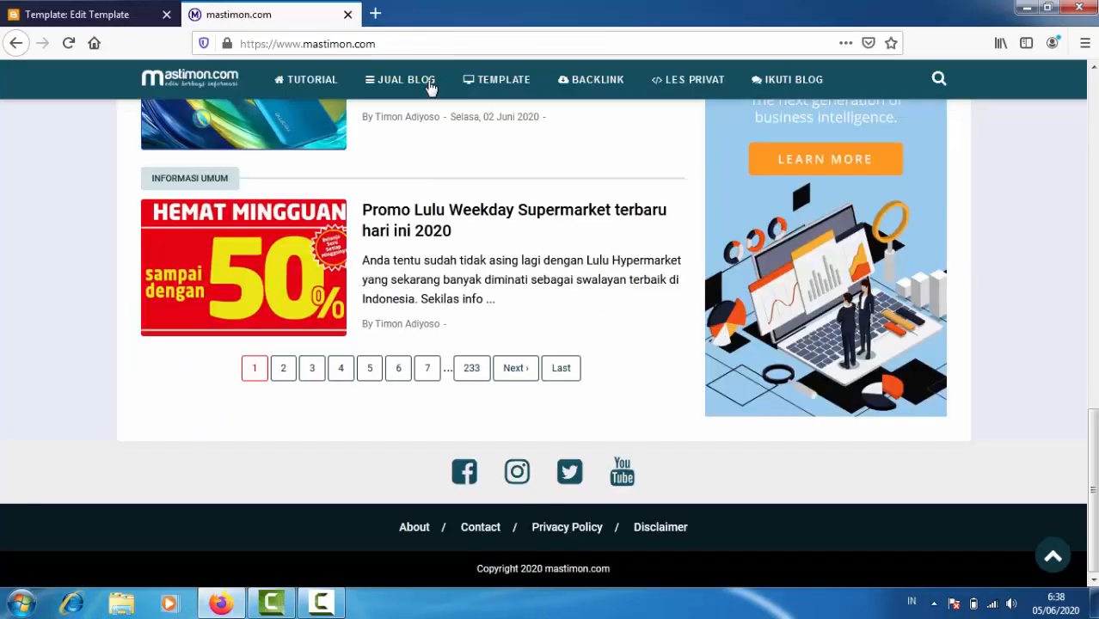
pyautogui.click(86, 13)
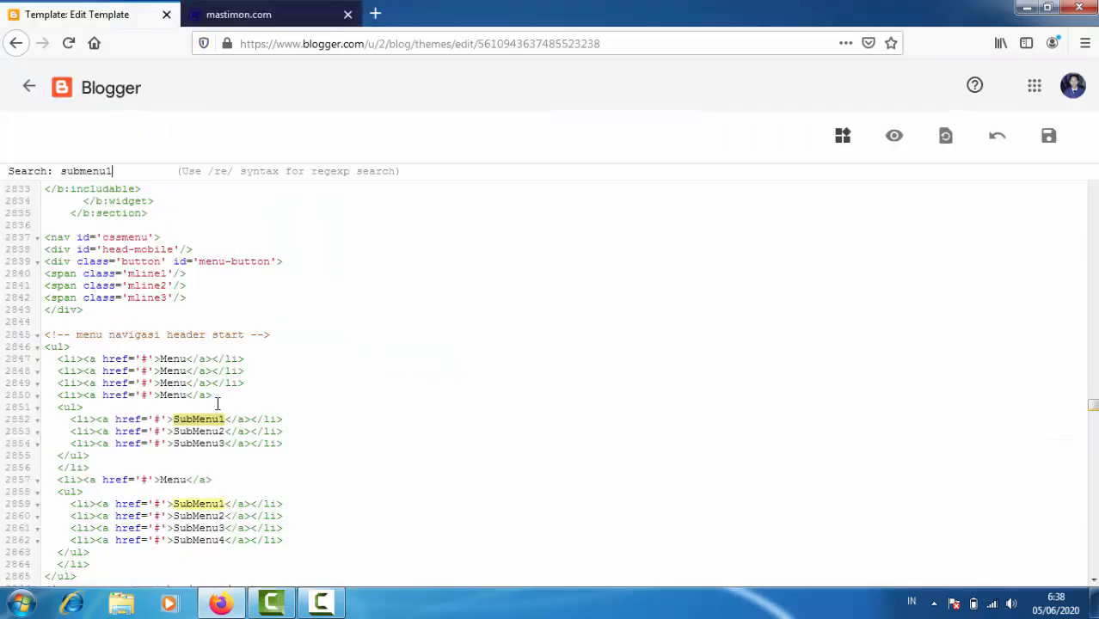
pyautogui.scroll(-2, 189, 387)
pyautogui.click(171, 290)
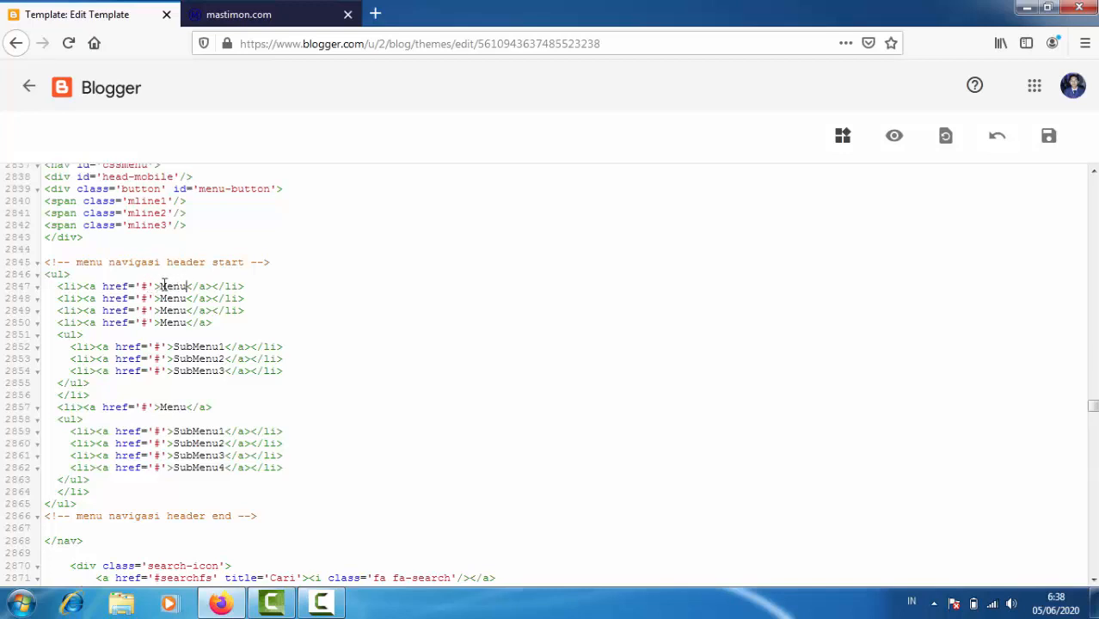
pyautogui.click(261, 20)
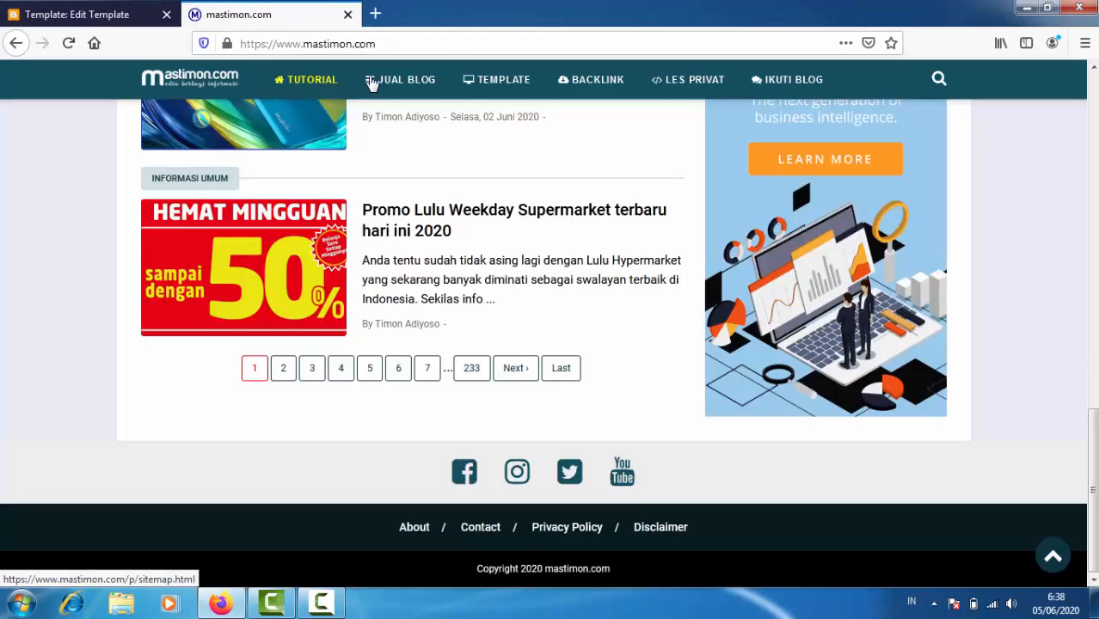
pyautogui.click(121, 14)
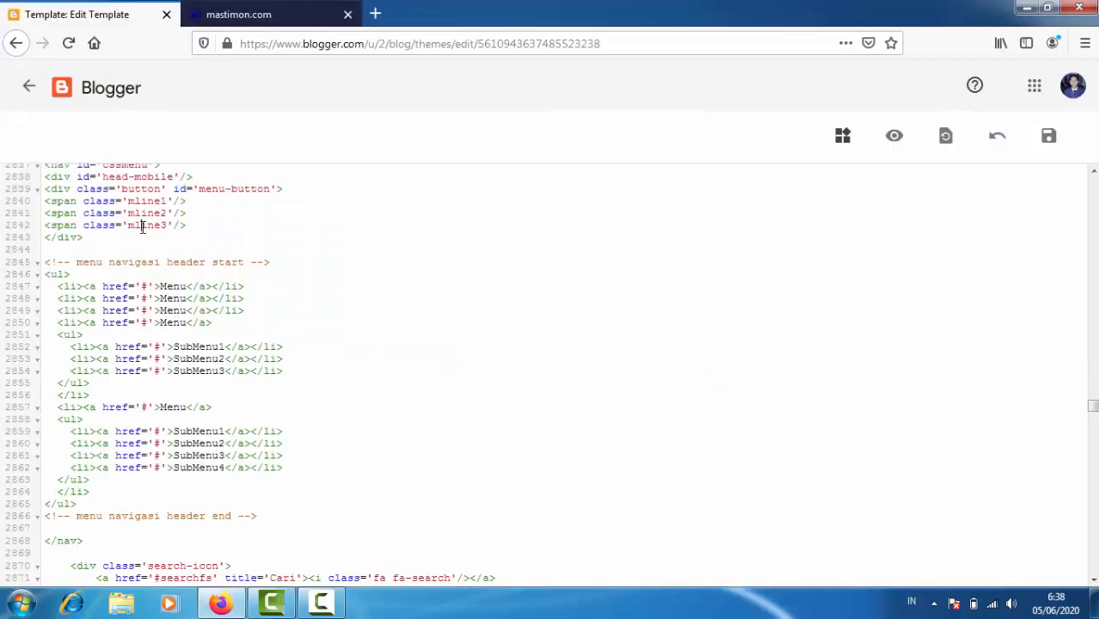
# Check the footer links on mastimon.com and search the theme's code for "disclaimer" to locate the footer navigation menu
pyautogui.click(274, 10)
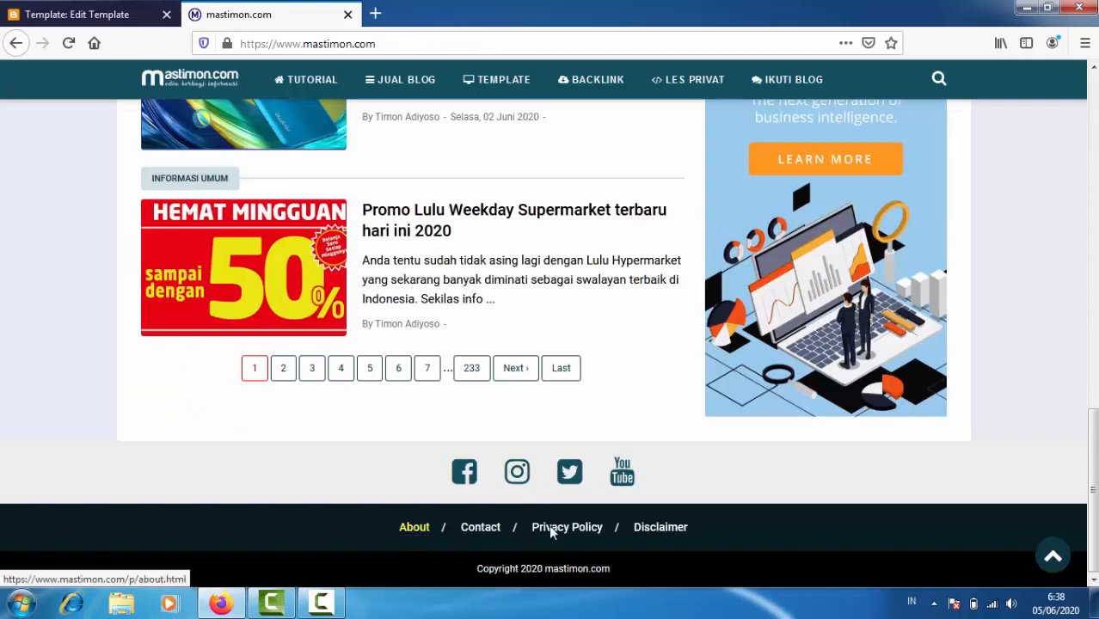
pyautogui.click(96, 12)
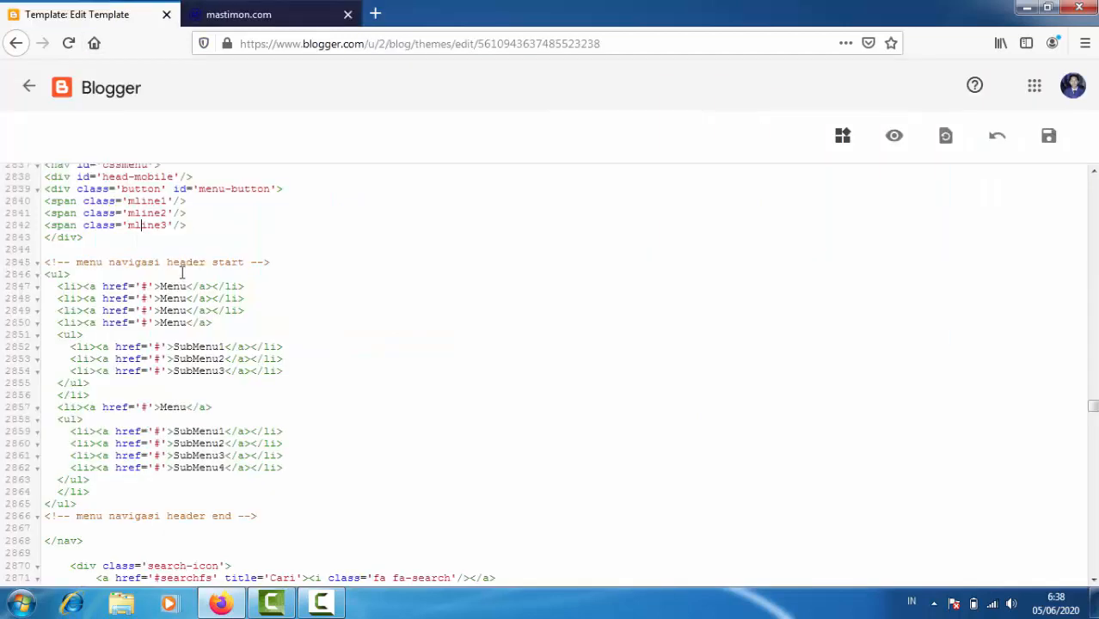
pyautogui.hotkey('ctrl', 'f')
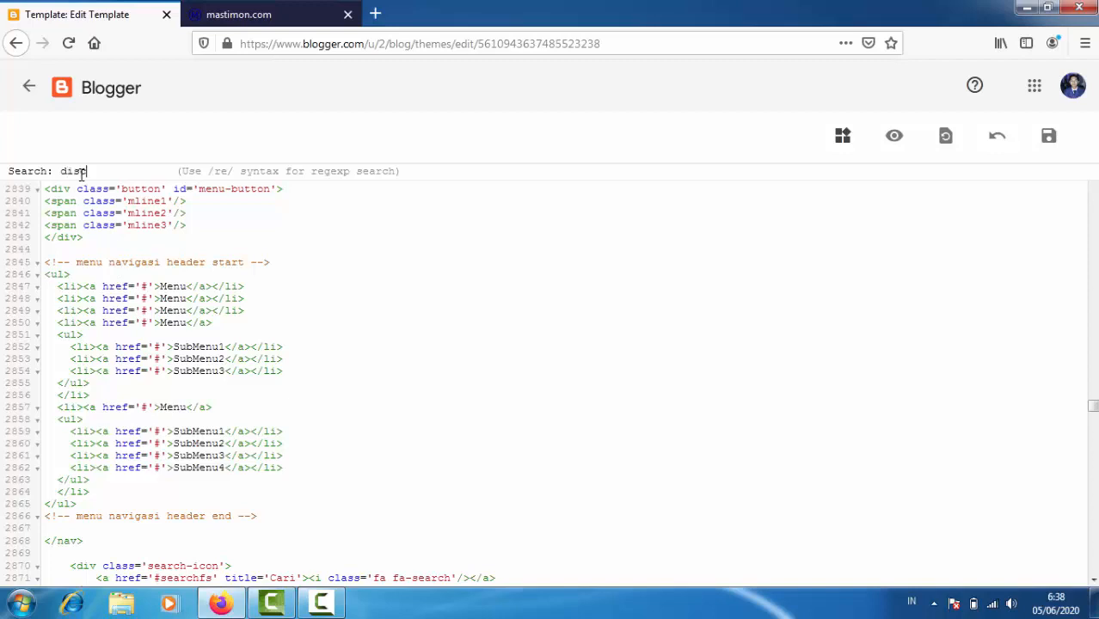
pyautogui.write('disclaimer')
pyautogui.press('Return')
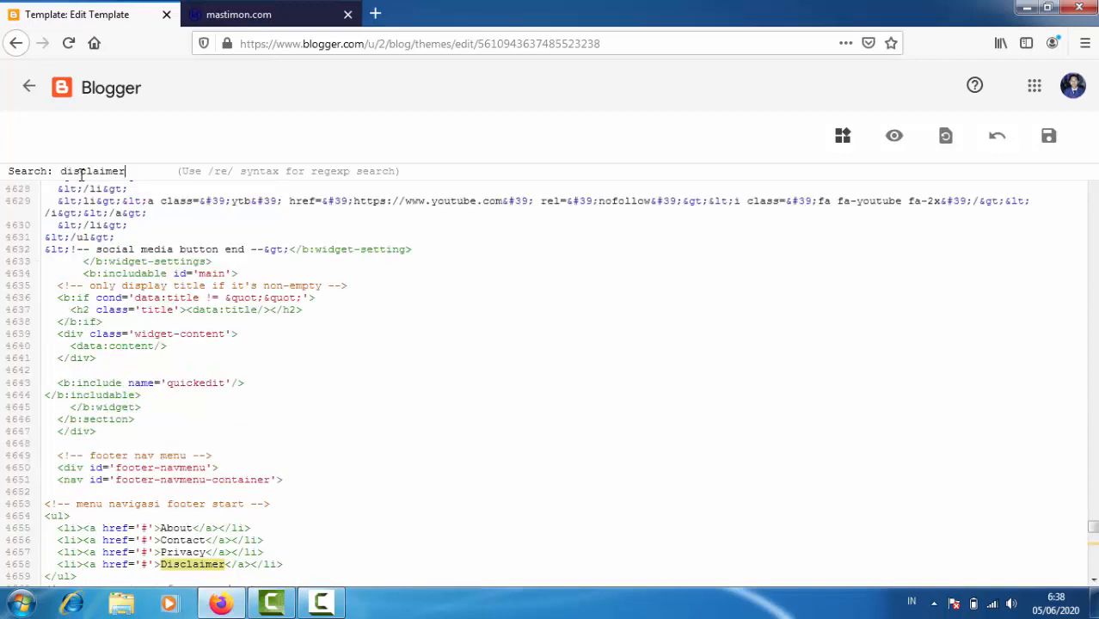
pyautogui.scroll(-4, 187, 432)
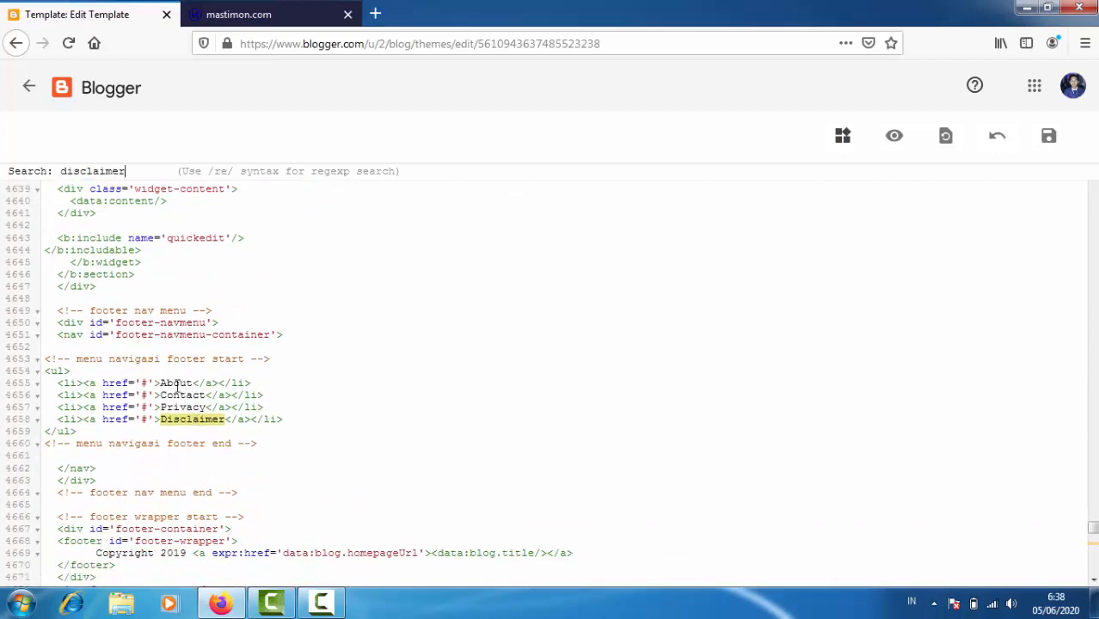
pyautogui.click(160, 384)
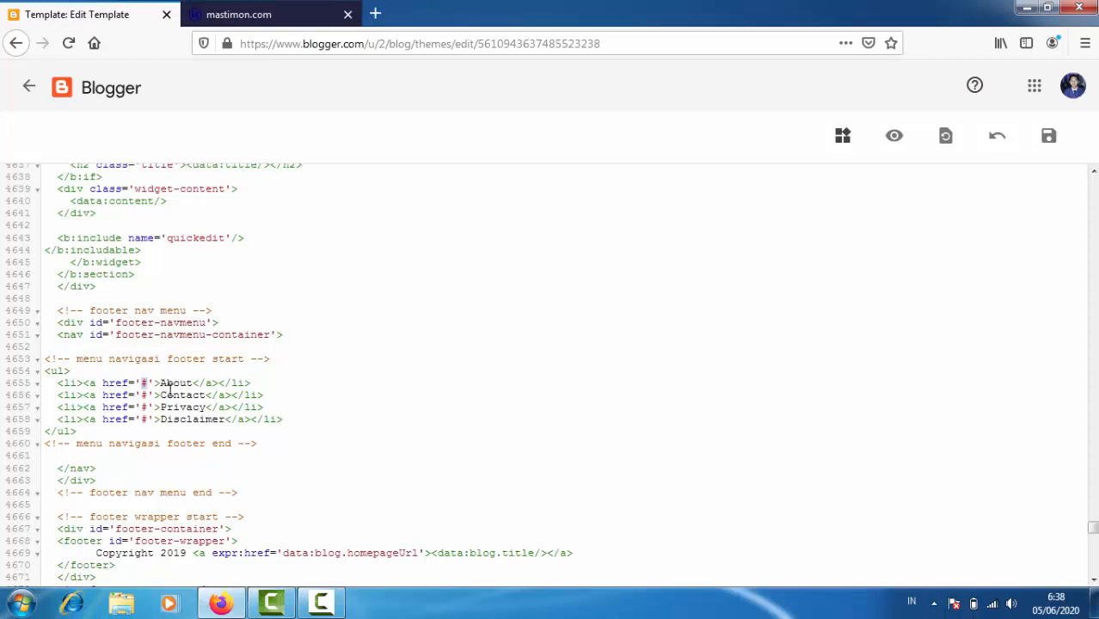
# Return to the theme section and view the options available for the custom theme
pyautogui.click(27, 89)
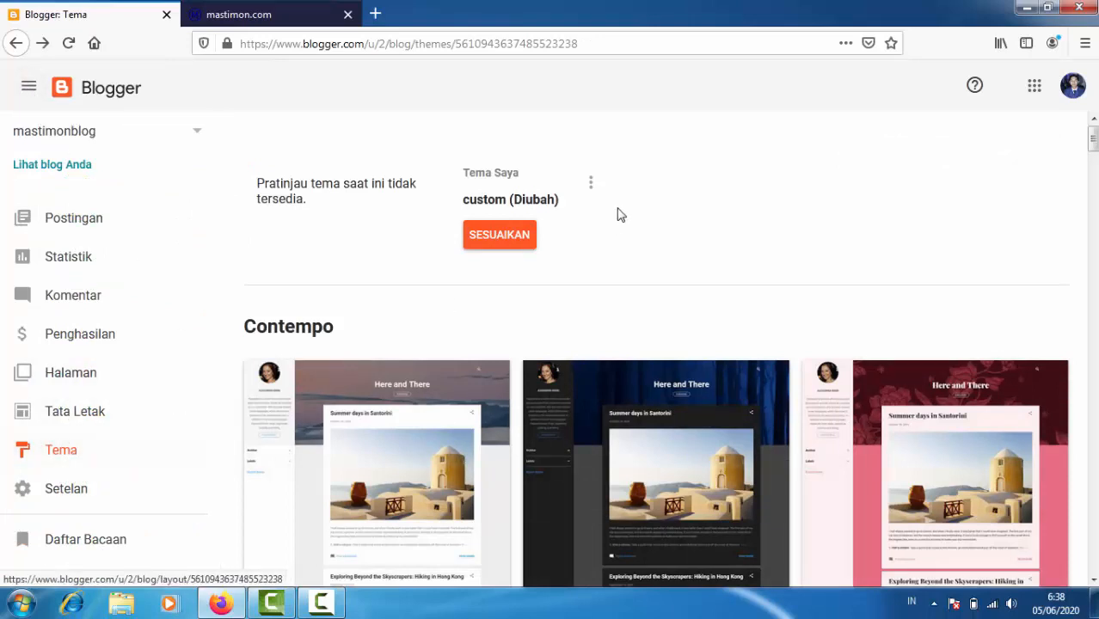
pyautogui.click(590, 184)
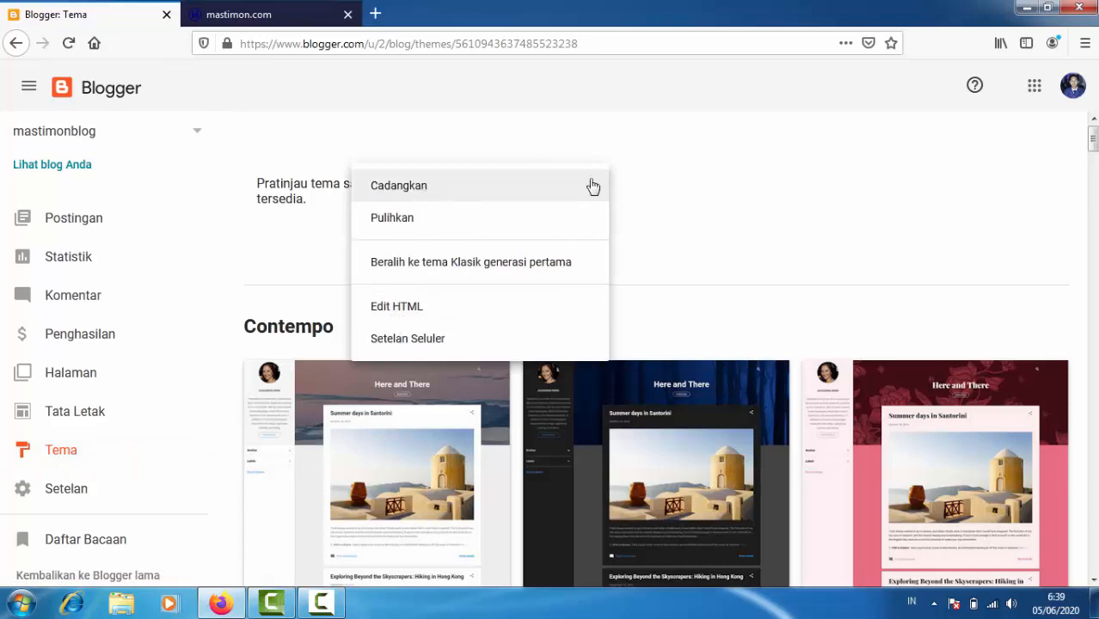
pyautogui.click(793, 184)
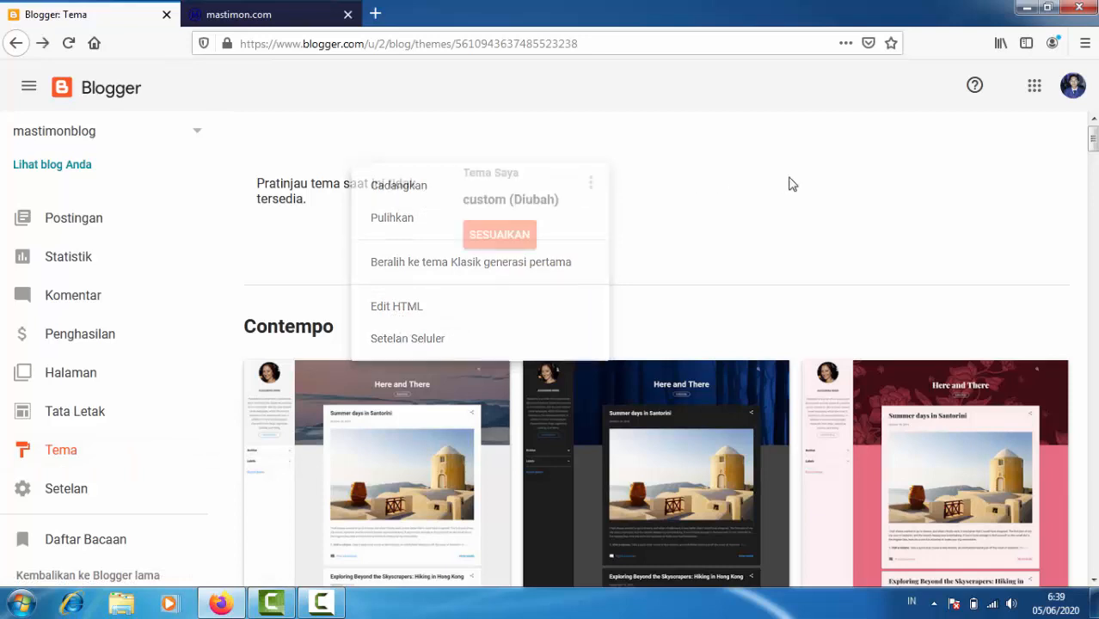
# Open the blog's layout and save the Navbar gadget's configuration as Off
pyautogui.click(67, 415)
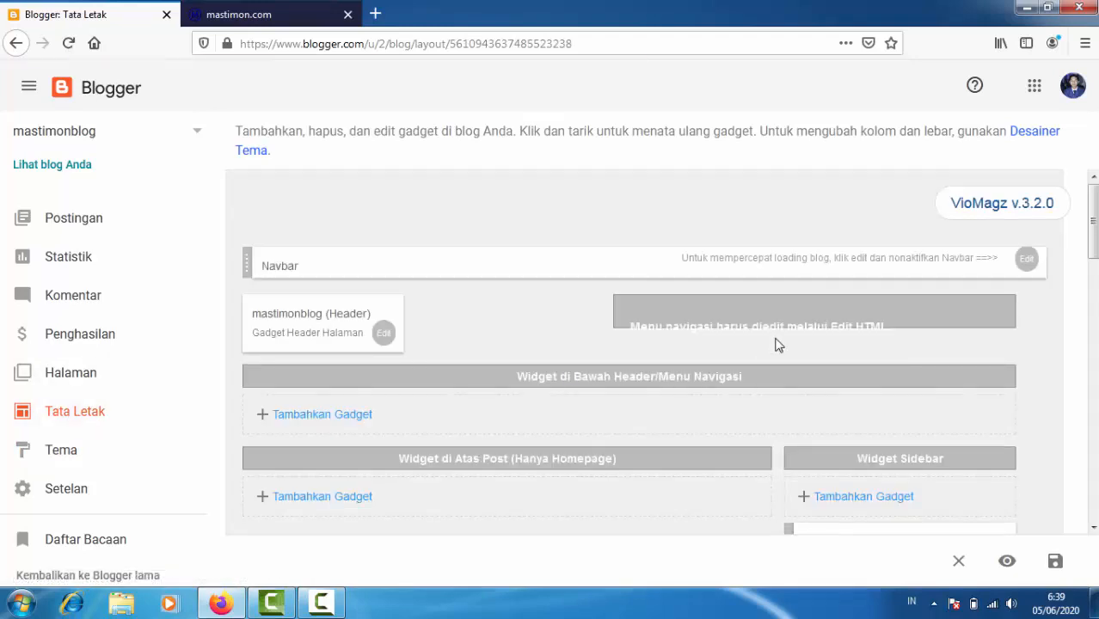
pyautogui.scroll(-3, 777, 345)
pyautogui.scroll(3, 777, 345)
pyautogui.click(1027, 260)
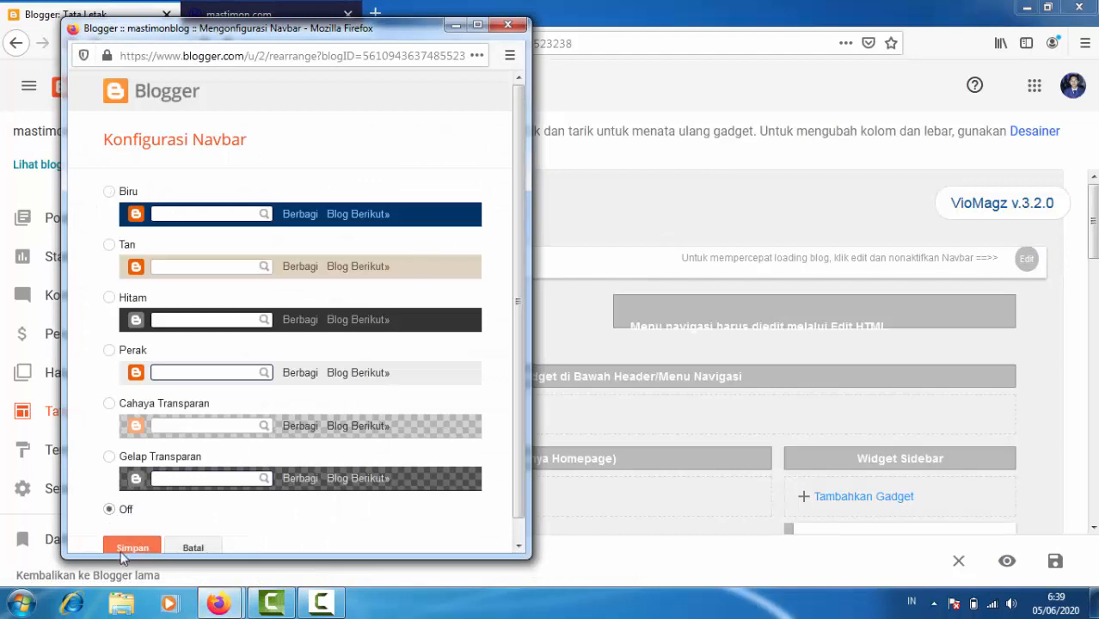
pyautogui.click(130, 548)
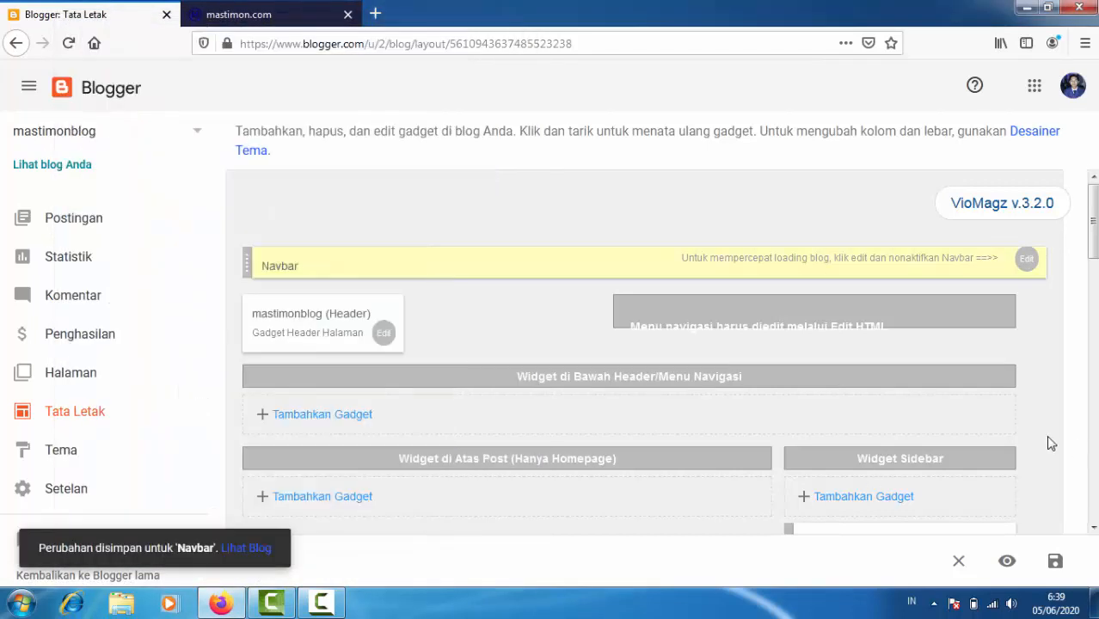
# Review the layout's gadgets, from the sidebar and article ad slots down to the footer area
pyautogui.scroll(-6, 1051, 443)
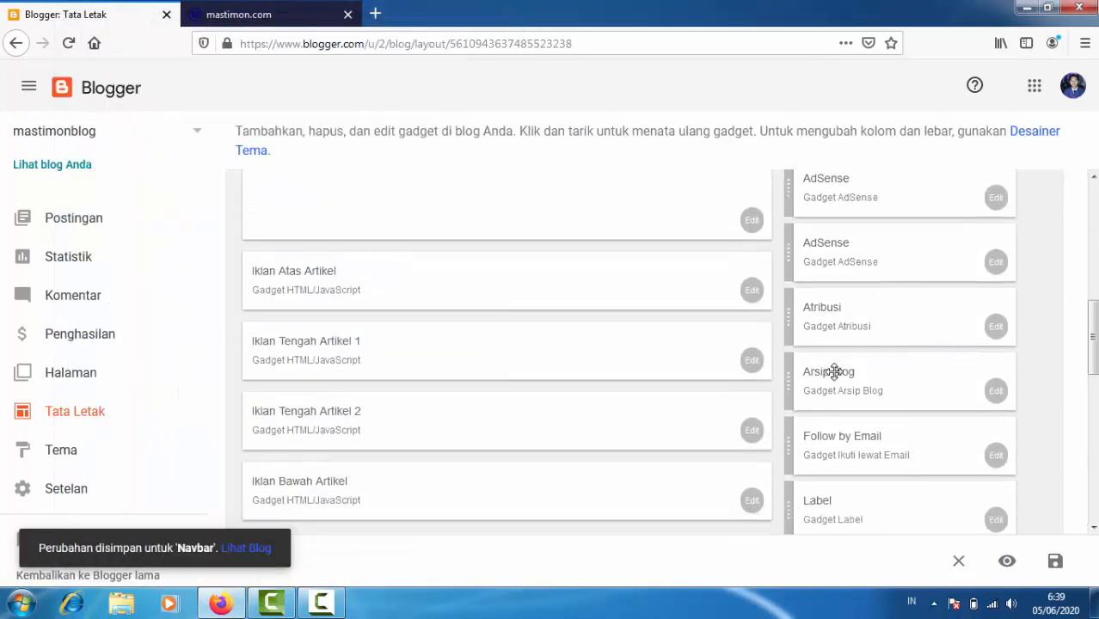
pyautogui.scroll(-4, 886, 290)
pyautogui.scroll(4, 882, 410)
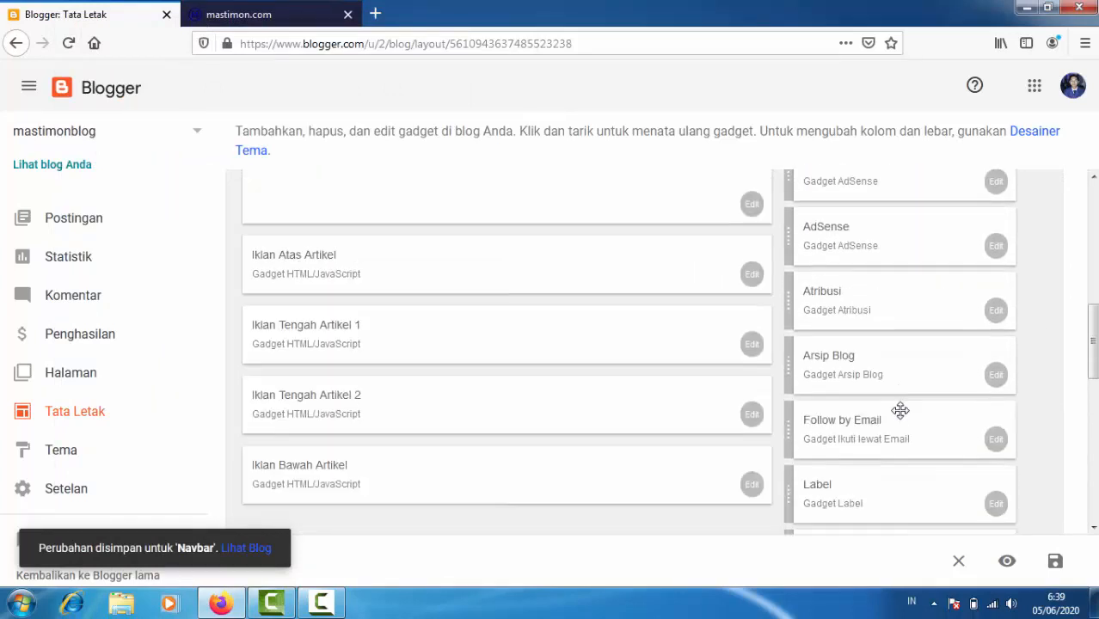
pyautogui.scroll(3, 900, 411)
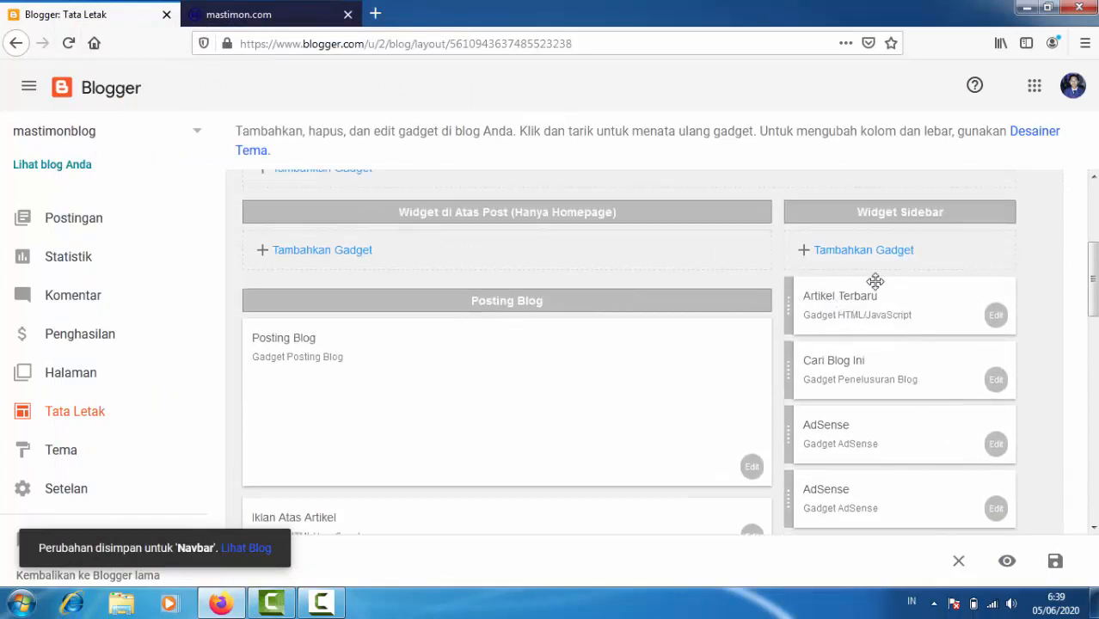
pyautogui.scroll(-10, 952, 368)
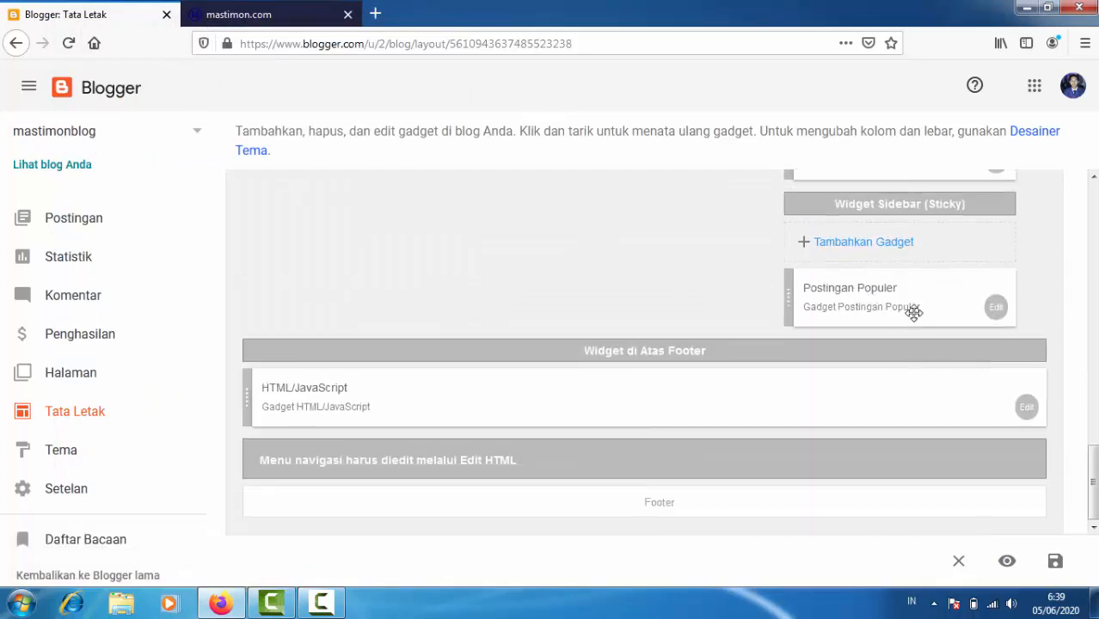
pyautogui.scroll(10, 919, 368)
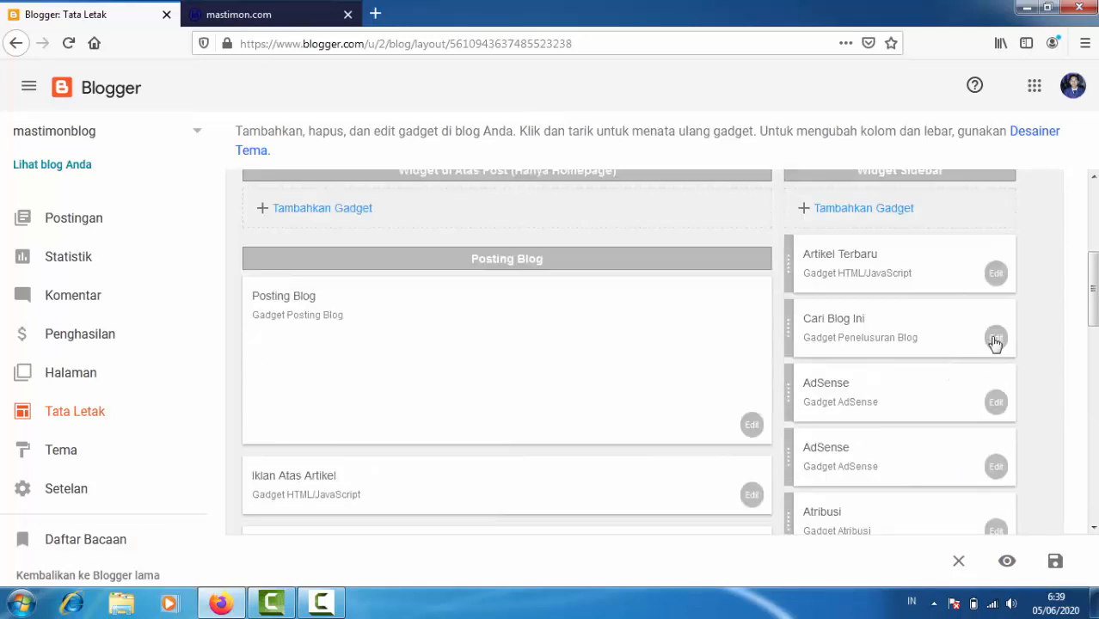
# Open the configuration of the two AdSense gadgets and the Atribusi, Arsip Blog and Follow by Email gadgets in the sidebar
pyautogui.click(996, 402)
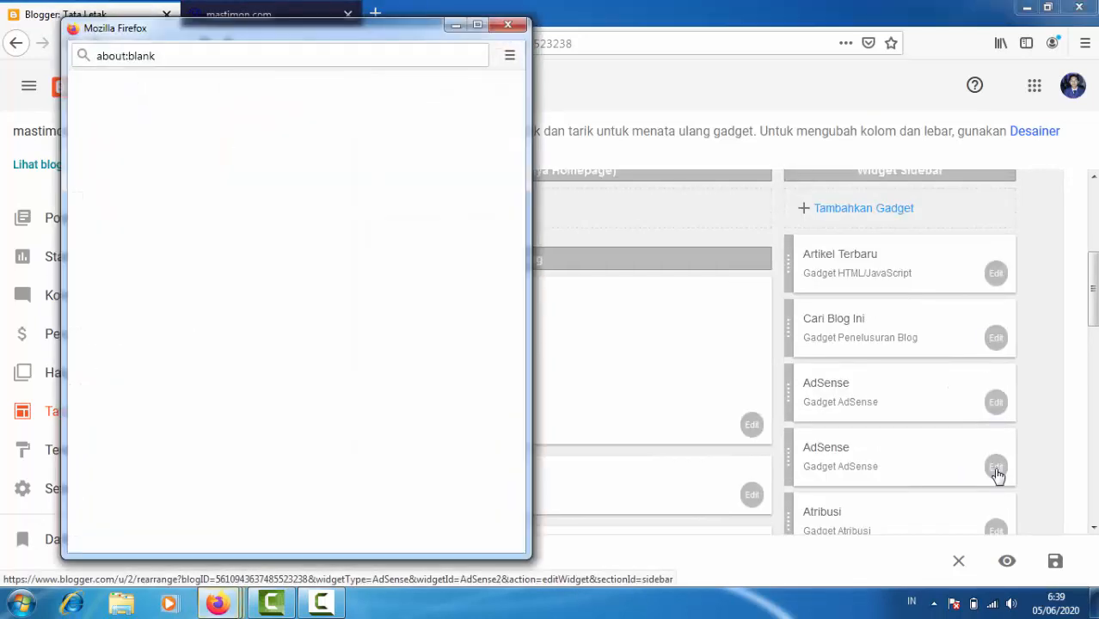
pyautogui.click(998, 474)
pyautogui.scroll(-2, 1027, 479)
pyautogui.click(997, 372)
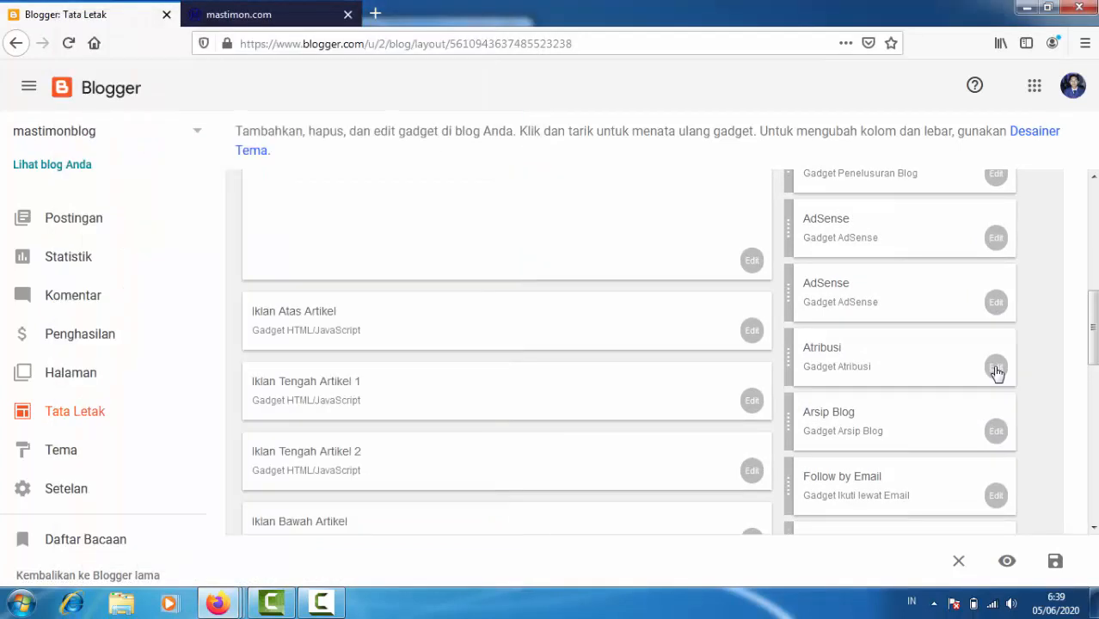
pyautogui.click(998, 437)
pyautogui.click(1002, 501)
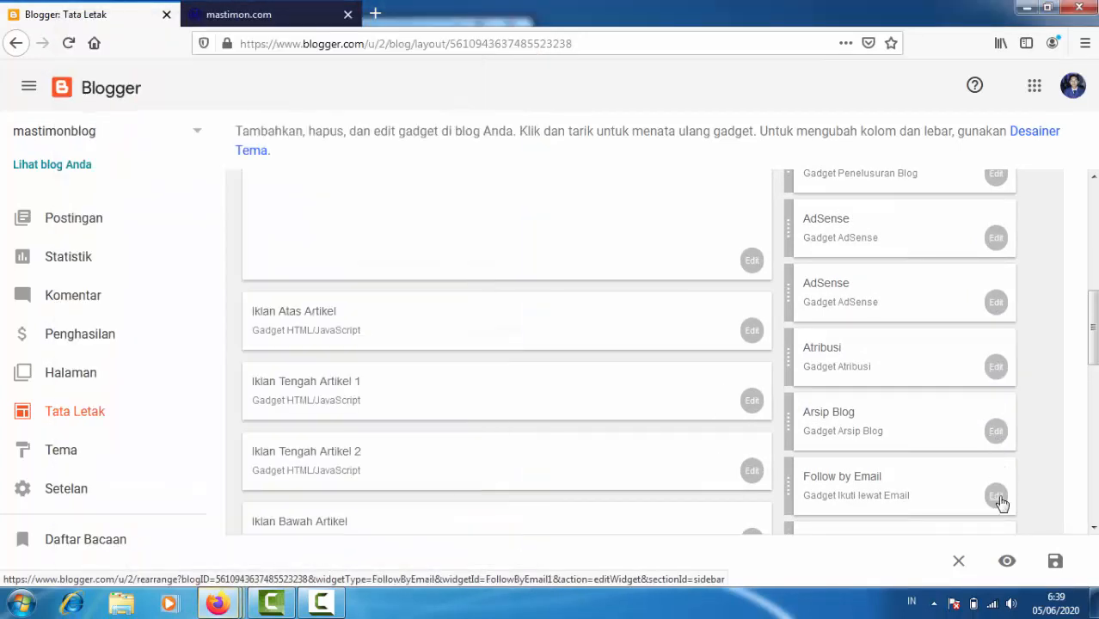
# Open the configuration of the Laporkan Penyalahgunaan, Halaman and Mengenai Saya gadgets in the sidebar
pyautogui.scroll(-3, 1048, 430)
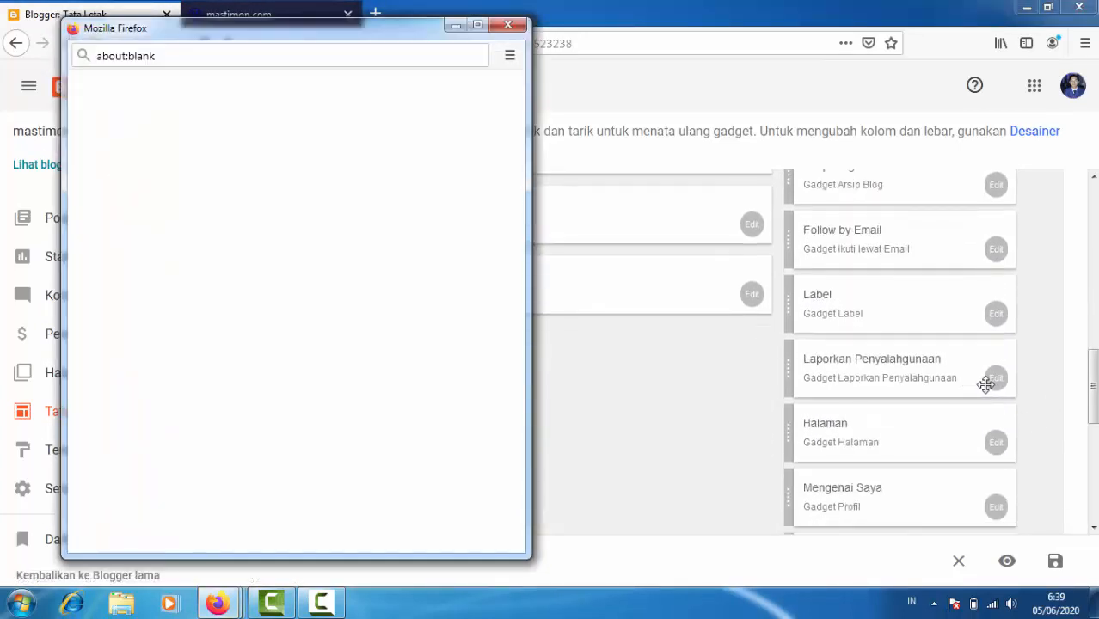
pyautogui.click(989, 382)
pyautogui.click(996, 442)
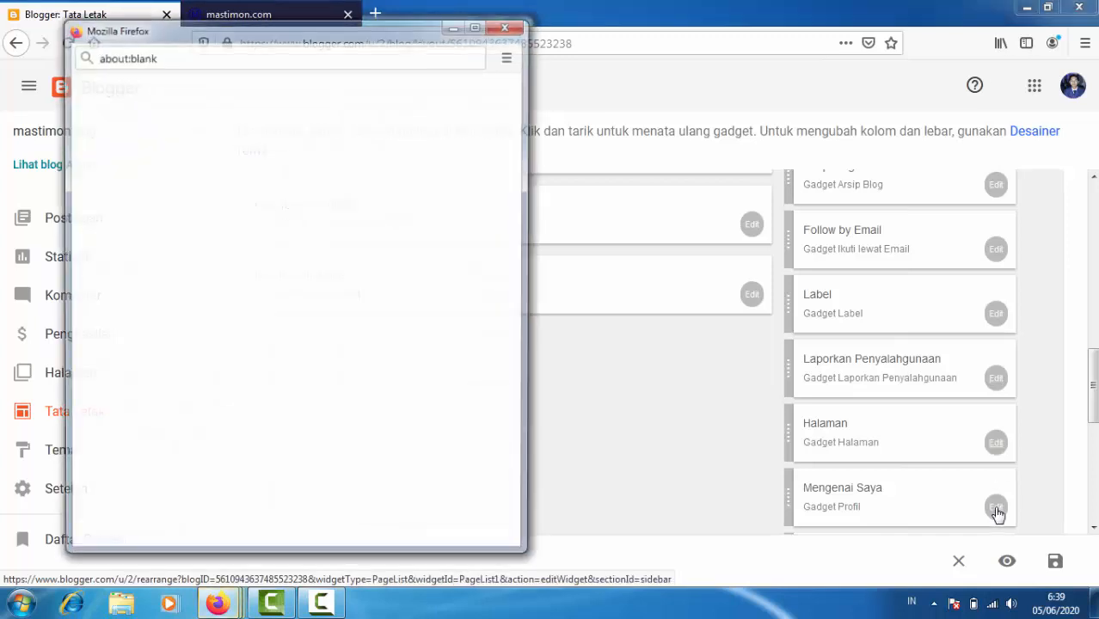
pyautogui.click(997, 514)
pyautogui.scroll(-3, 1046, 430)
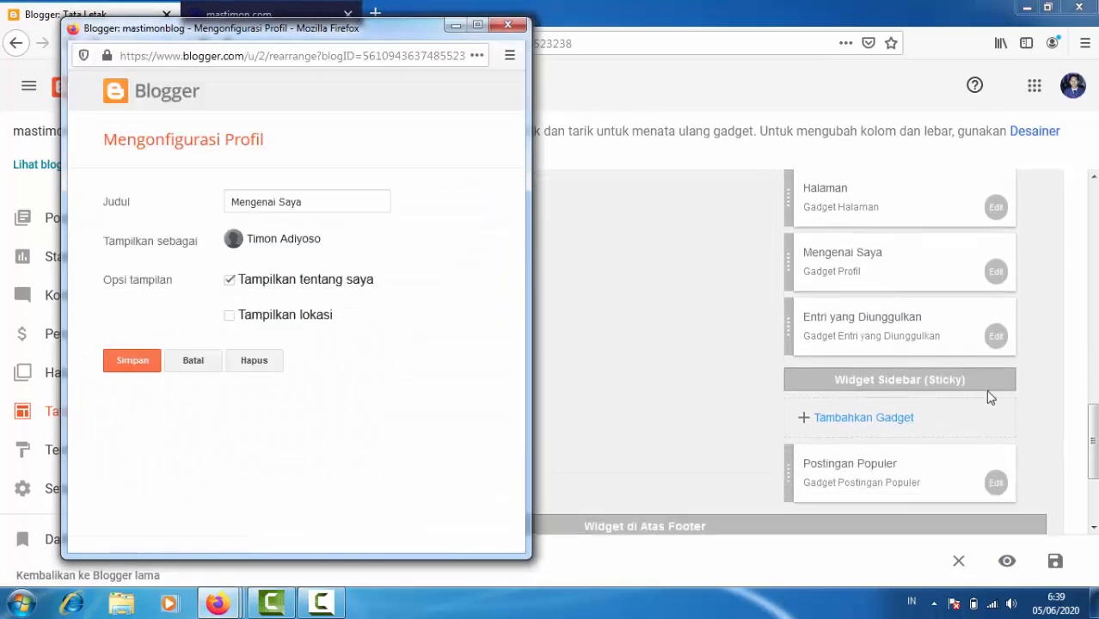
# Open the Entri yang Diunggulkan gadget's configuration and delete the gadget from the sidebar
pyautogui.click(995, 326)
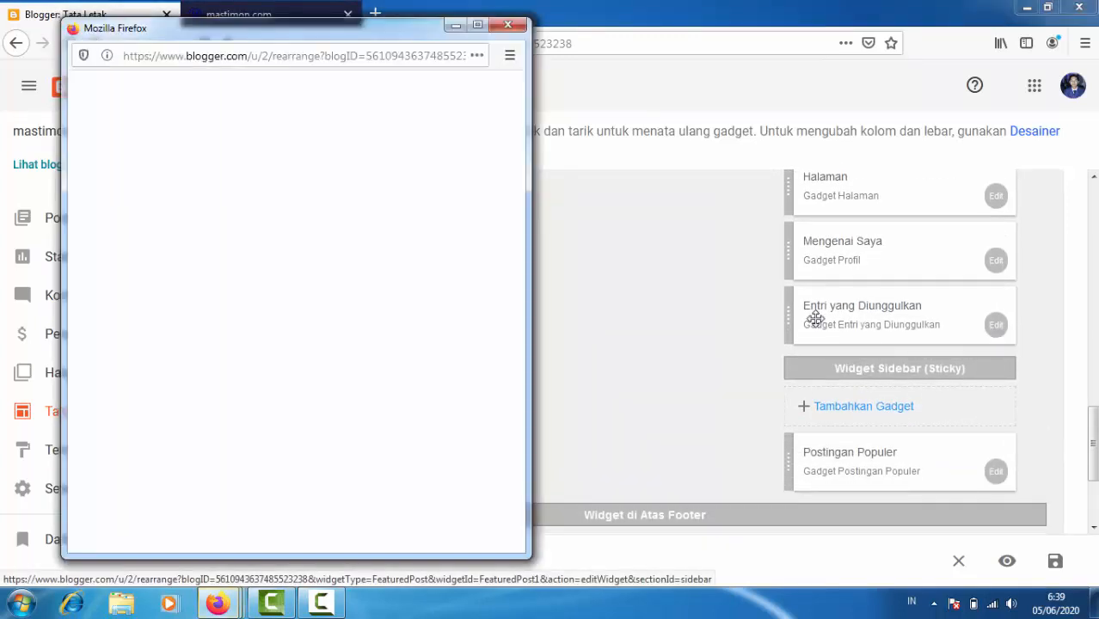
pyautogui.click(263, 422)
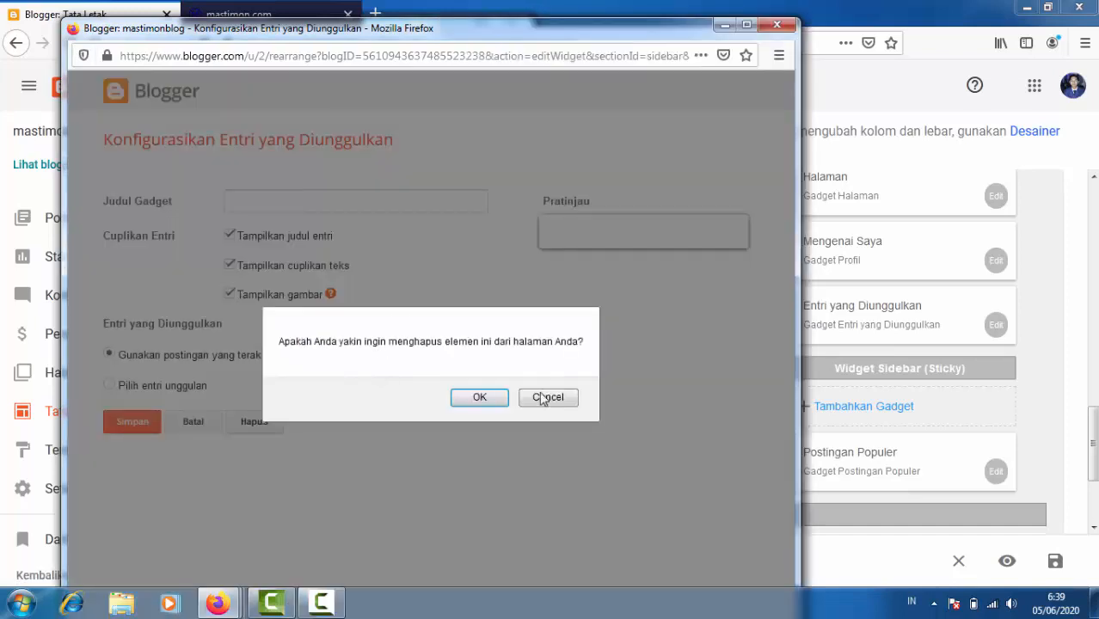
pyautogui.click(496, 405)
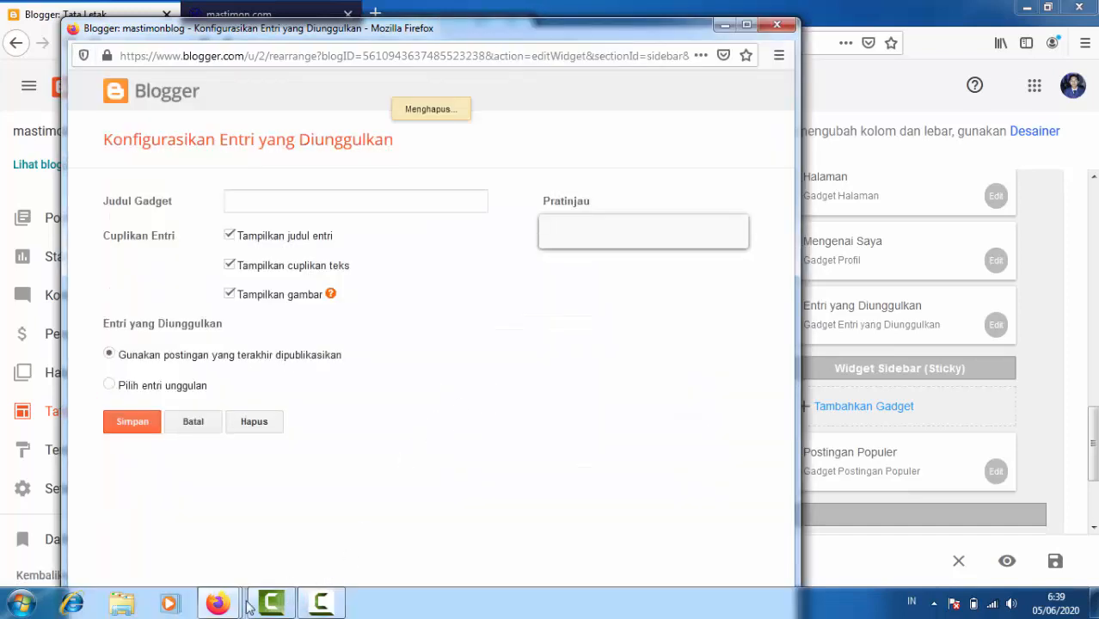
# Bring up an open AdSense configuration window and delete the first of the two AdSense gadgets
pyautogui.moveTo(237, 608)
pyautogui.click(290, 503)
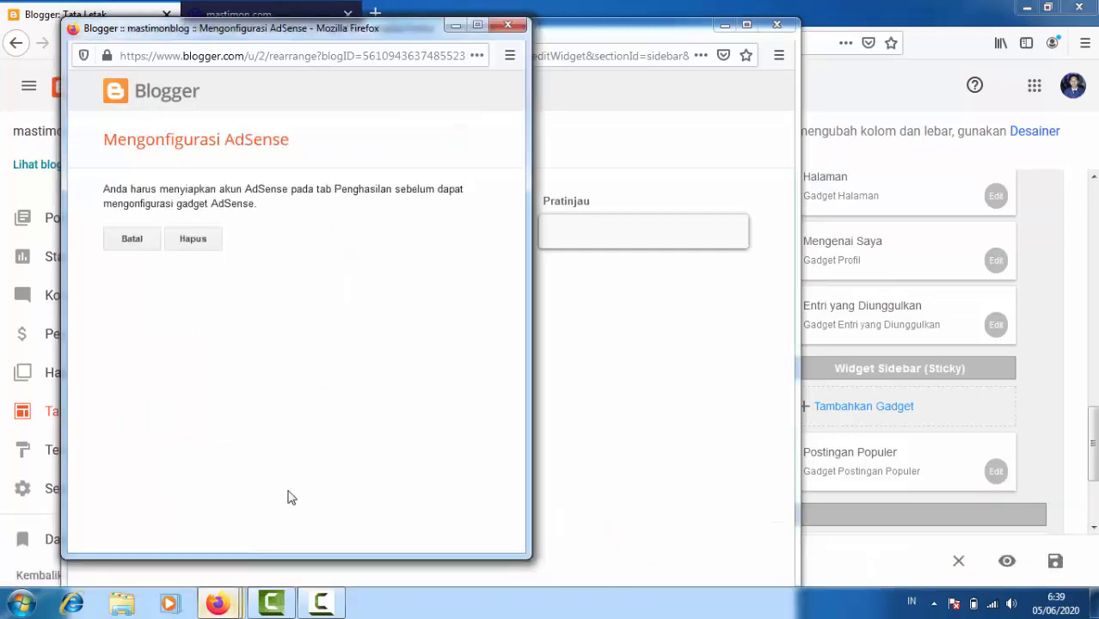
pyautogui.click(195, 240)
pyautogui.click(313, 284)
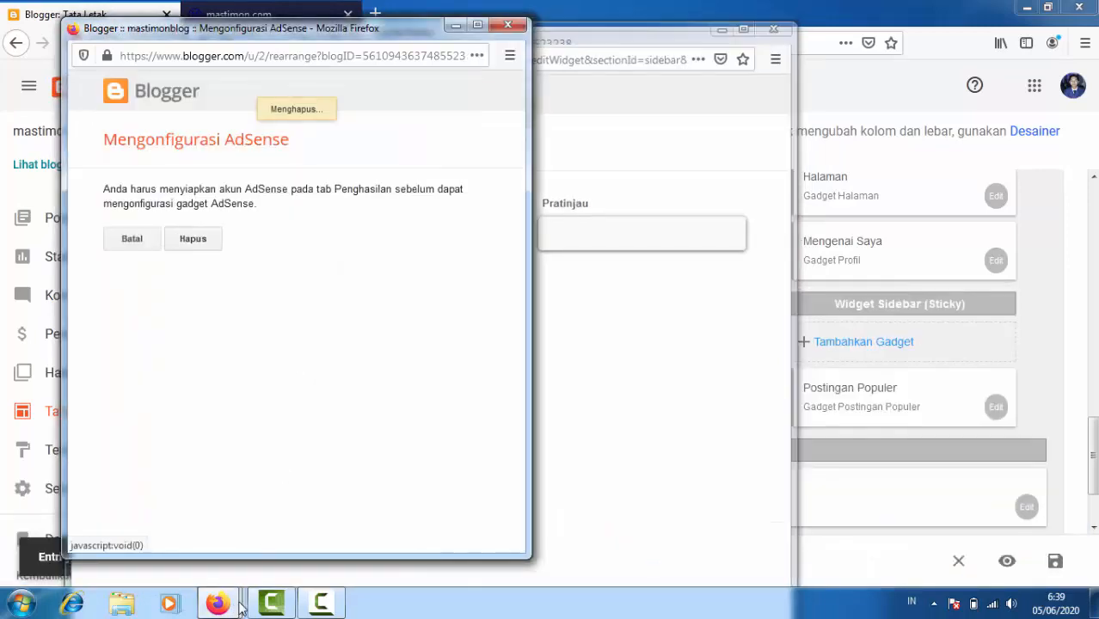
# Bring up the search box configuration window and delete the Cari Blog Ini gadget
pyautogui.moveTo(218, 604)
pyautogui.click(228, 525)
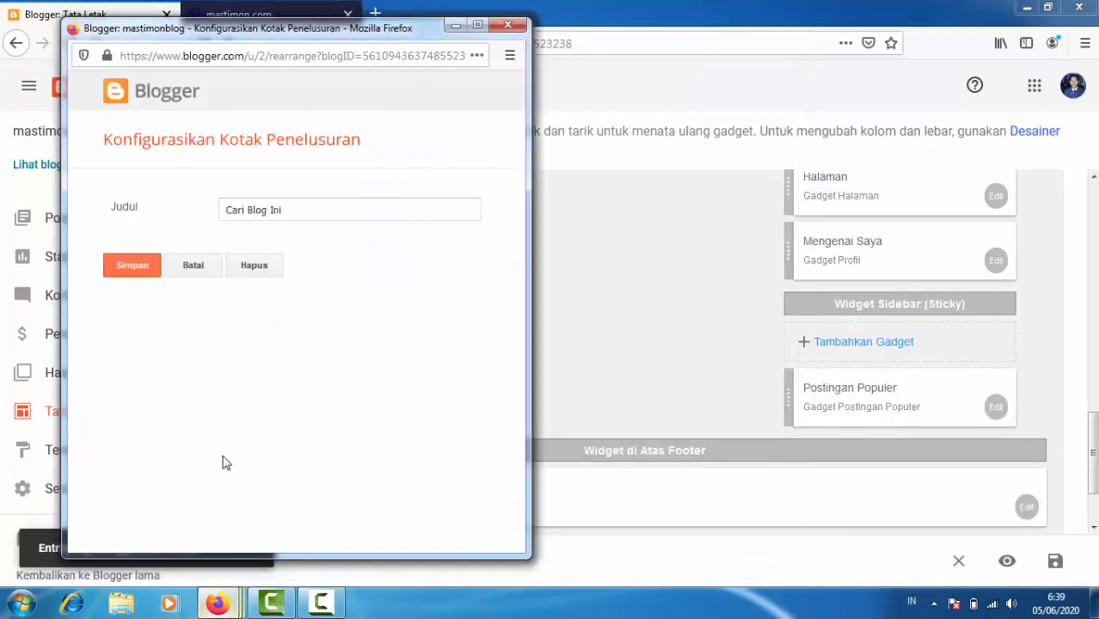
pyautogui.click(254, 265)
pyautogui.click(311, 283)
# Switch to the Atribusi configuration window and delete that gadget from the sidebar
pyautogui.moveTo(228, 606)
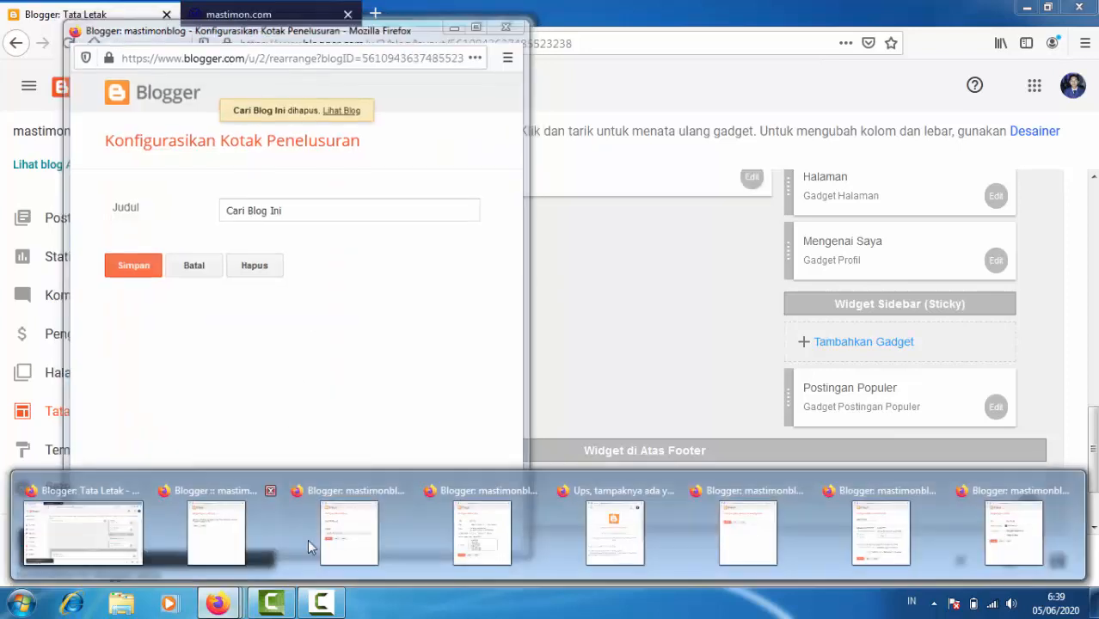
pyautogui.click(351, 533)
pyautogui.click(254, 342)
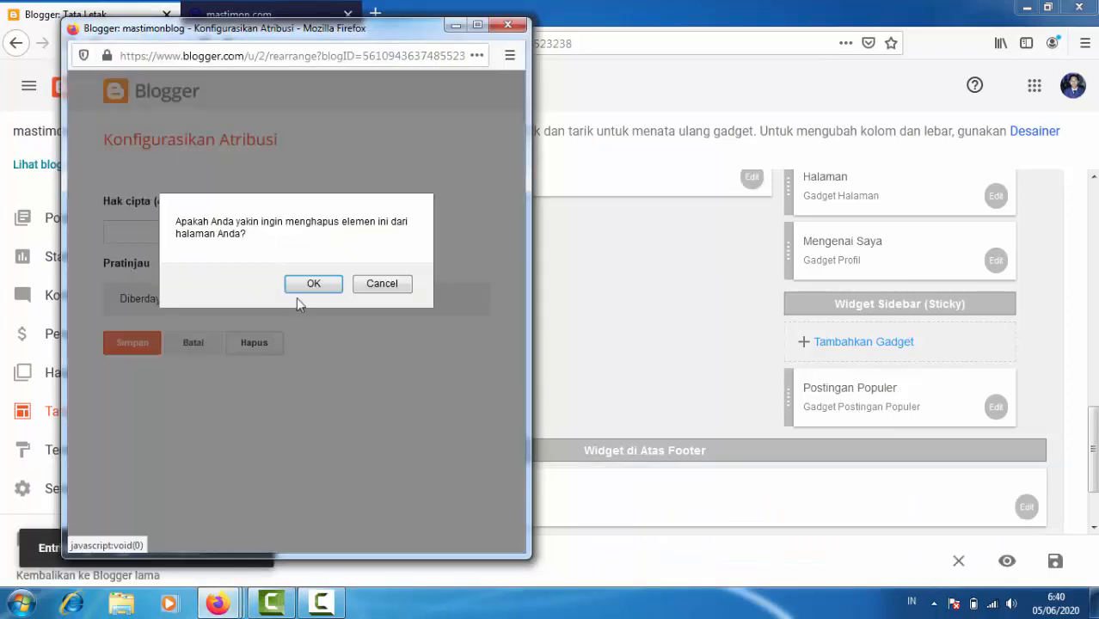
pyautogui.click(303, 283)
# Switch to the other AdSense configuration window and delete the remaining AdSense gadget
pyautogui.moveTo(235, 608)
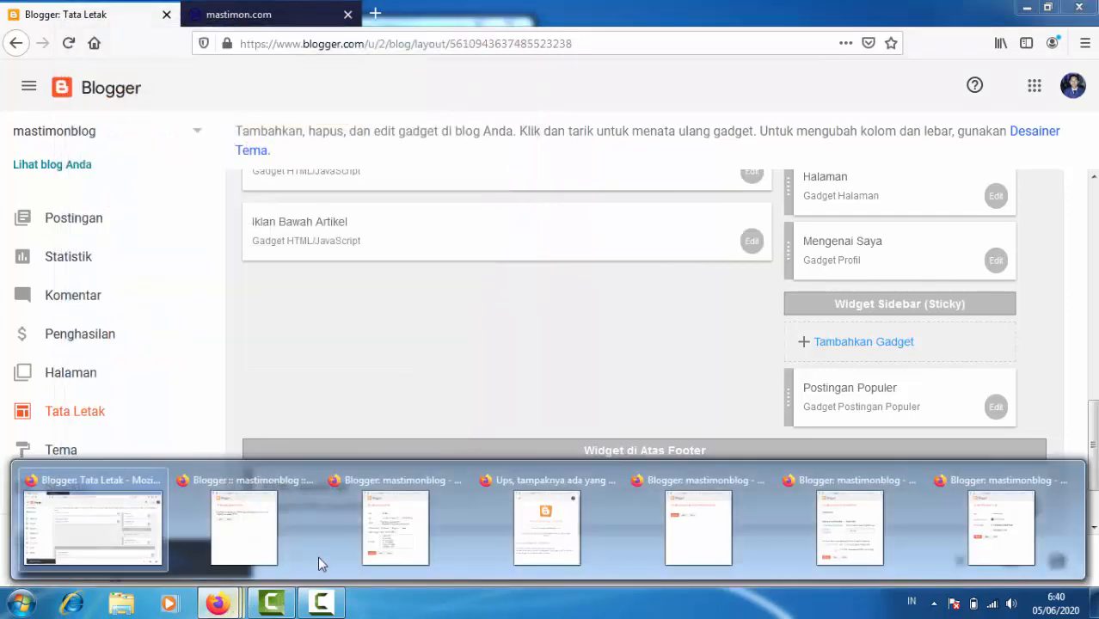
pyautogui.click(277, 535)
pyautogui.click(192, 246)
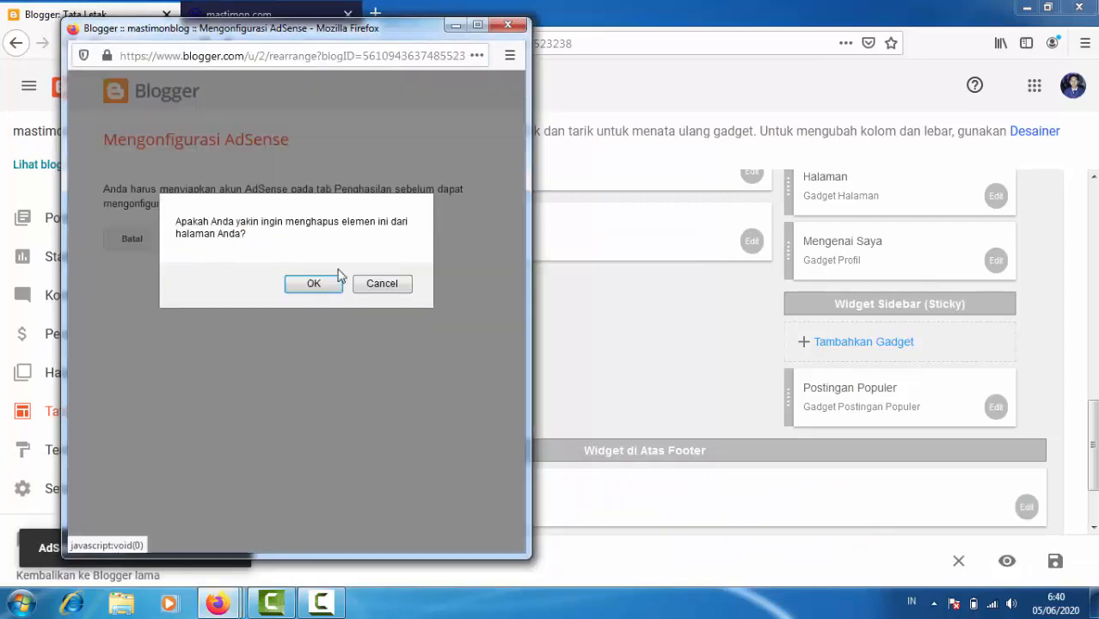
pyautogui.click(306, 287)
# Switch to the Konfigurasikan Arsip window and delete the Arsip Blog gadget from the sidebar
pyautogui.moveTo(231, 608)
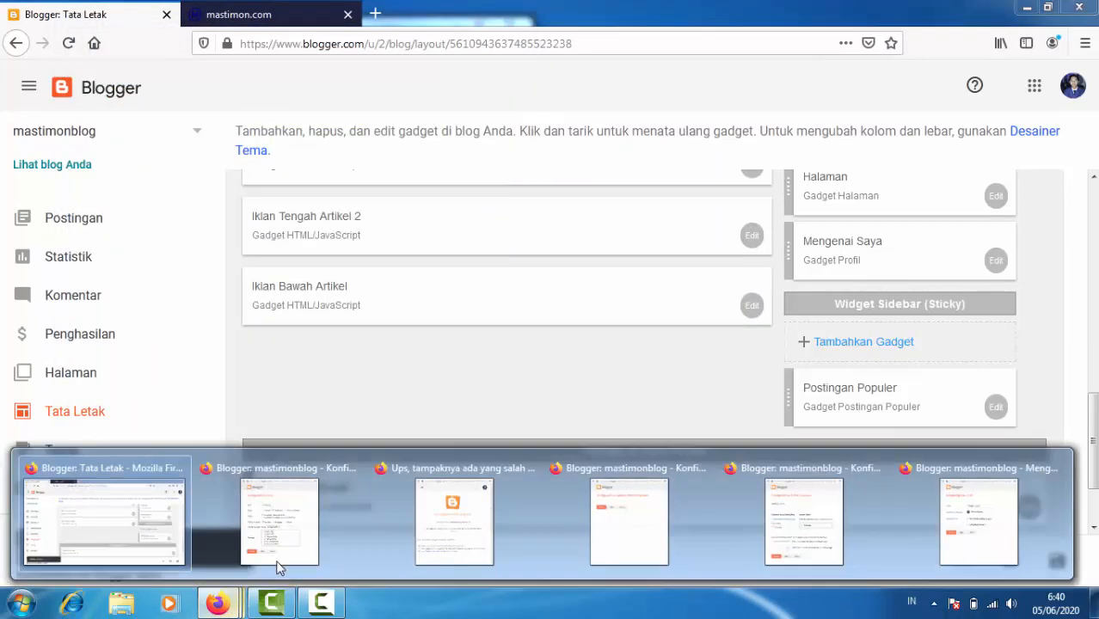
pyautogui.click(277, 554)
pyautogui.click(249, 475)
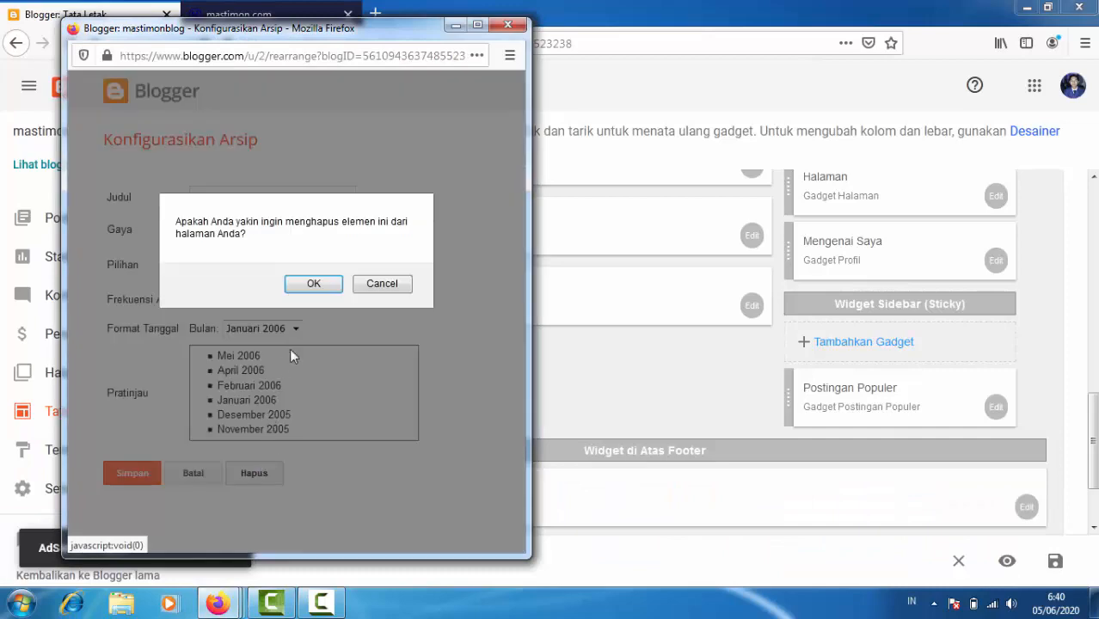
pyautogui.click(311, 284)
# Look through the error page among the open gadget windows and close that window
pyautogui.moveTo(215, 606)
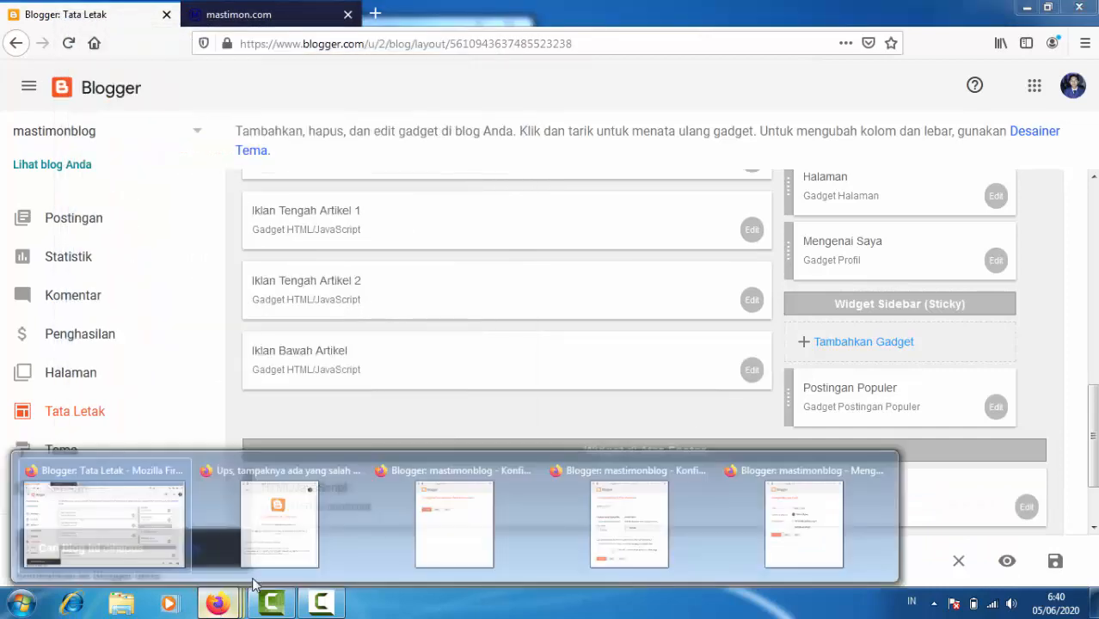
pyautogui.click(289, 538)
pyautogui.scroll(-3, 312, 412)
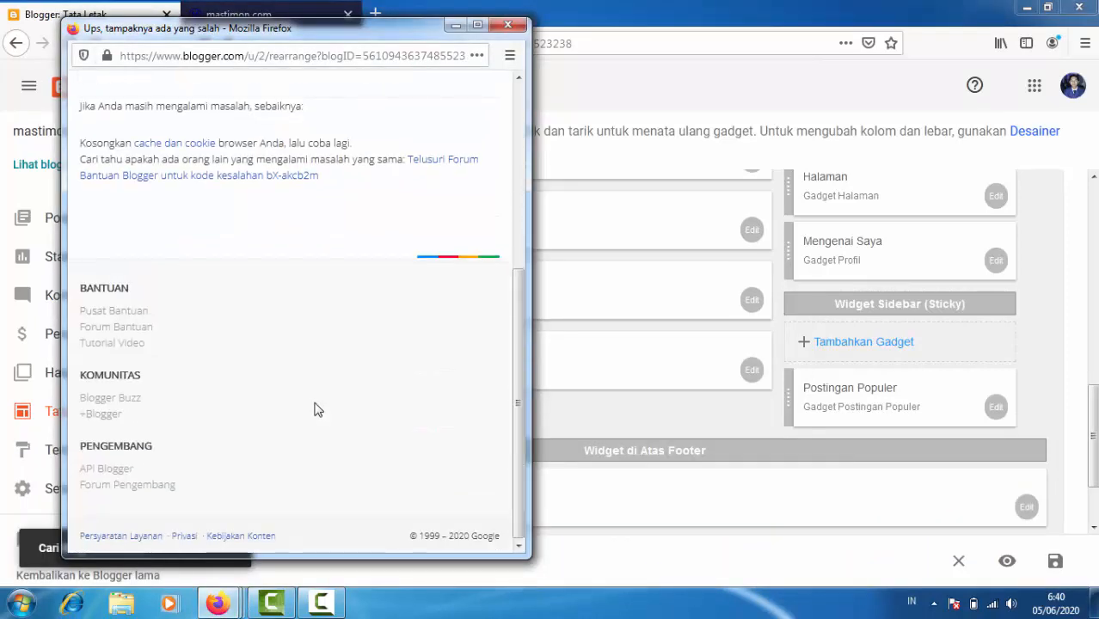
pyautogui.click(507, 25)
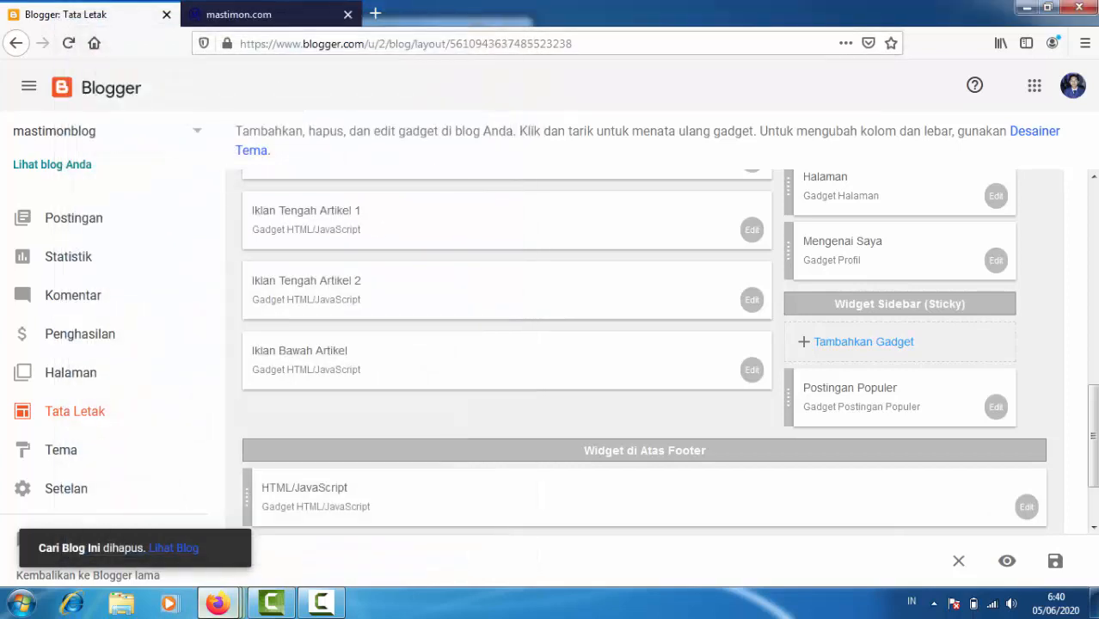
# Switch to the Laporan Penyalahgunaan configuration window and delete that gadget from the sidebar
pyautogui.moveTo(237, 607)
pyautogui.click(276, 542)
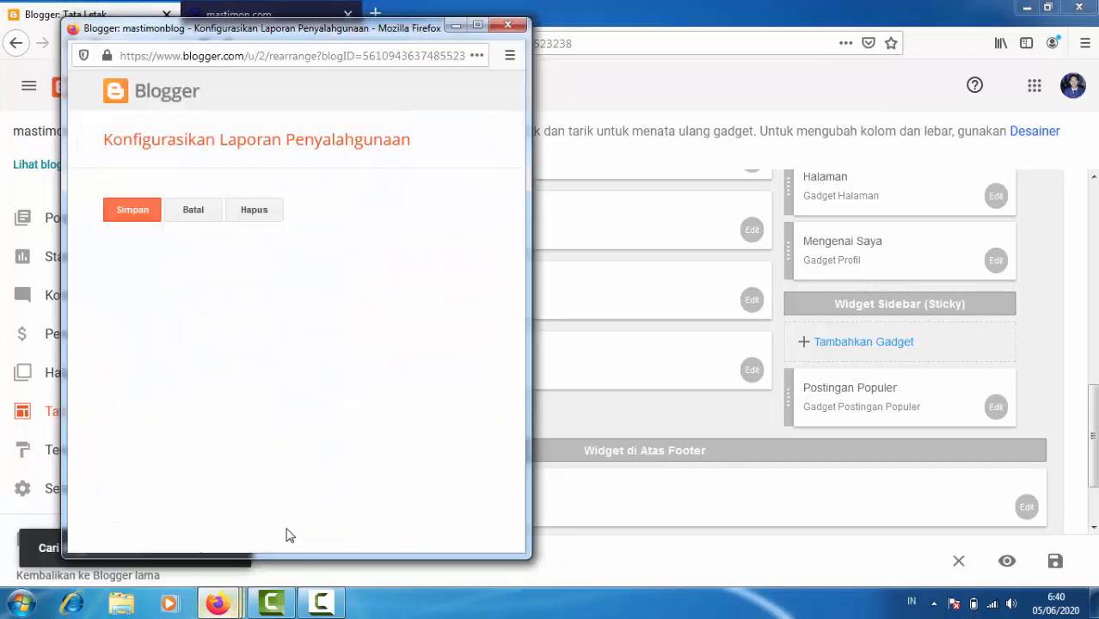
pyautogui.click(257, 212)
pyautogui.click(317, 284)
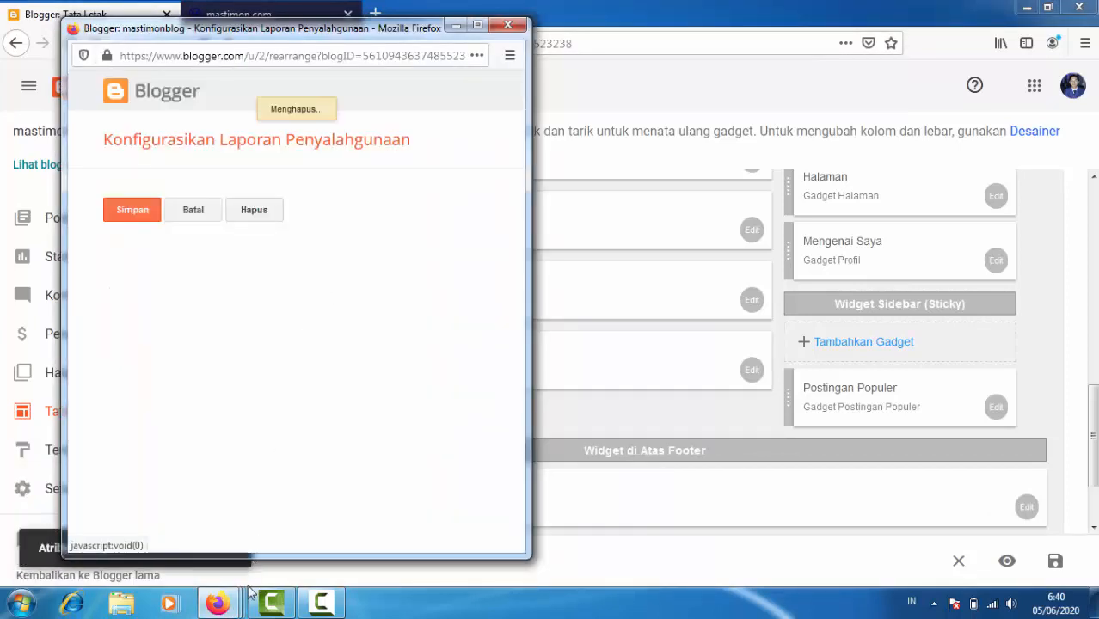
# Switch to the Konfigurasikan Daftar Halaman window and delete the Halaman gadget from the sidebar
pyautogui.moveTo(231, 607)
pyautogui.click(262, 525)
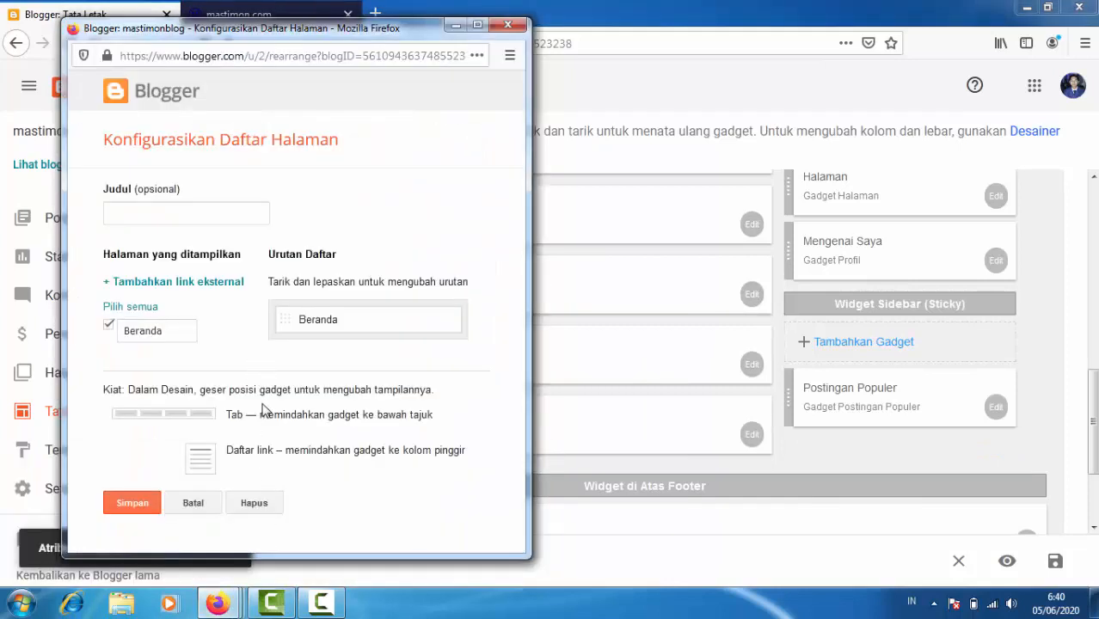
pyautogui.click(254, 506)
pyautogui.click(325, 284)
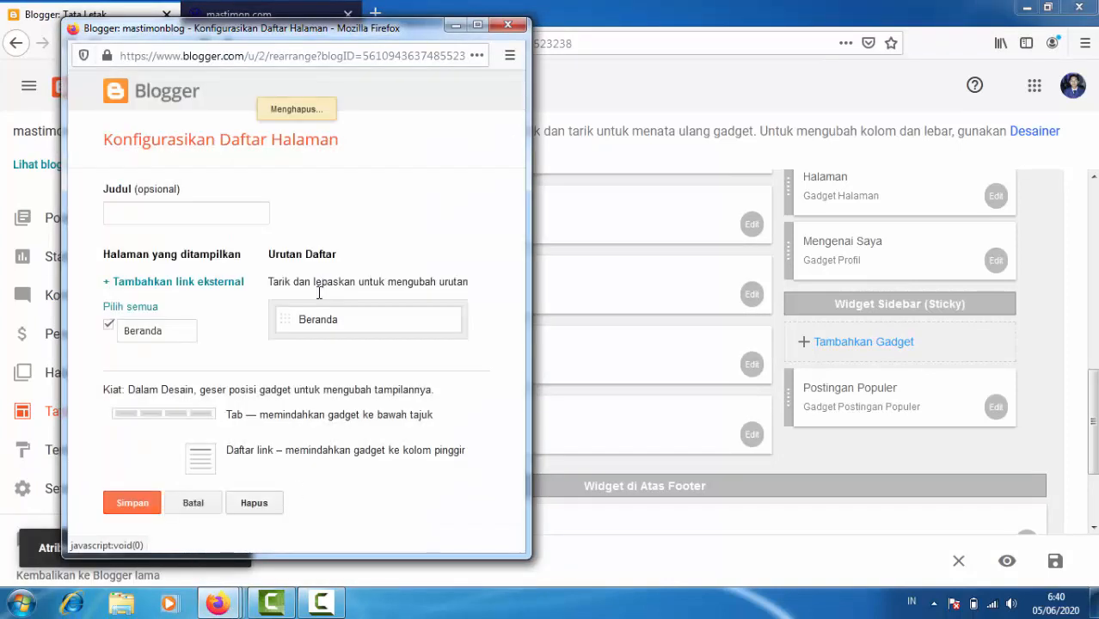
# Switch to the Mengonfigurasi Profil window and delete the Mengenai Saya gadget from the sidebar
pyautogui.moveTo(236, 606)
pyautogui.click(280, 544)
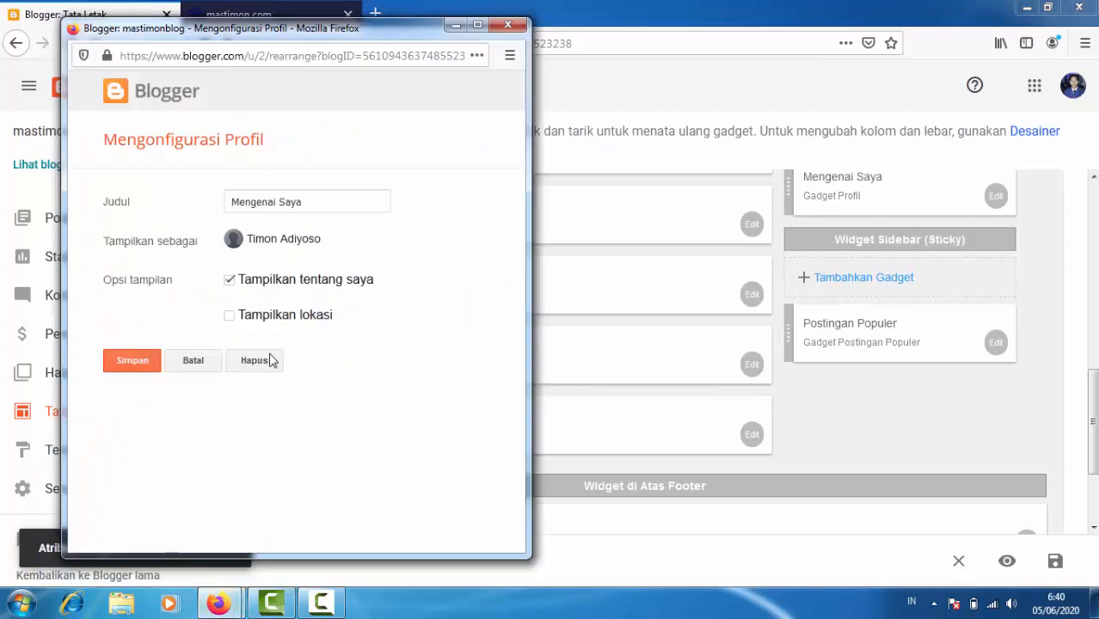
pyautogui.click(254, 363)
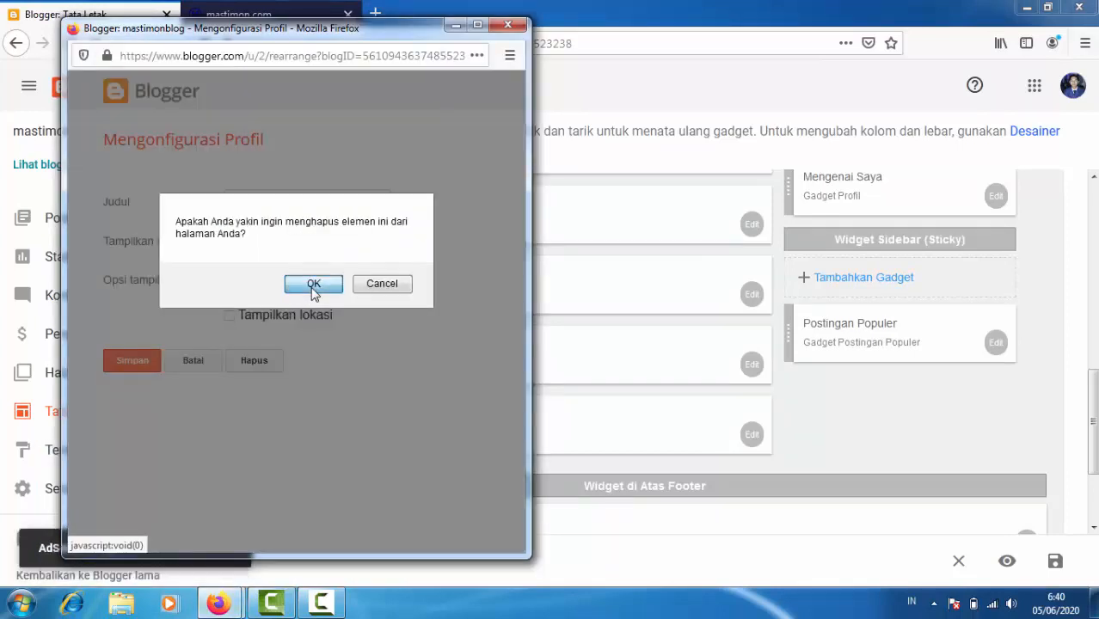
pyautogui.click(314, 283)
# Open the configuration of the Follow by Email and Label gadgets and delete the Label gadget
pyautogui.scroll(4, 1074, 347)
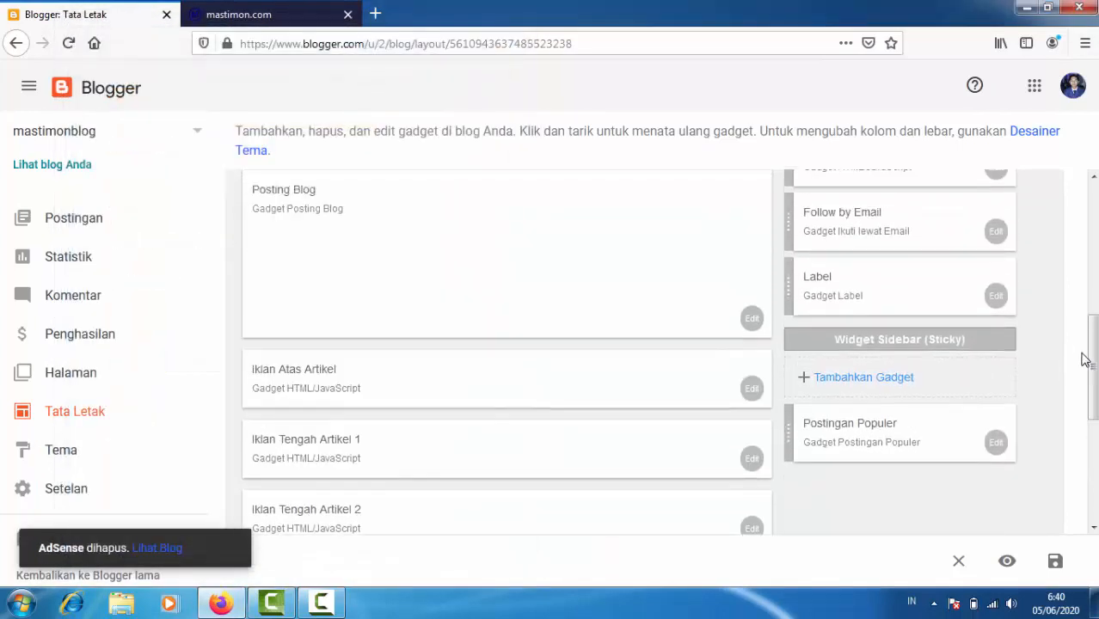
pyautogui.click(997, 315)
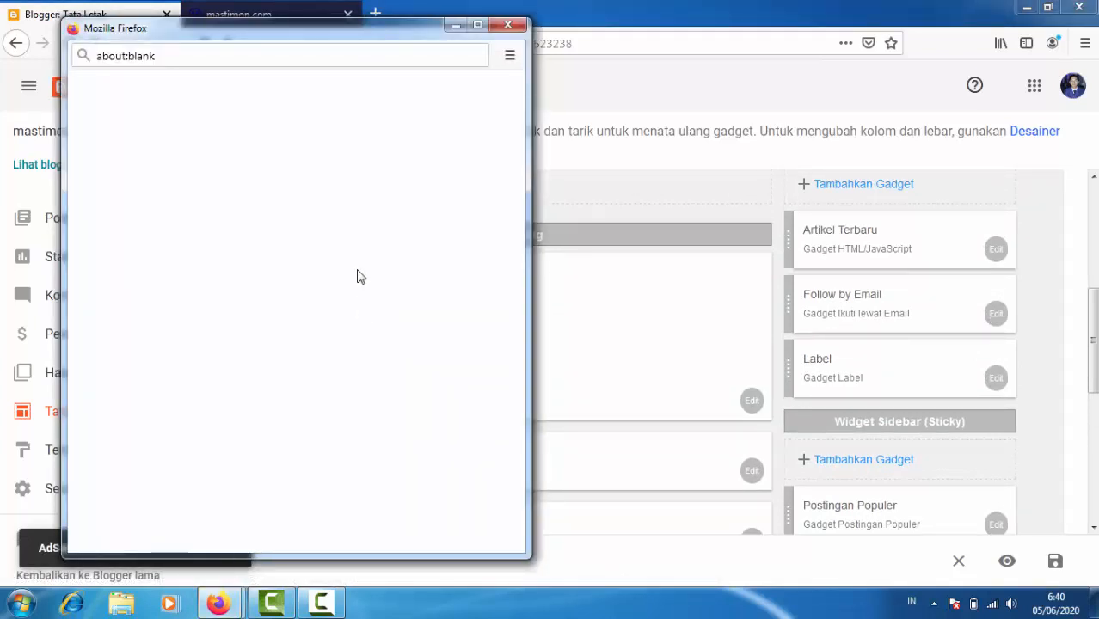
pyautogui.click(998, 382)
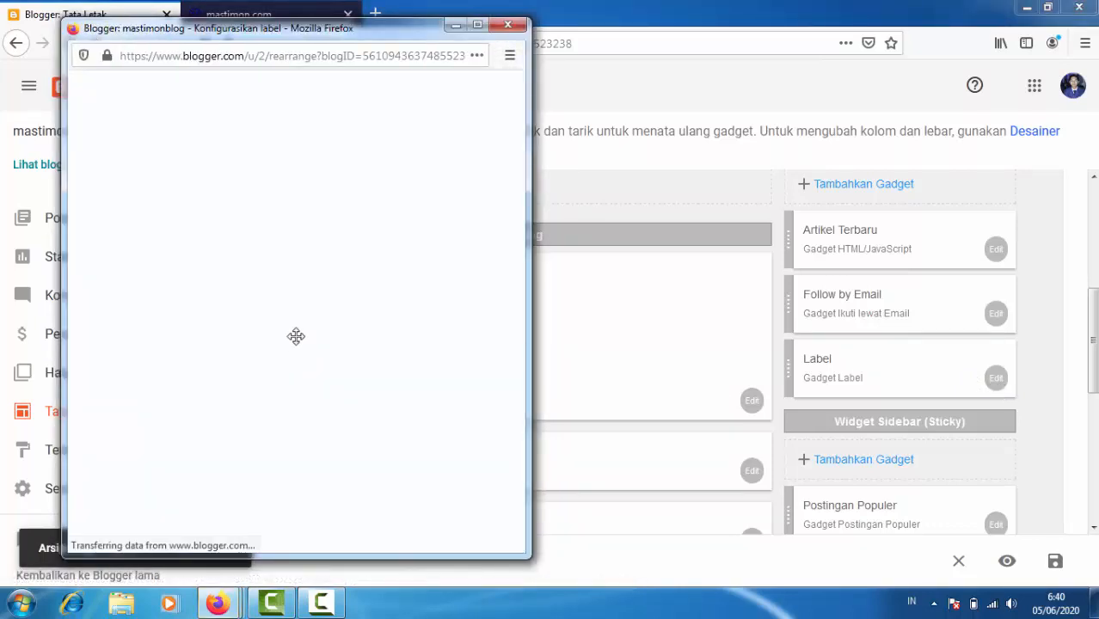
pyautogui.click(252, 359)
pyautogui.click(313, 284)
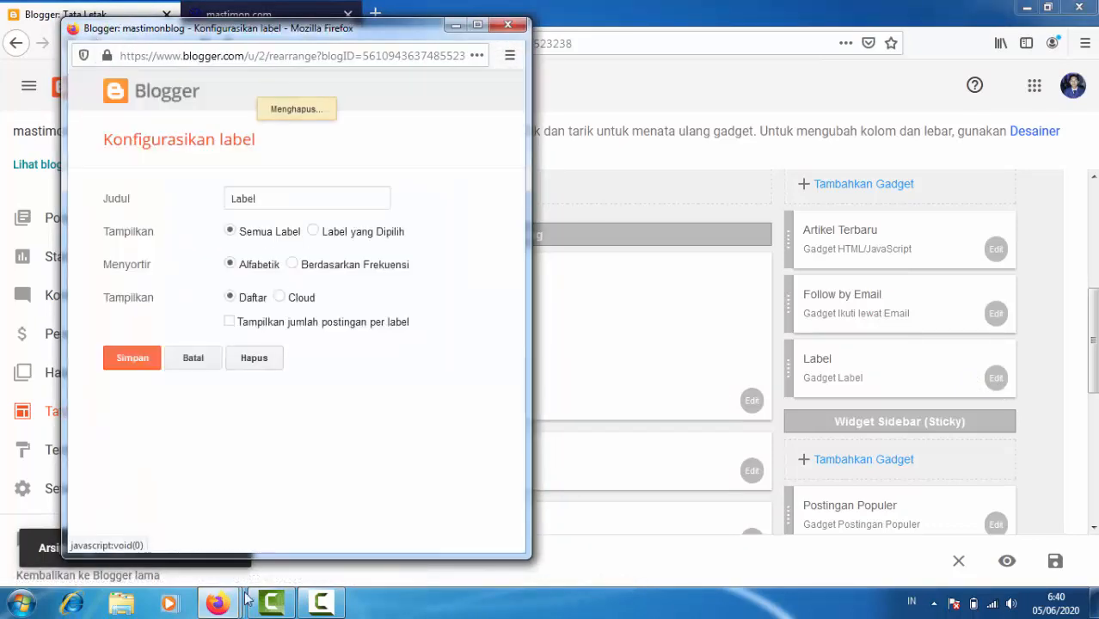
# Check the remaining gadget configuration windows and close the error page opened for Follow by Email
pyautogui.moveTo(218, 604)
pyautogui.click(276, 541)
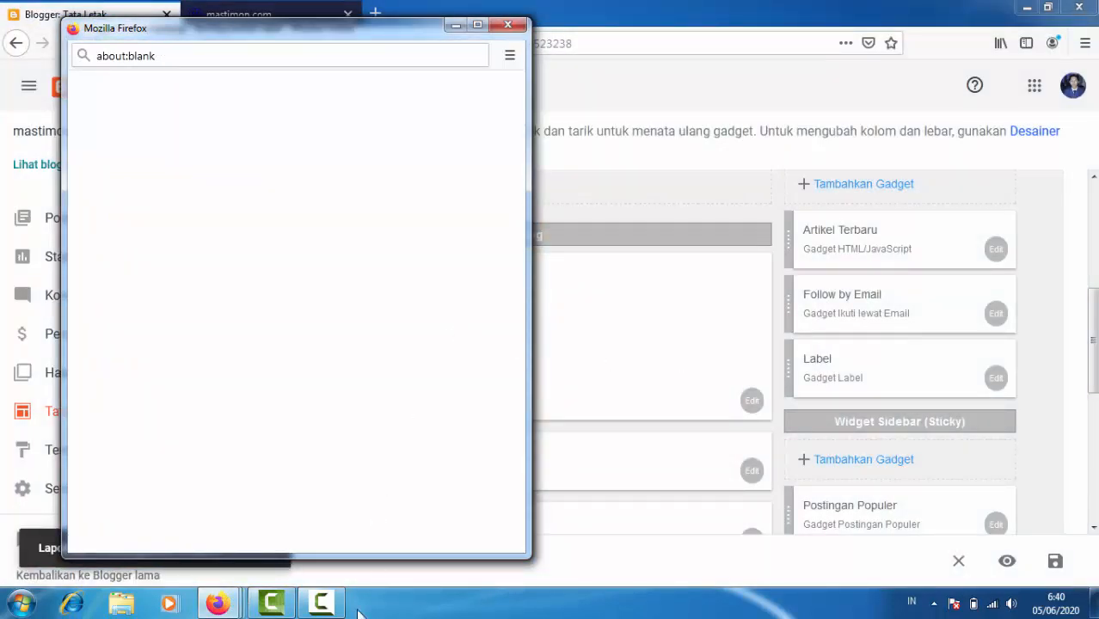
pyautogui.moveTo(218, 604)
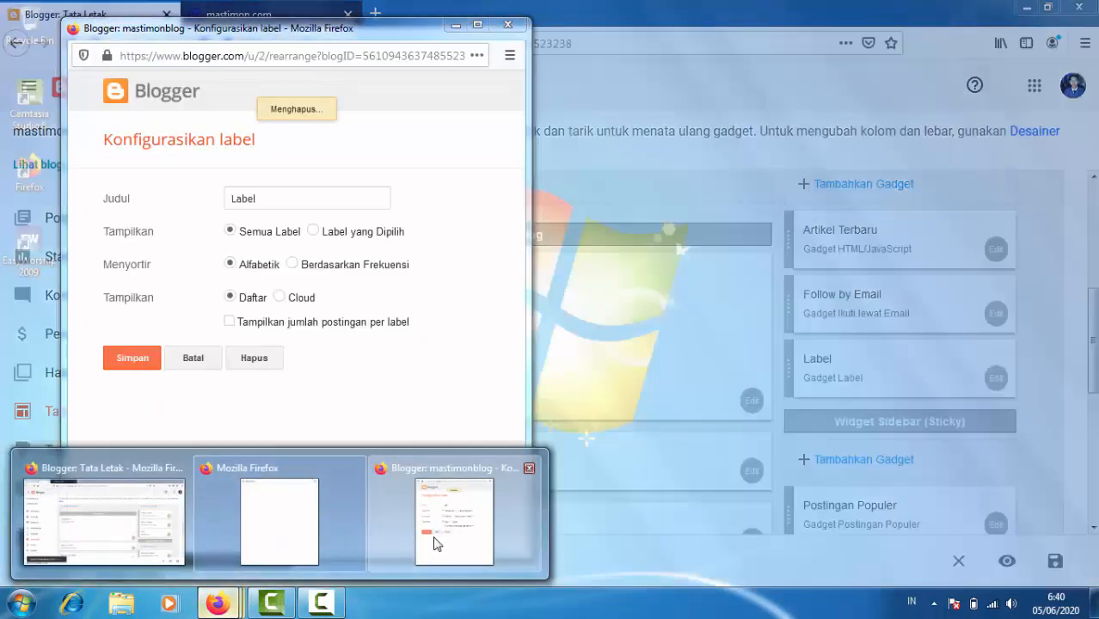
pyautogui.click(404, 508)
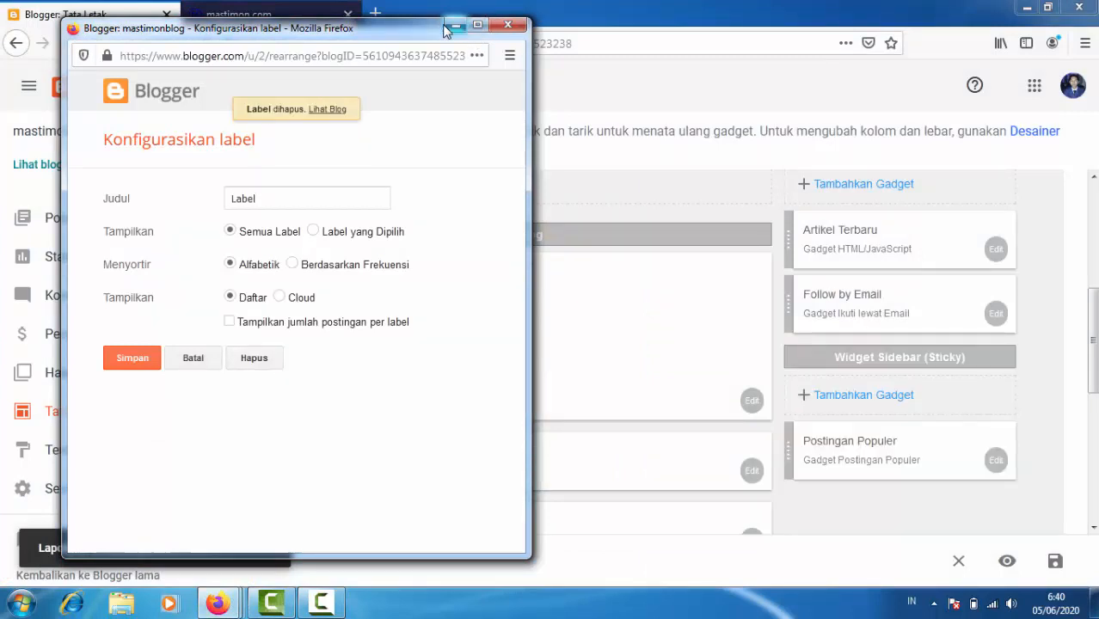
pyautogui.scroll(-5, 356, 302)
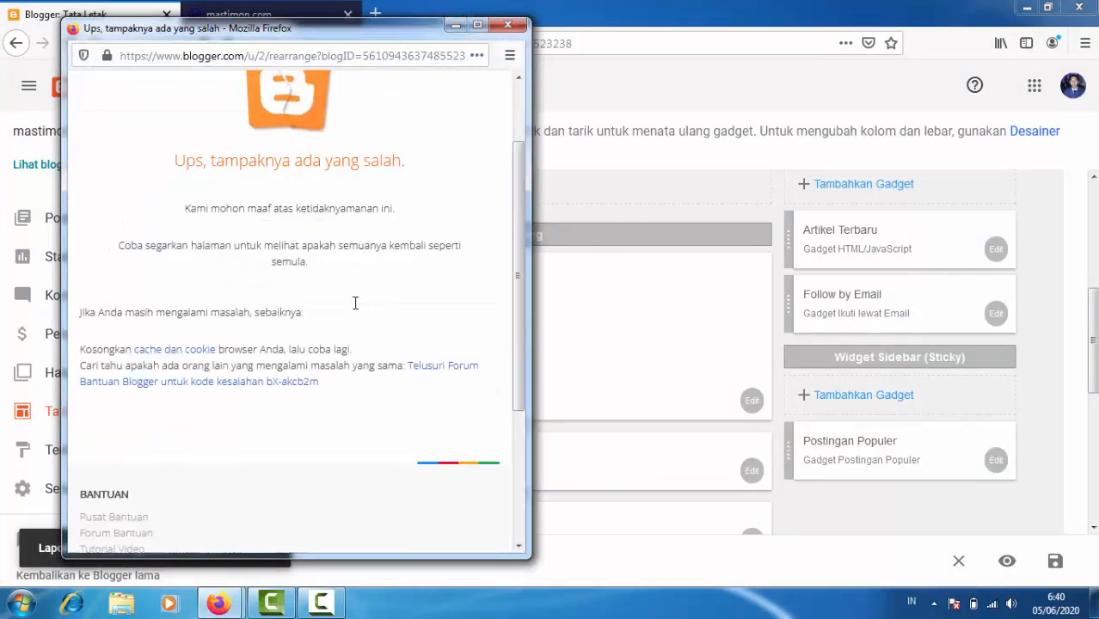
pyautogui.click(508, 25)
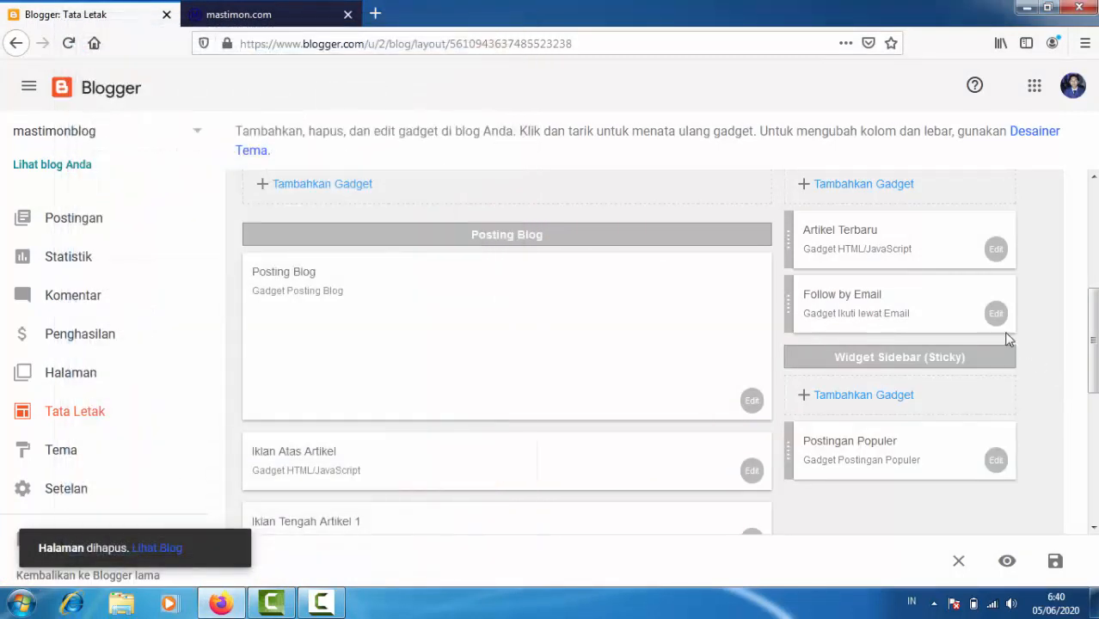
# Reopen the Follow by Email gadget's configuration and delete the gadget from the sidebar
pyautogui.click(997, 314)
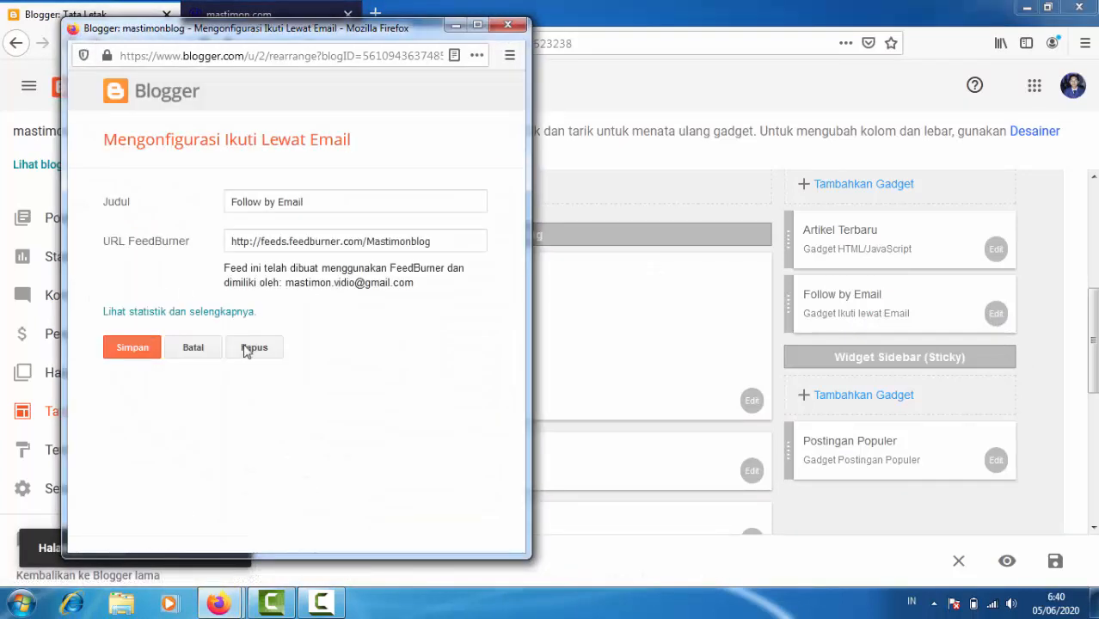
pyautogui.click(251, 347)
pyautogui.click(303, 289)
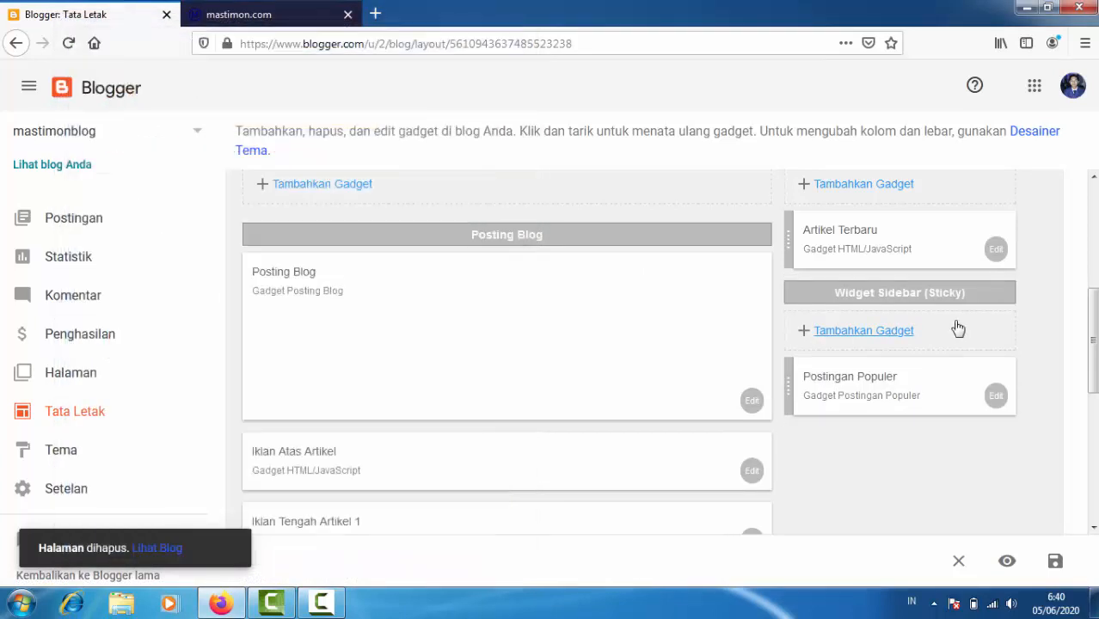
# Look over the cleaned-up gadget layout and open the blog's Setelan page
pyautogui.moveTo(1092, 333); pyautogui.dragTo(1092, 230)
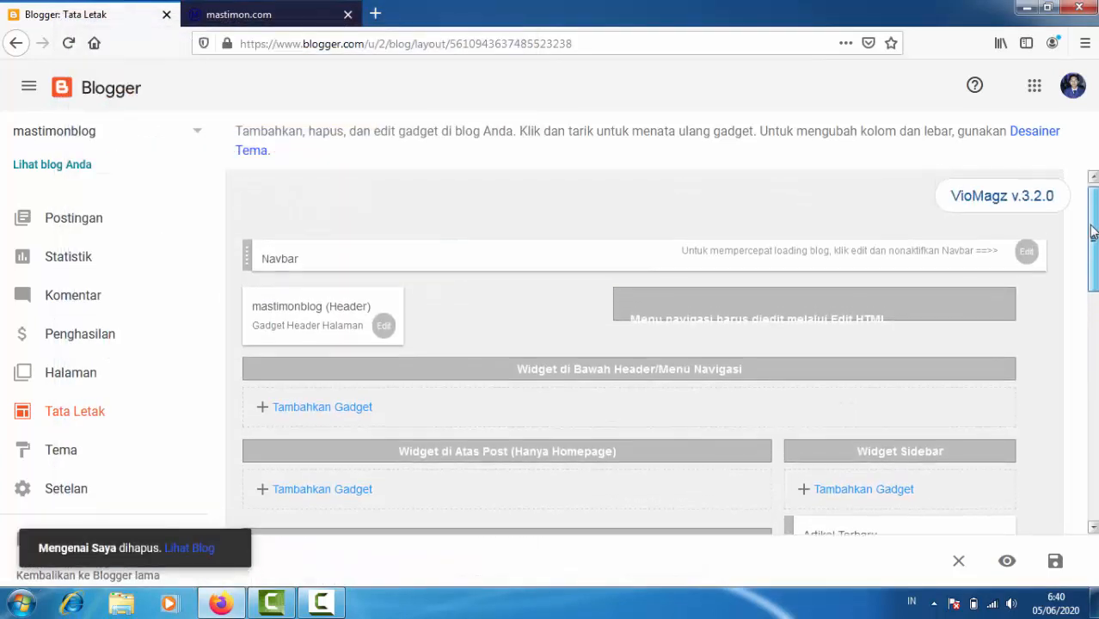
pyautogui.scroll(-5, 857, 327)
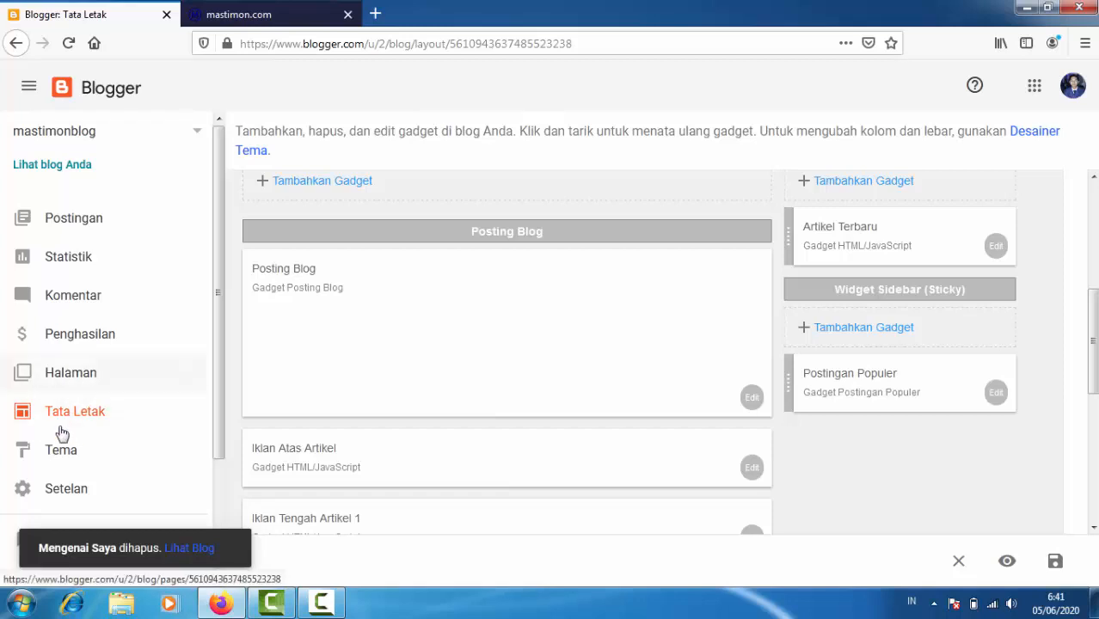
pyautogui.scroll(-2, 78, 430)
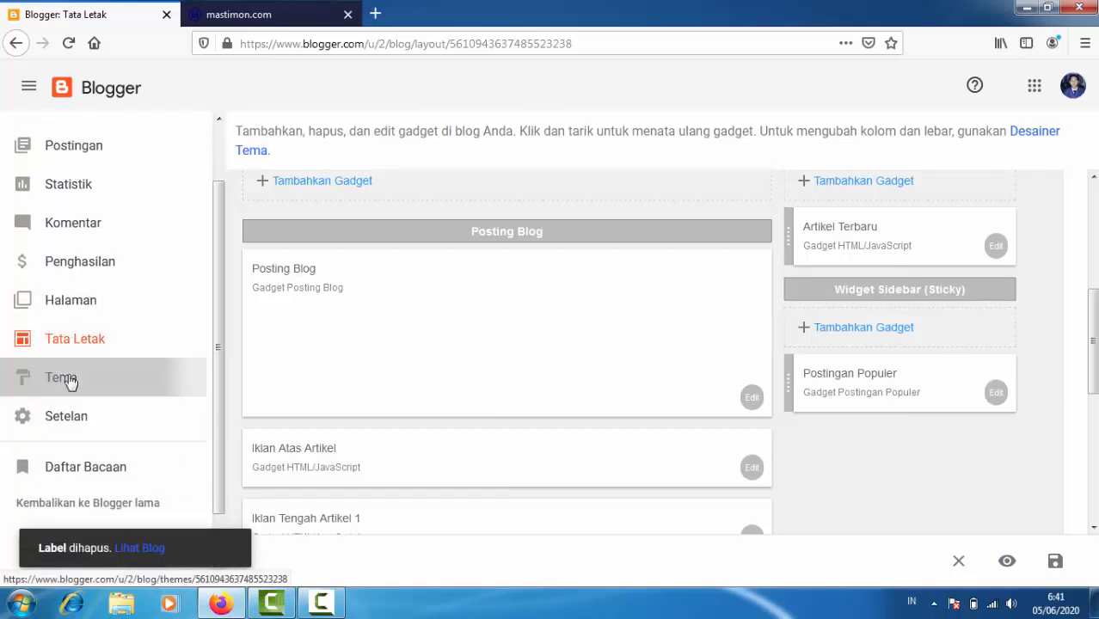
pyautogui.click(70, 380)
pyautogui.scroll(-2, 76, 422)
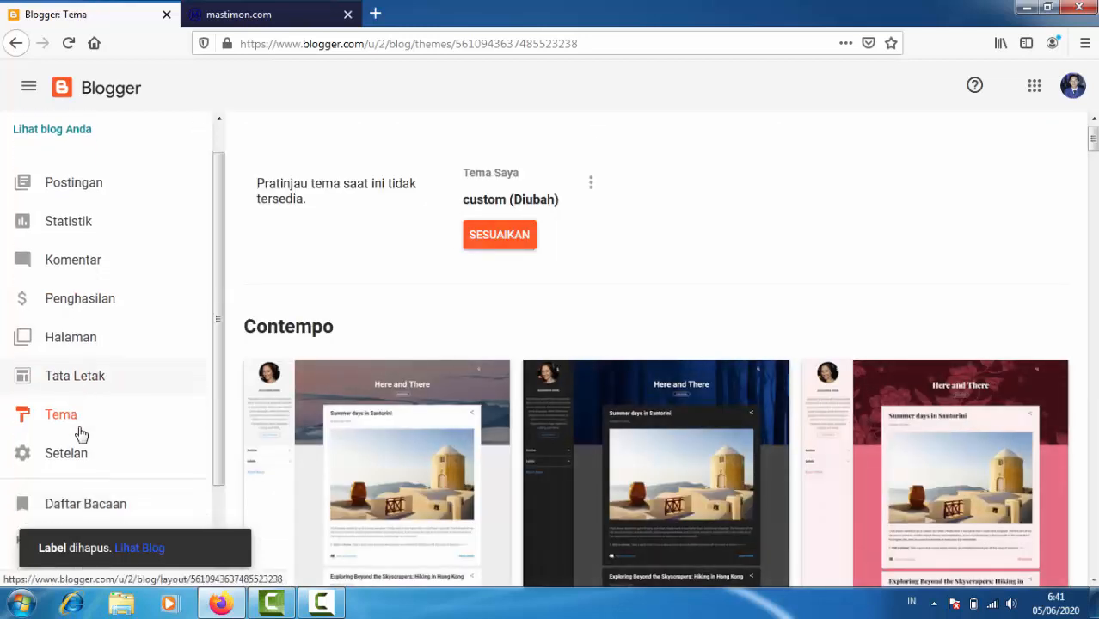
pyautogui.click(69, 420)
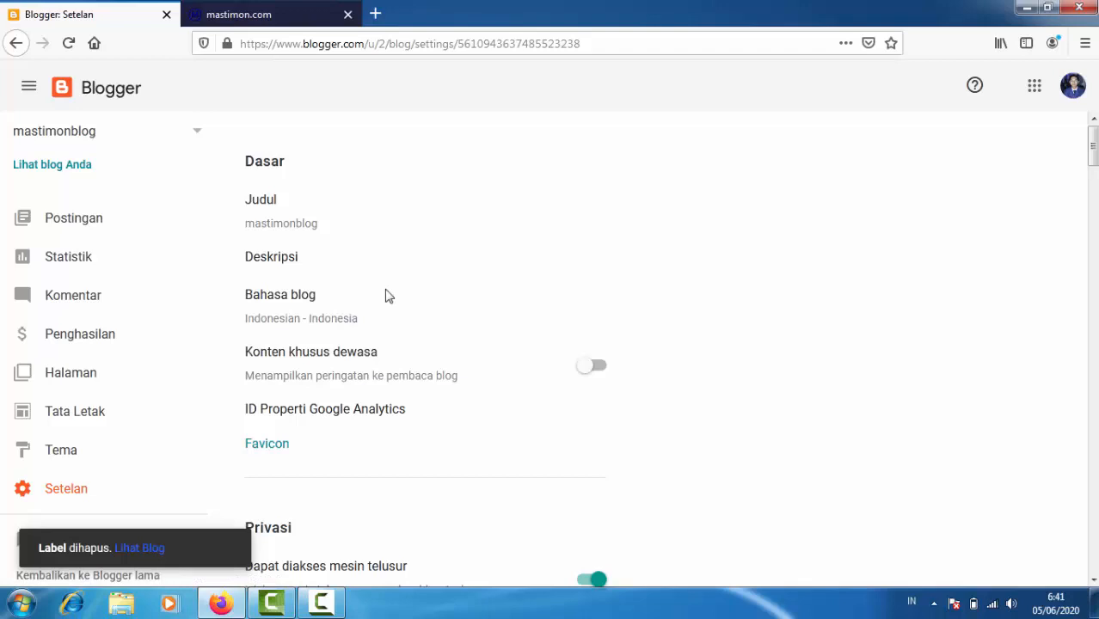
# Set the blog description to "Blig informasi terbaru" in the basic settings and save it
pyautogui.scroll(-5, 327, 339)
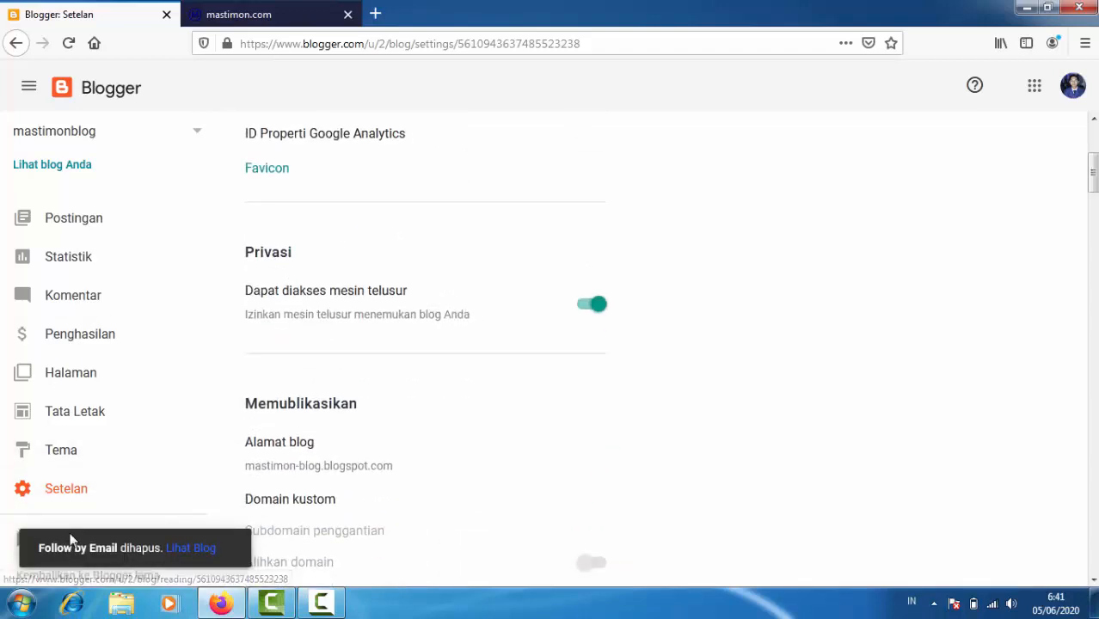
pyautogui.scroll(5, 453, 298)
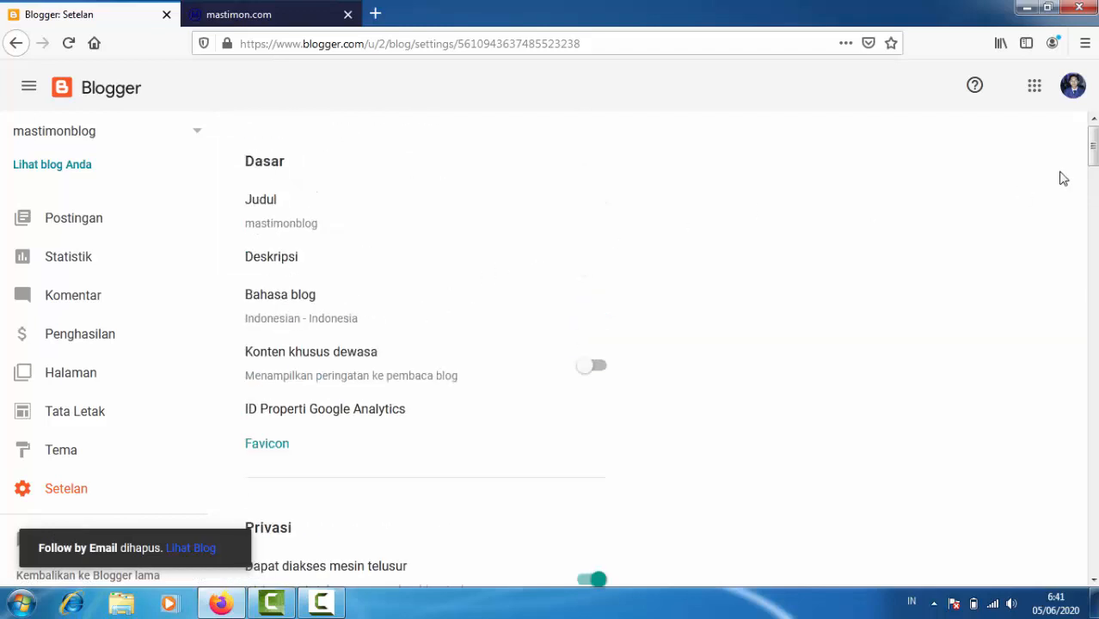
pyautogui.moveTo(1095, 152)
pyautogui.mouseDown()
pyautogui.moveTo(1093, 550)
pyautogui.moveTo(1095, 142)
pyautogui.mouseUp()
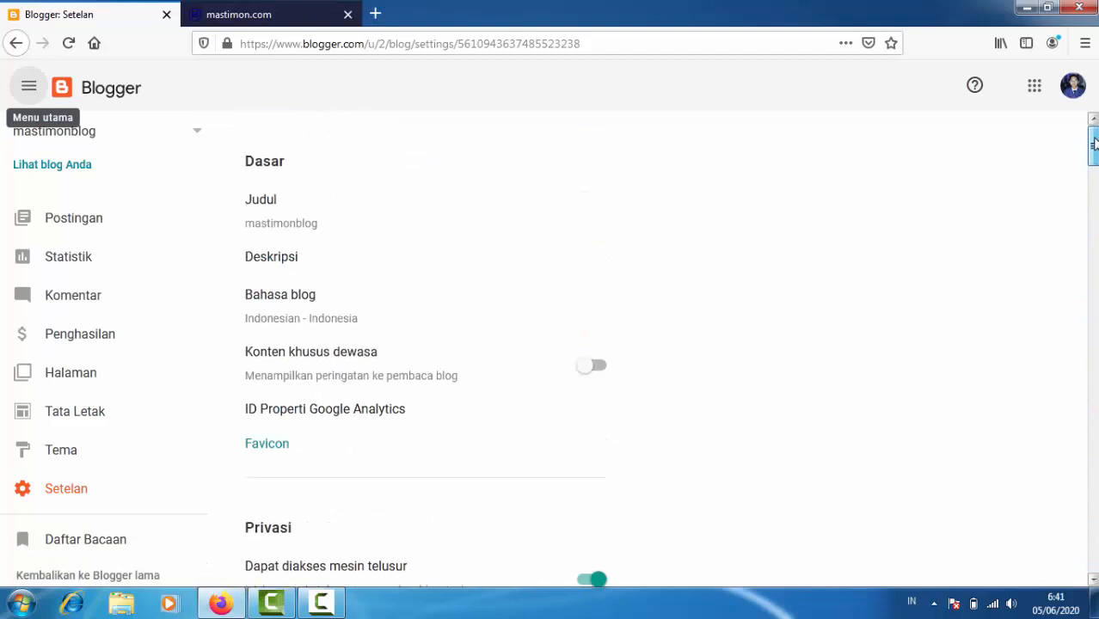
pyautogui.click(271, 261)
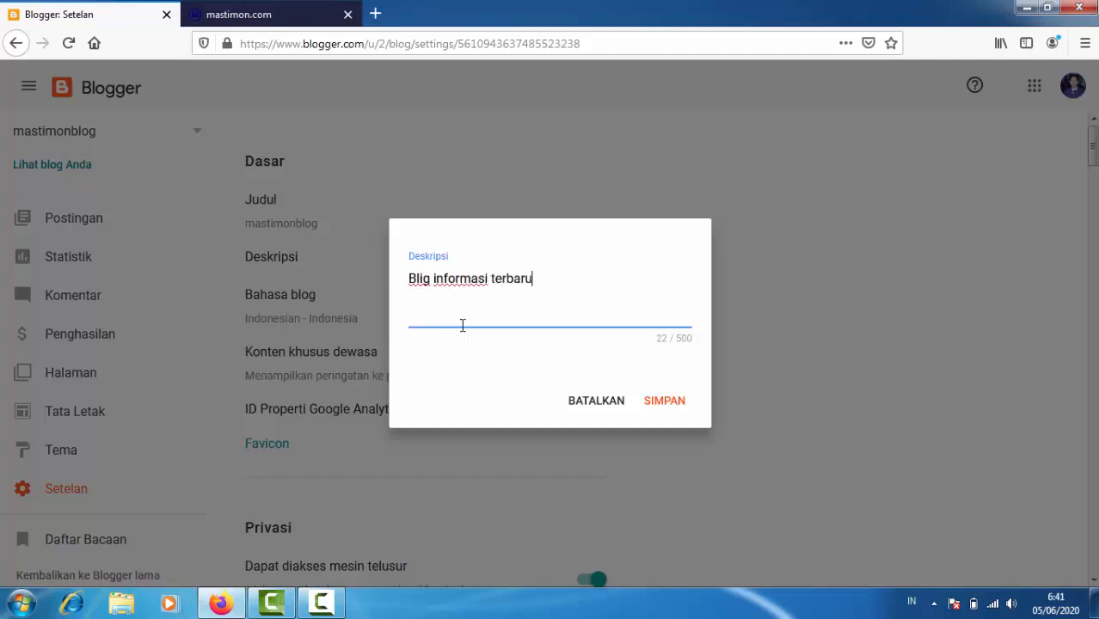
pyautogui.click(668, 412)
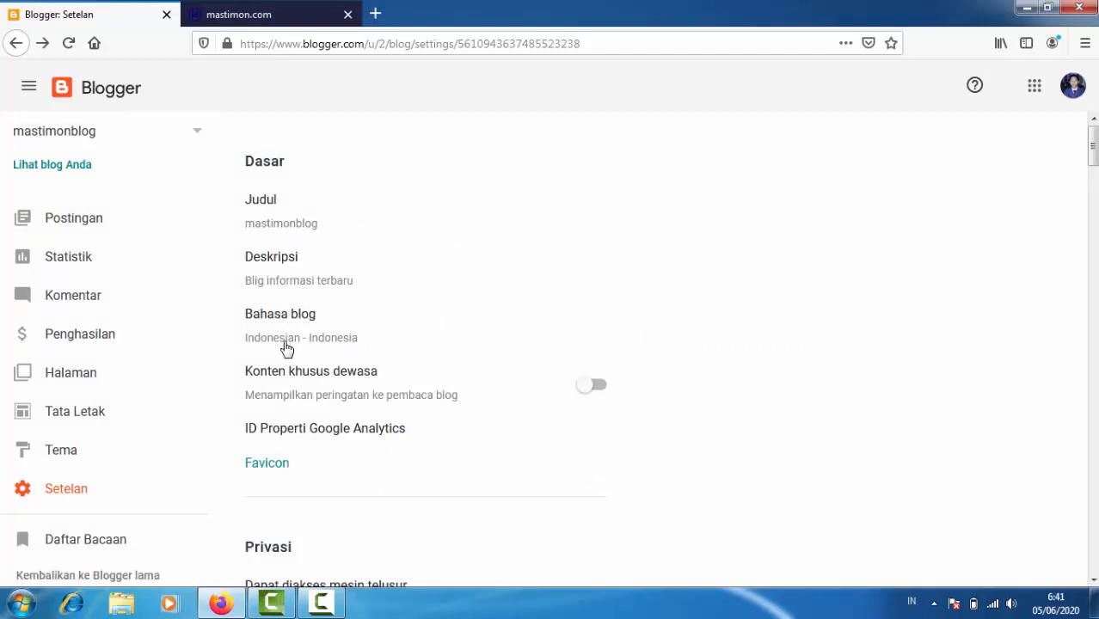
# Open the blog's Favicon configuration page and look at the tab icon of mastimon.com as an example
pyautogui.scroll(-2, 362, 392)
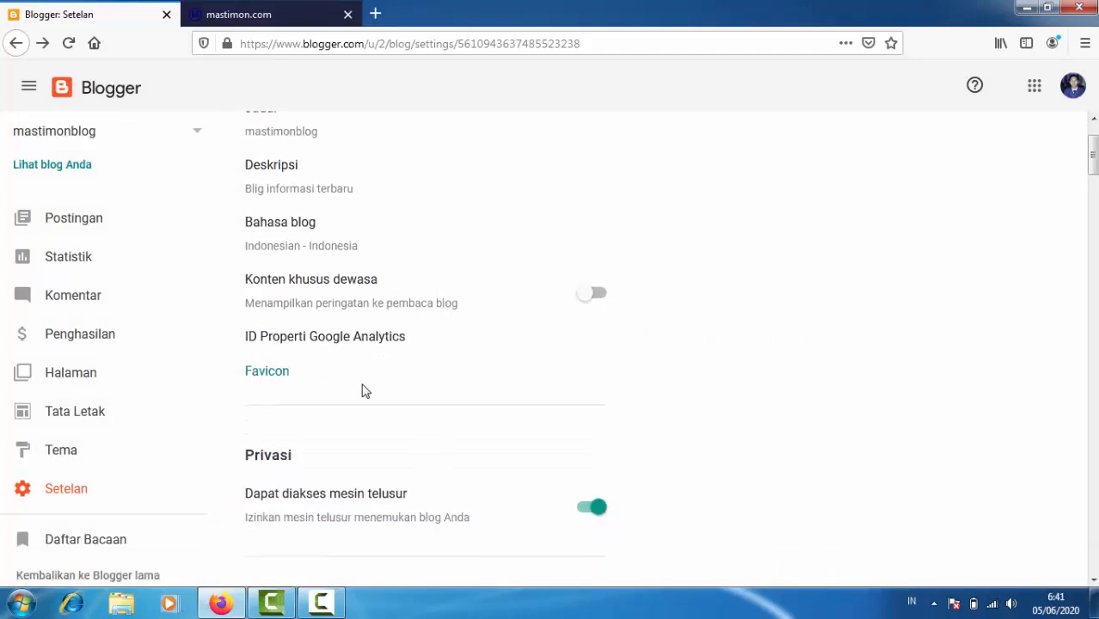
pyautogui.click(273, 377)
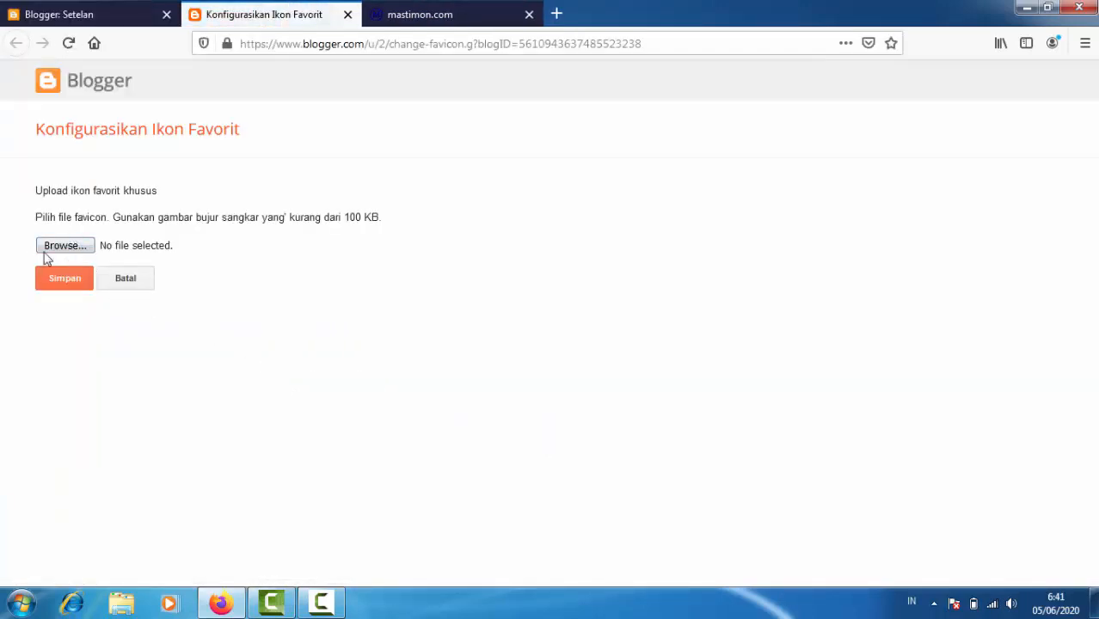
pyautogui.click(412, 13)
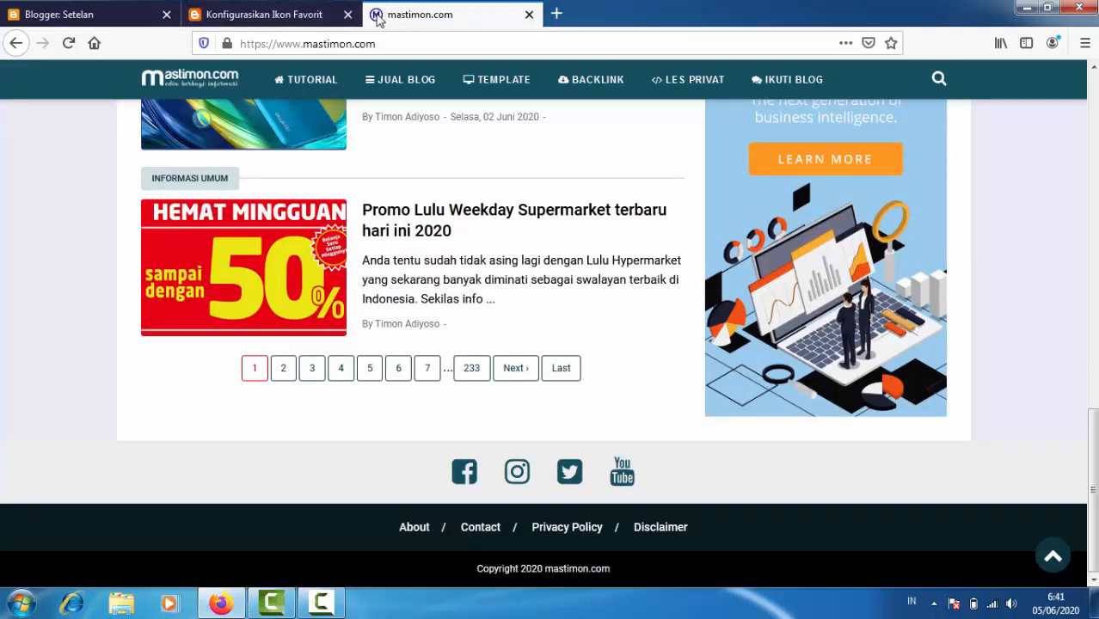
pyautogui.click(288, 14)
pyautogui.click(100, 12)
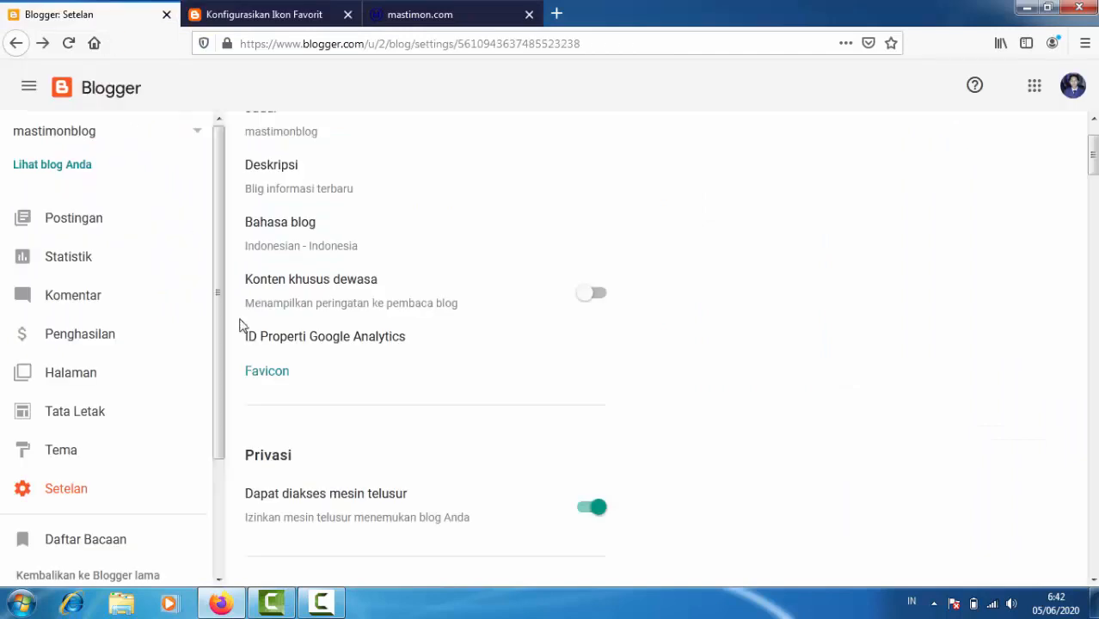
# Check the favicon upload requirements, cancel without choosing a file, and return to the blog settings
pyautogui.click(263, 377)
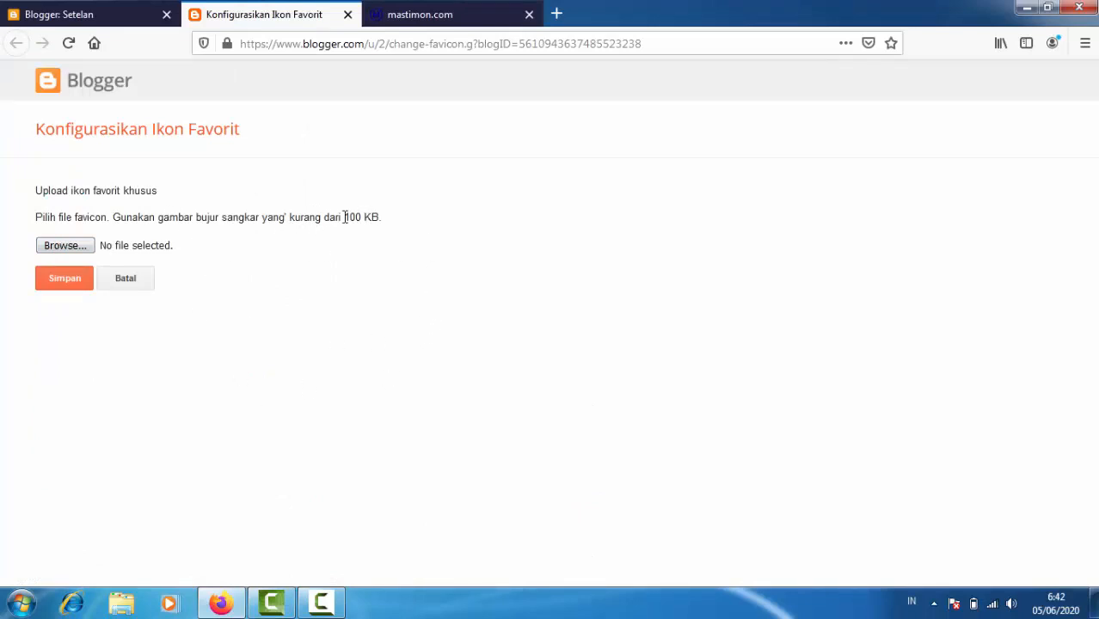
pyautogui.moveTo(345, 218); pyautogui.dragTo(391, 226)
pyautogui.click(353, 220)
pyautogui.click(137, 283)
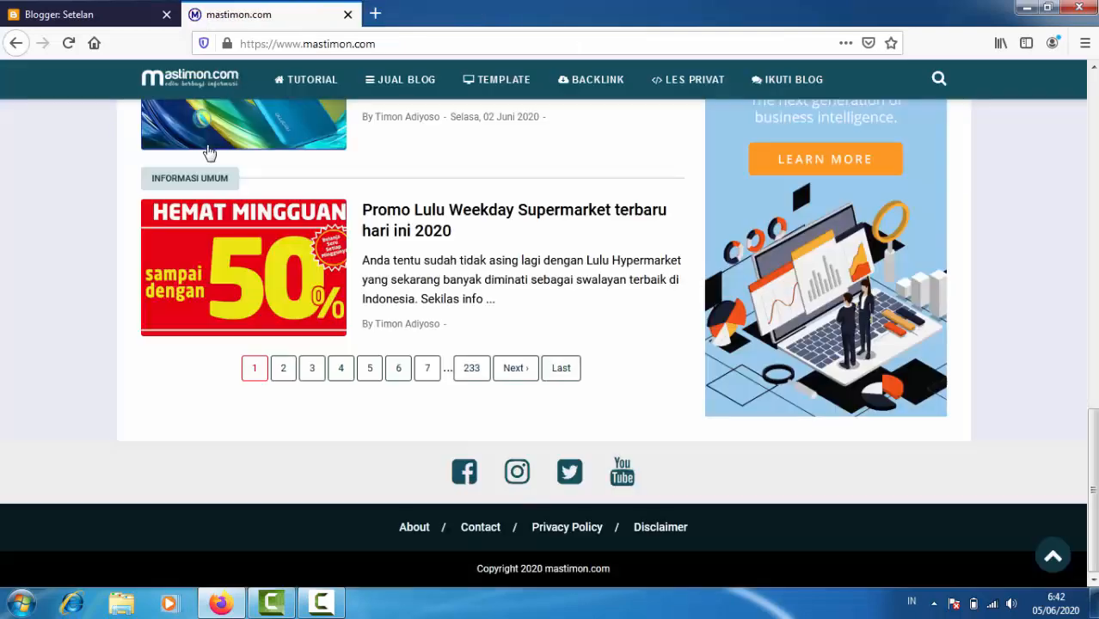
pyautogui.click(56, 16)
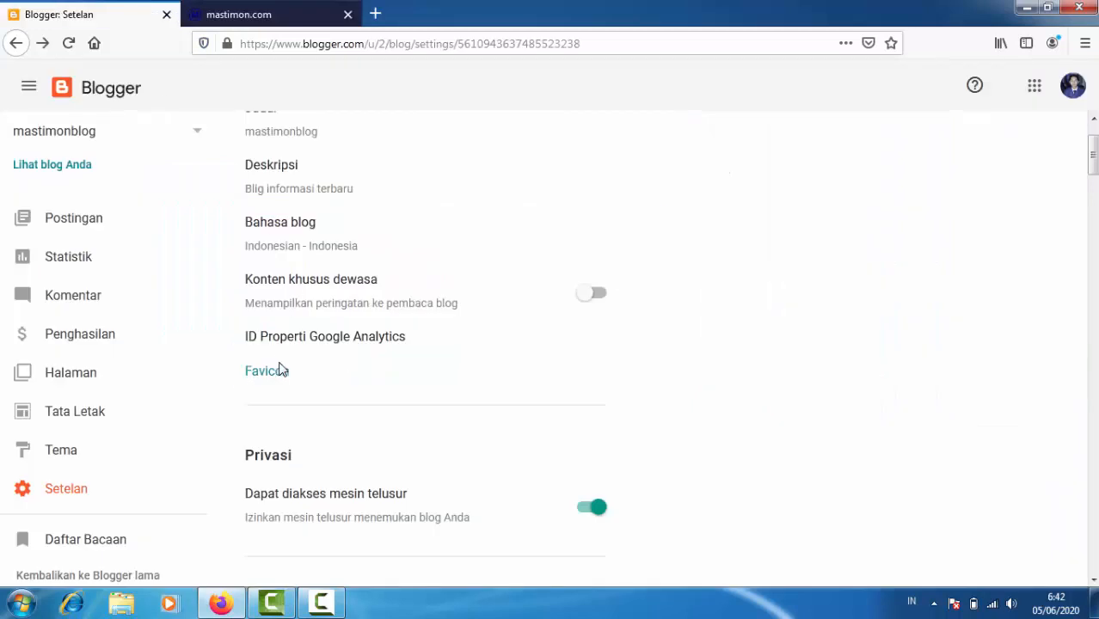
pyautogui.scroll(-2, 310, 383)
pyautogui.scroll(-4, 312, 383)
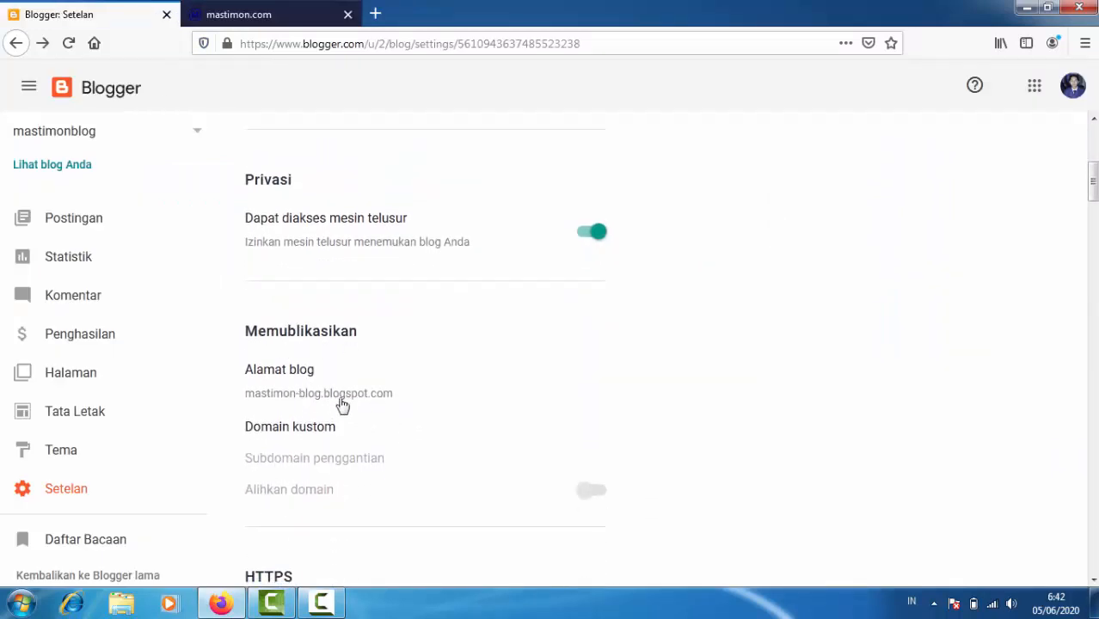
pyautogui.scroll(-2, 357, 435)
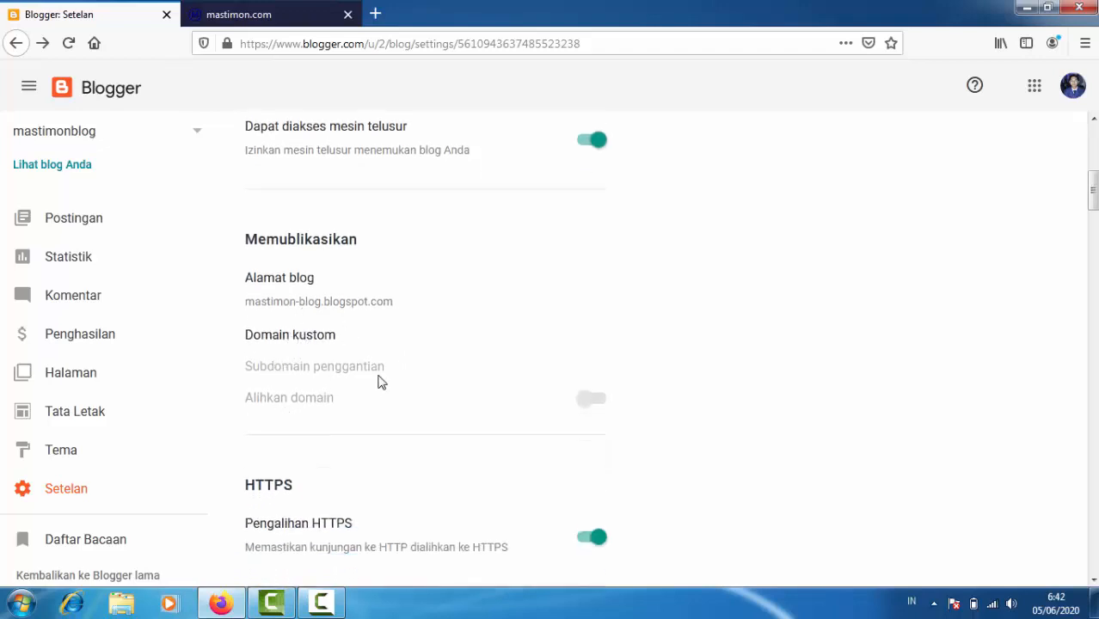
pyautogui.scroll(-2, 314, 394)
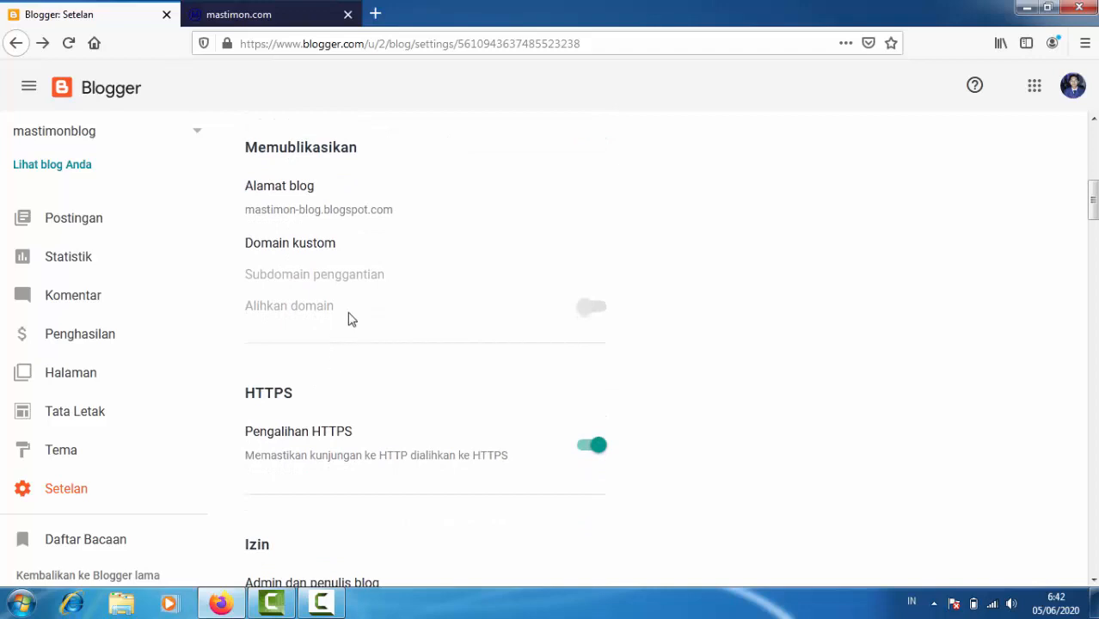
pyautogui.click(277, 252)
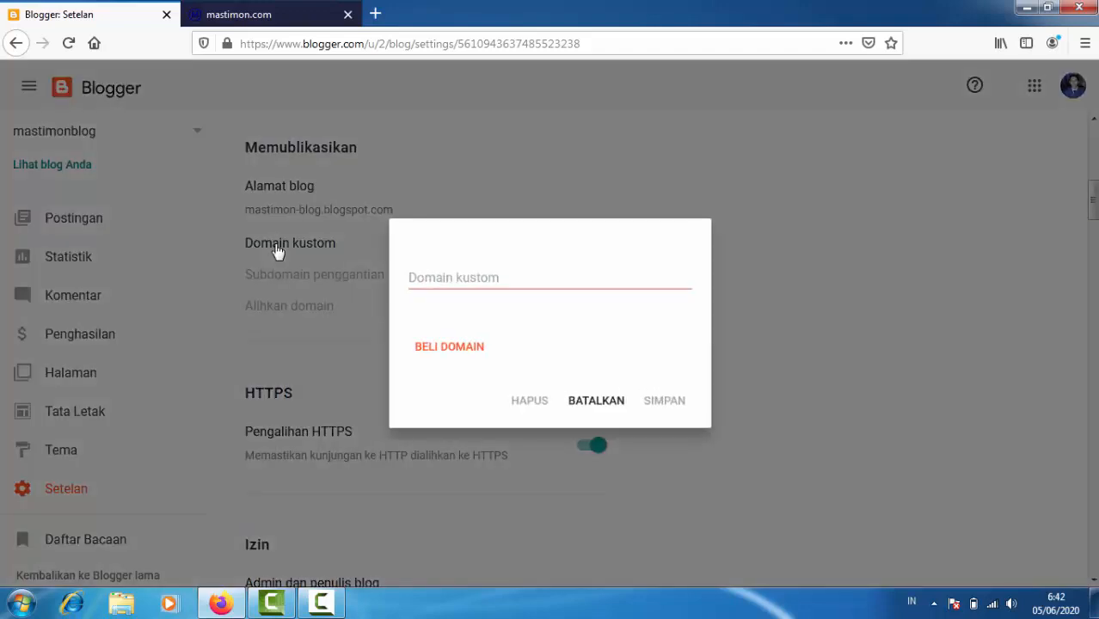
pyautogui.click(460, 282)
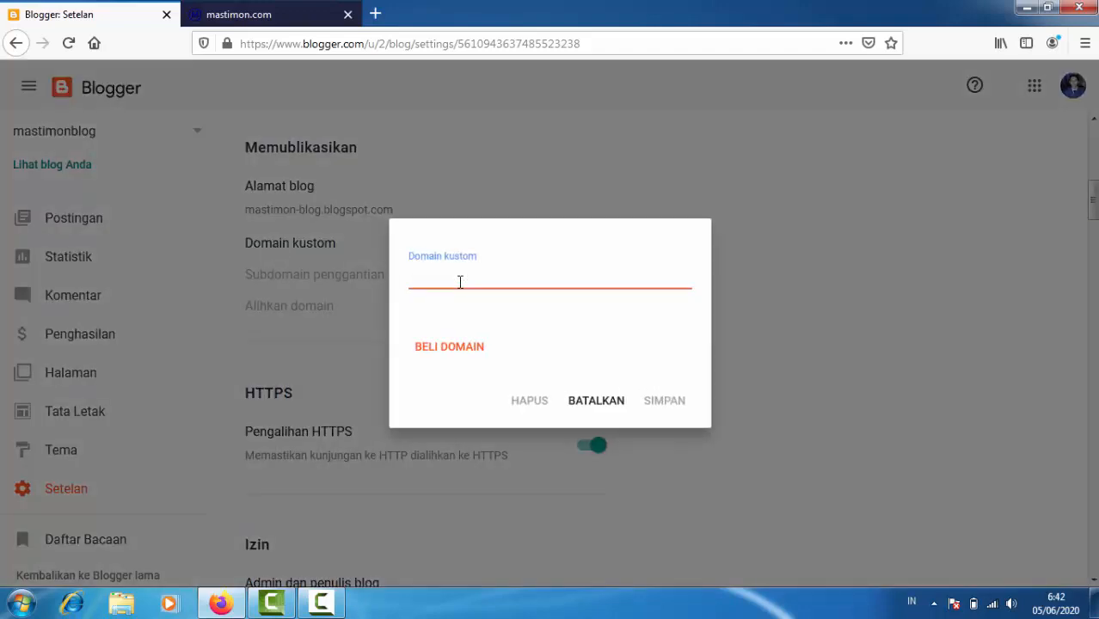
pyautogui.write('www.')
pyautogui.click(597, 404)
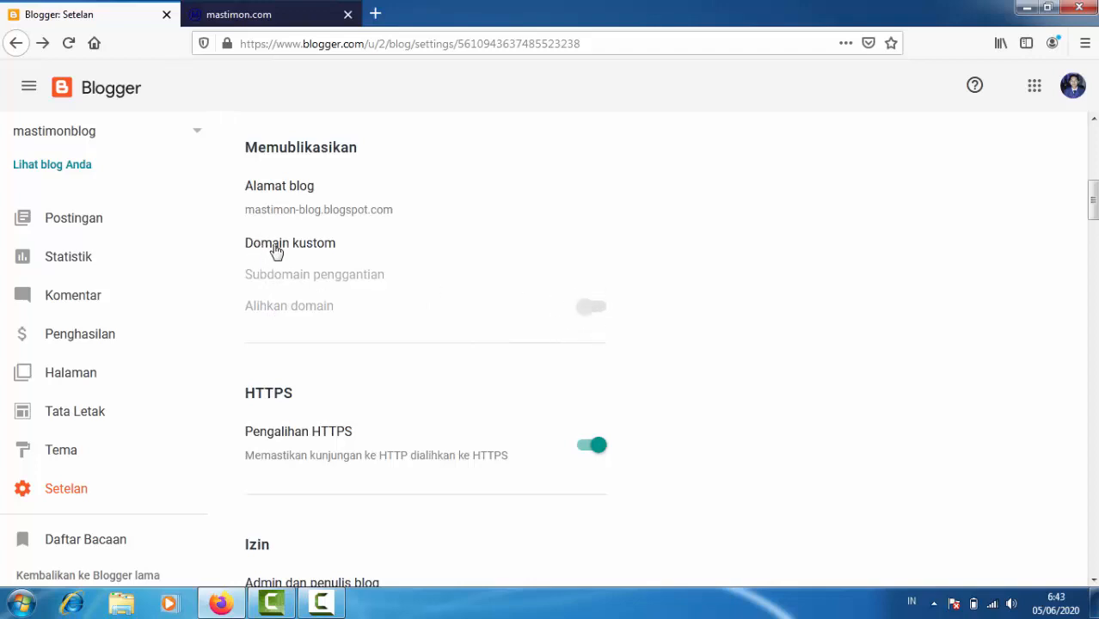
# Review the HTTPS and Izin settings and view the list of blog admins and authors without changing it
pyautogui.scroll(-1, 358, 307)
pyautogui.scroll(-2, 358, 307)
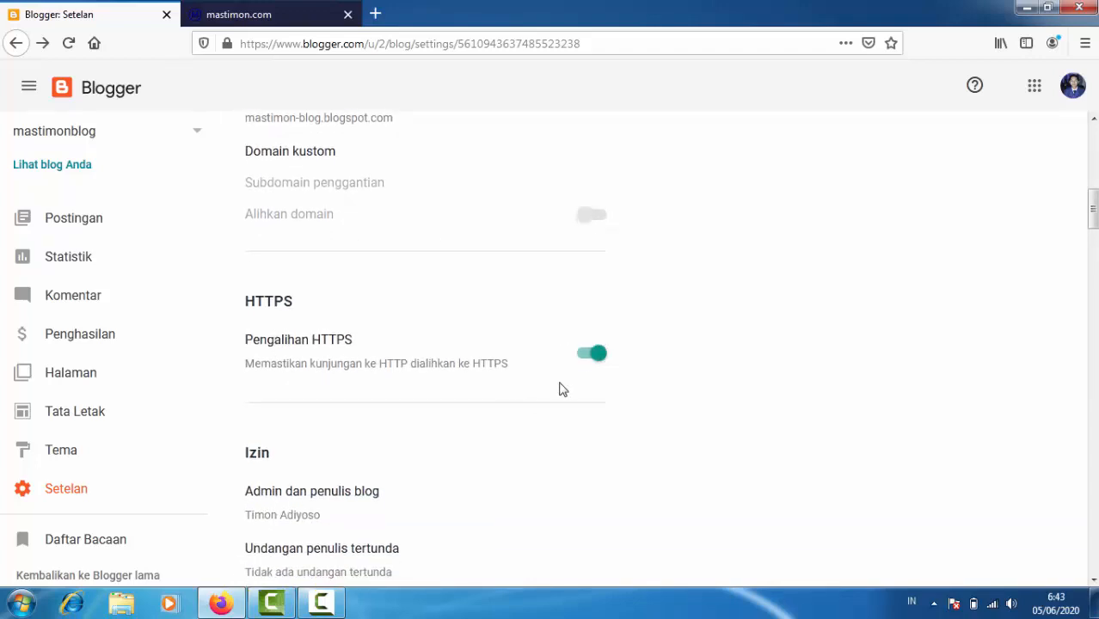
pyautogui.scroll(-4, 585, 361)
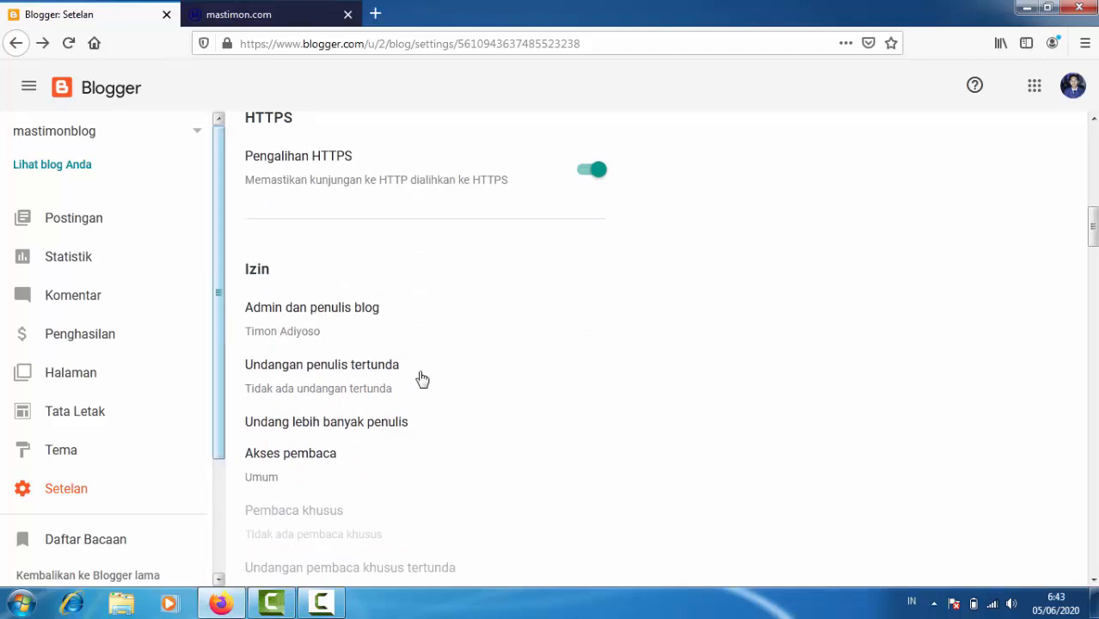
pyautogui.scroll(-2, 365, 325)
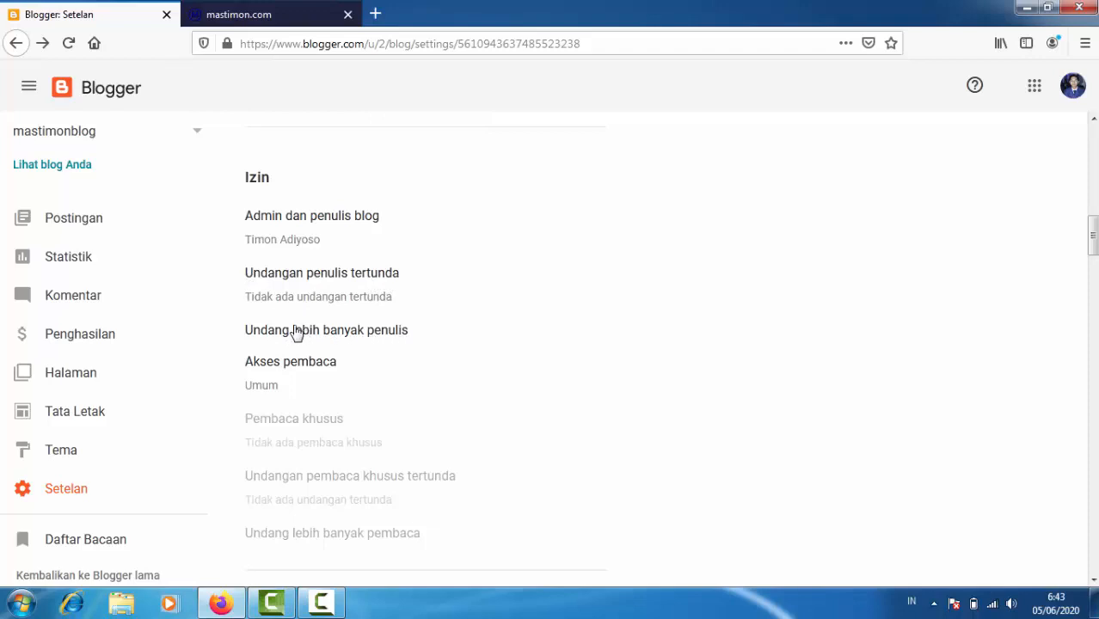
pyautogui.click(293, 223)
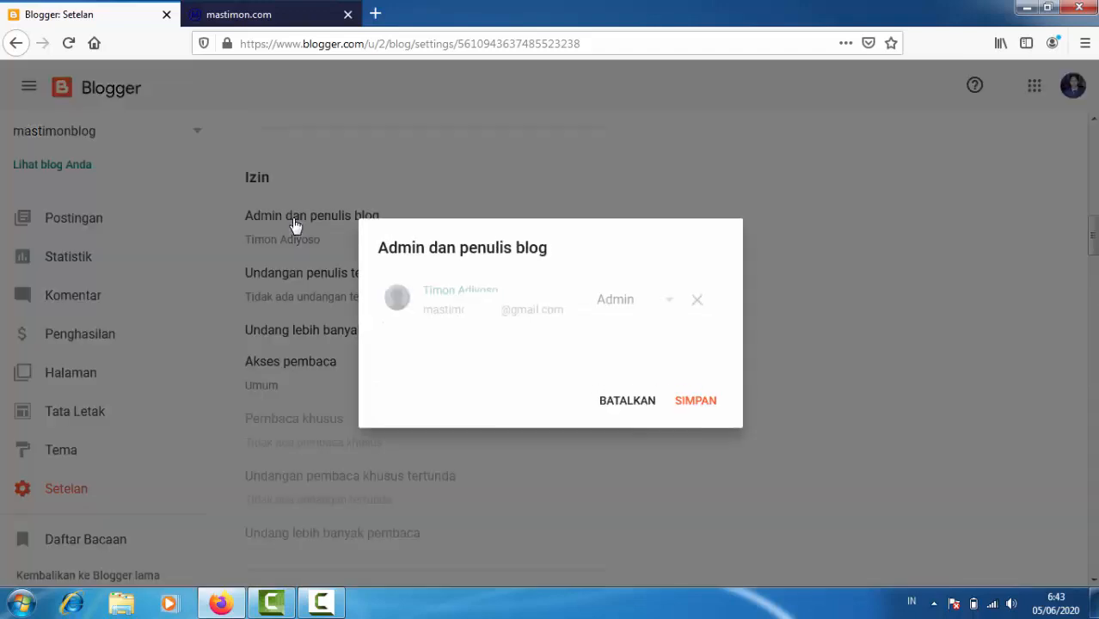
pyautogui.click(627, 402)
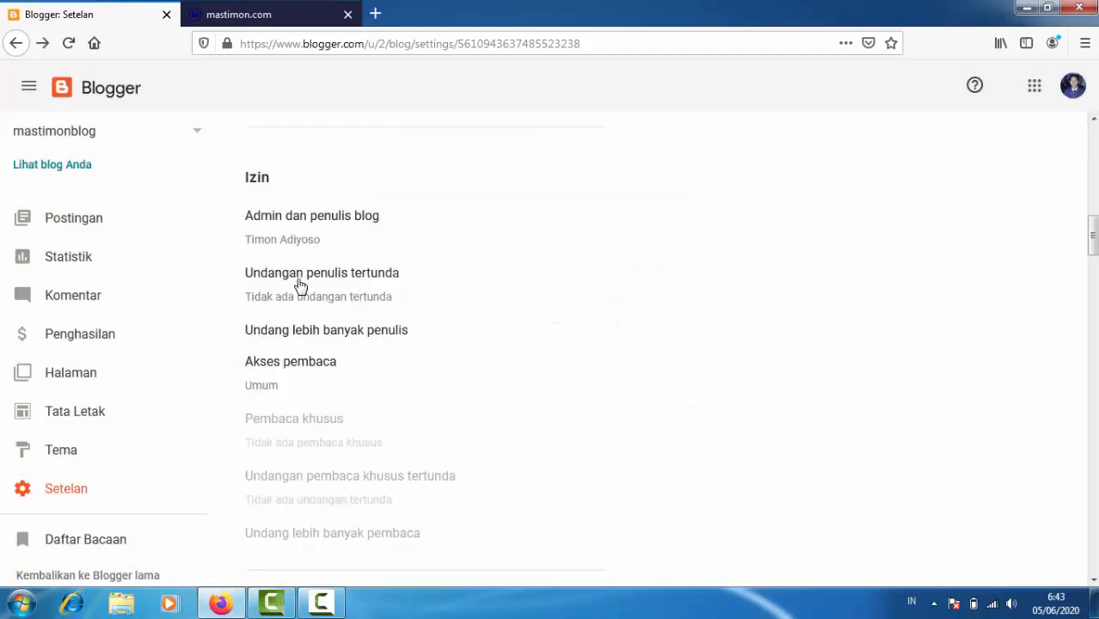
# View the invitation form for adding more authors and cancel it without sending
pyautogui.click(314, 336)
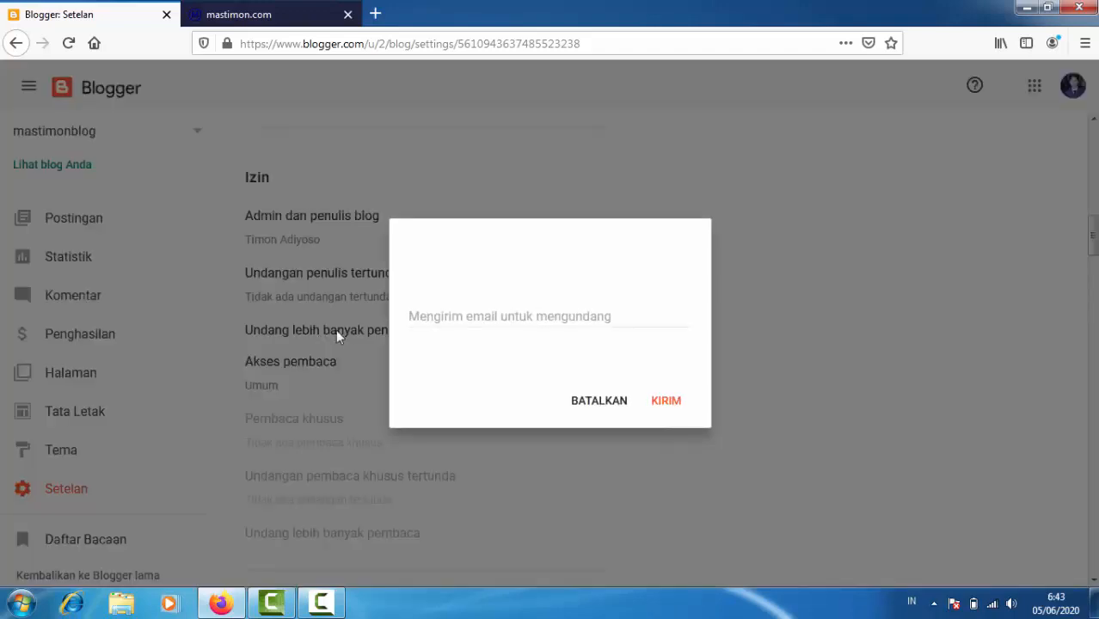
pyautogui.click(441, 320)
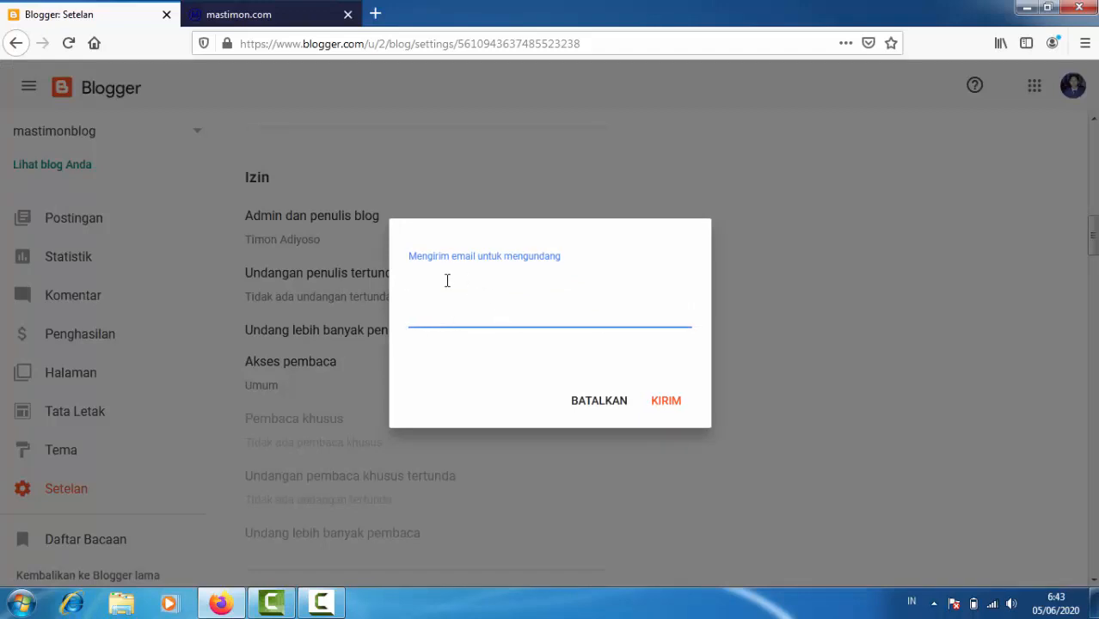
pyautogui.click(608, 403)
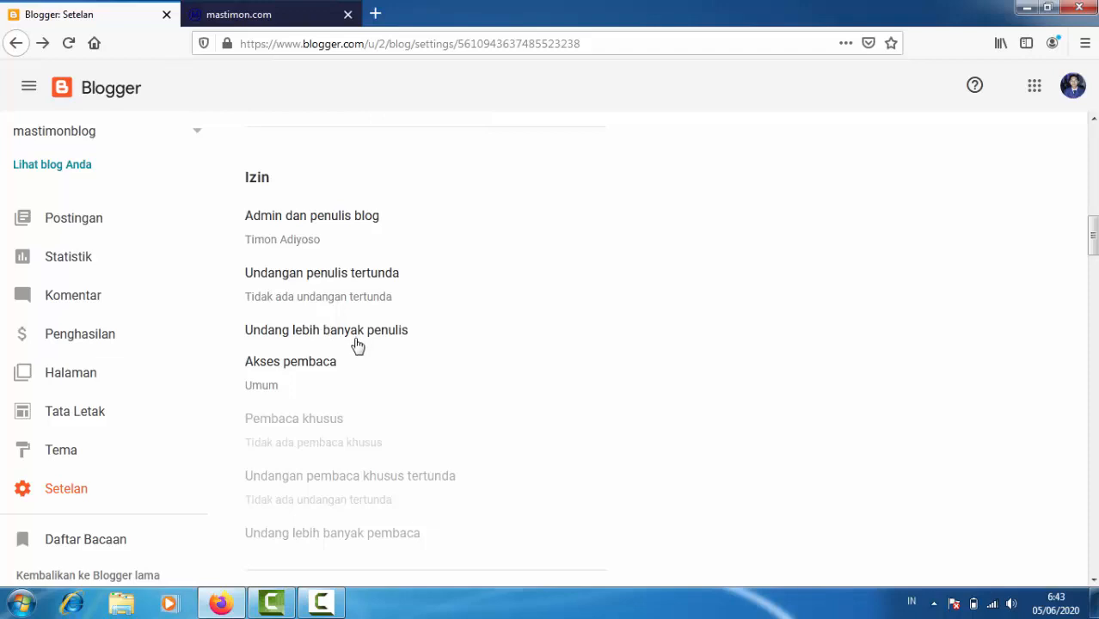
# Set the maximum number of posts shown on the main page to 5 and save
pyautogui.scroll(-2, 358, 345)
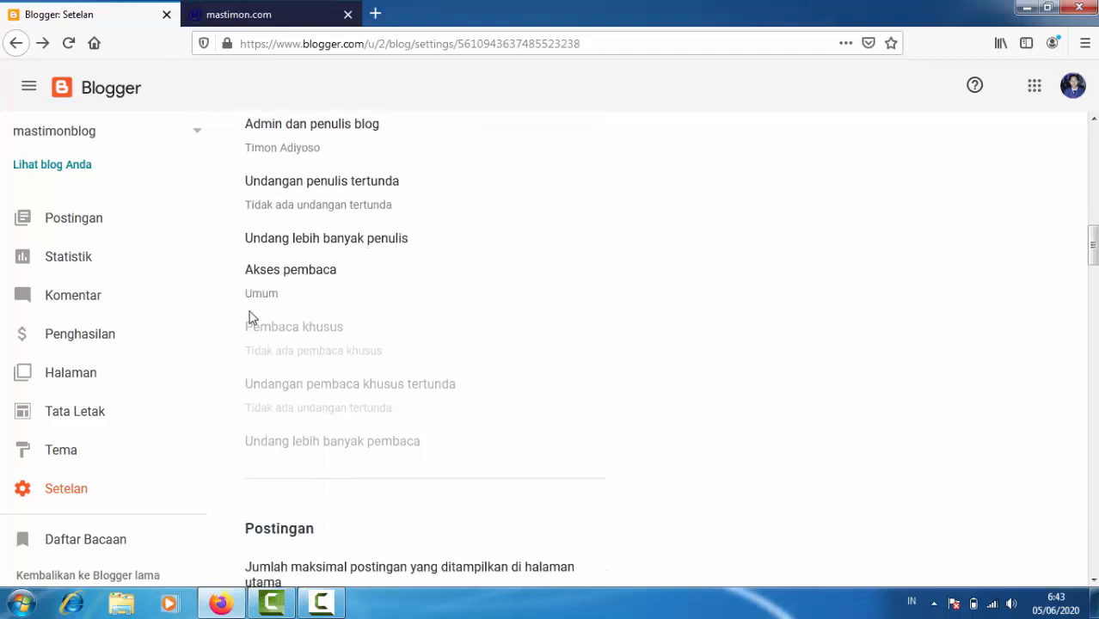
pyautogui.scroll(-4, 339, 401)
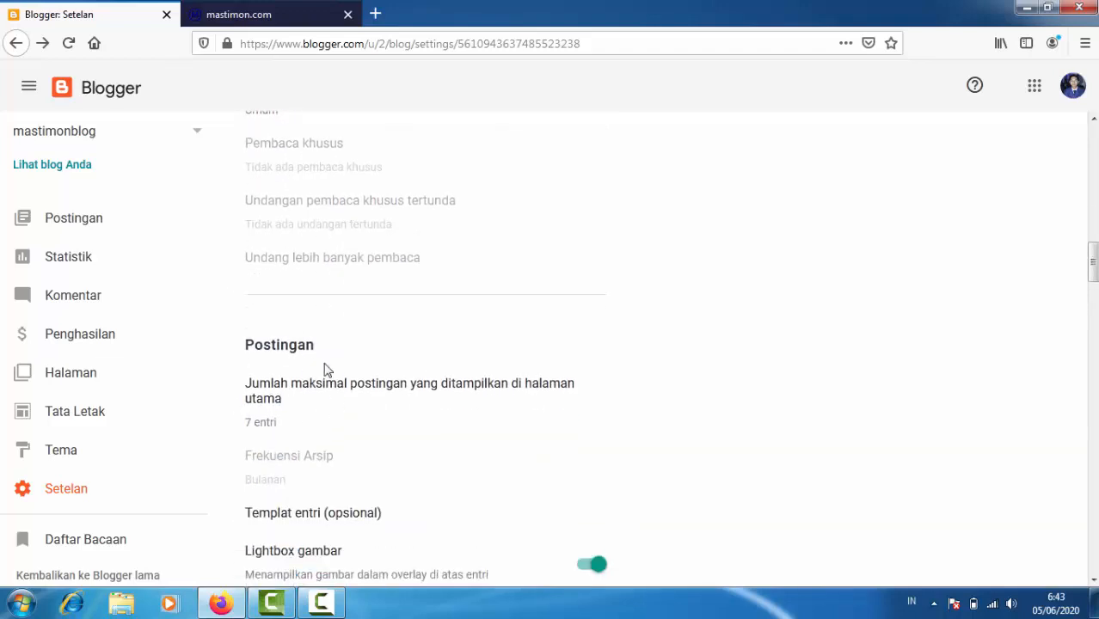
pyautogui.click(253, 424)
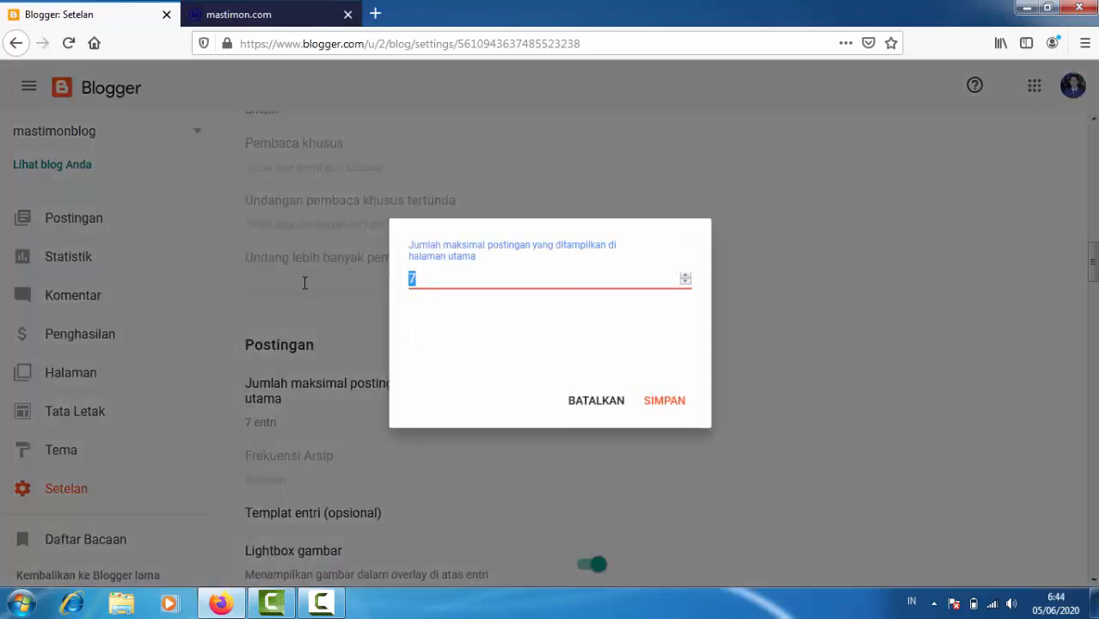
pyautogui.click(668, 400)
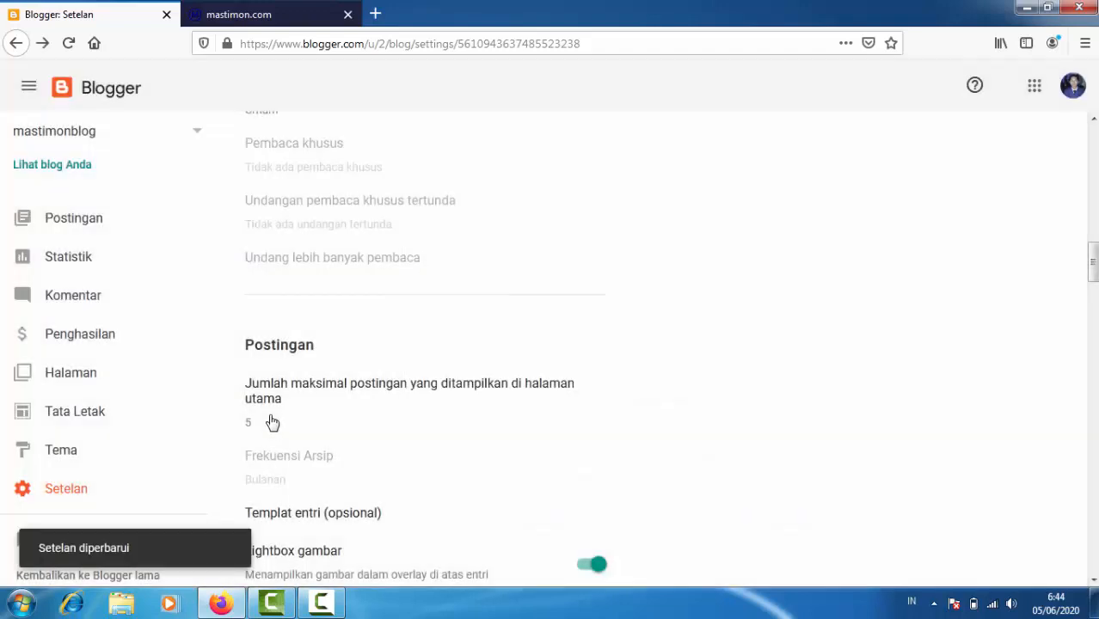
# View the available options for Lokasi komentar in the Komentar settings and cancel without changing them
pyautogui.scroll(-2, 280, 398)
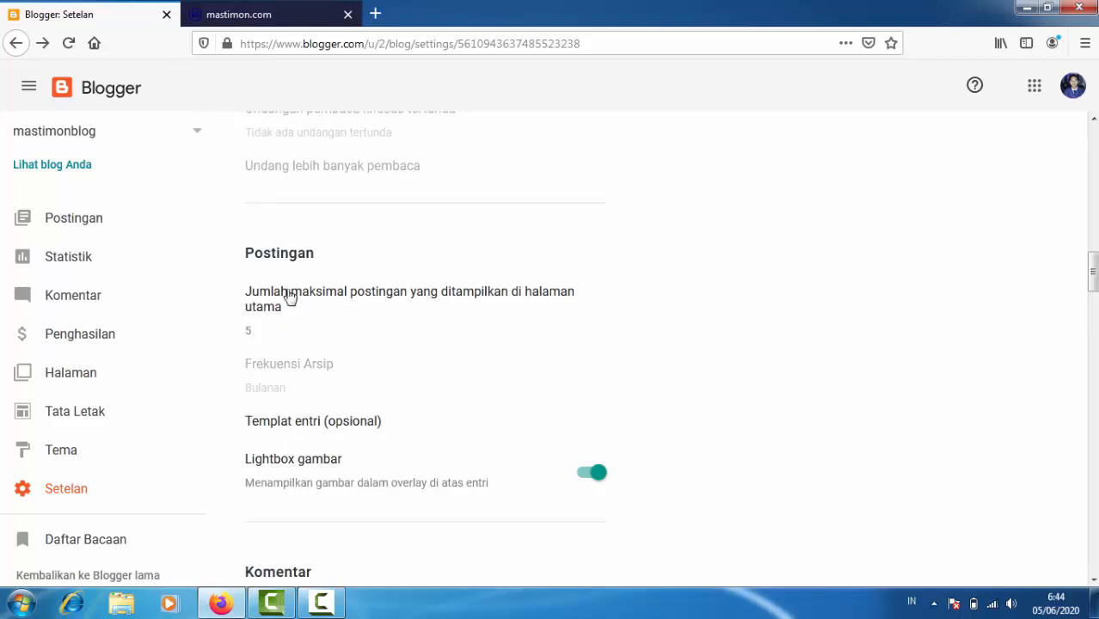
pyautogui.scroll(-2, 344, 352)
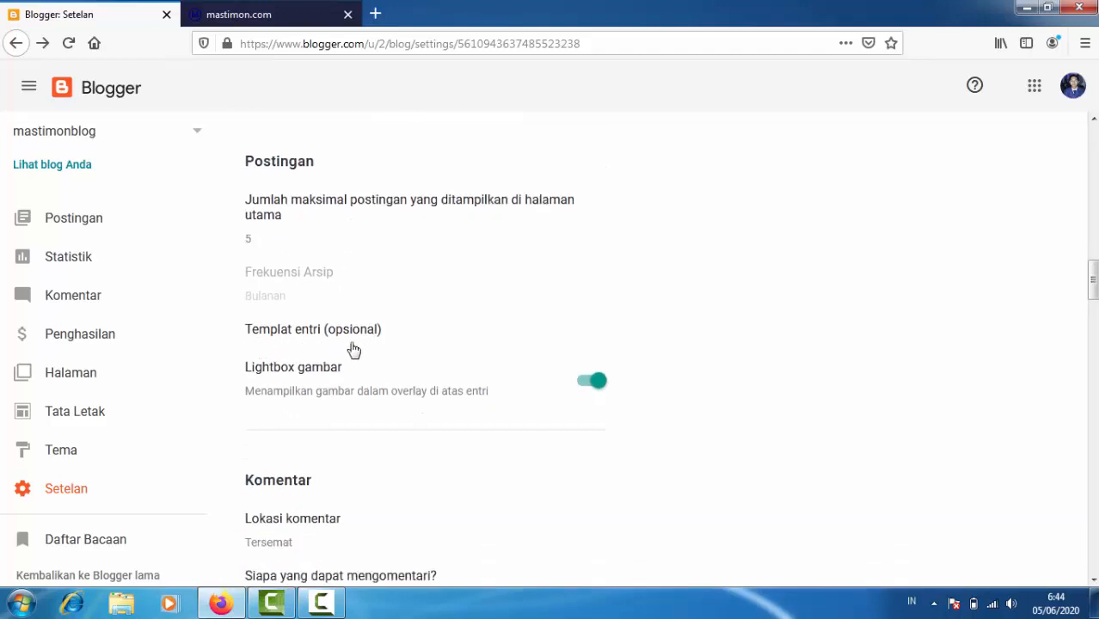
pyautogui.scroll(-4, 446, 382)
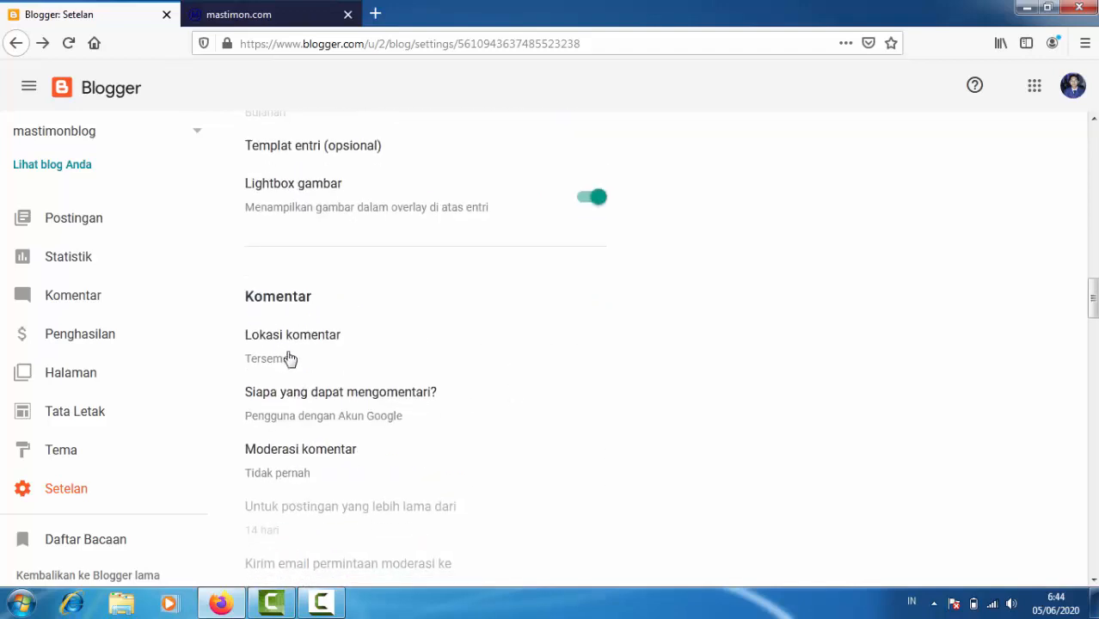
pyautogui.click(275, 344)
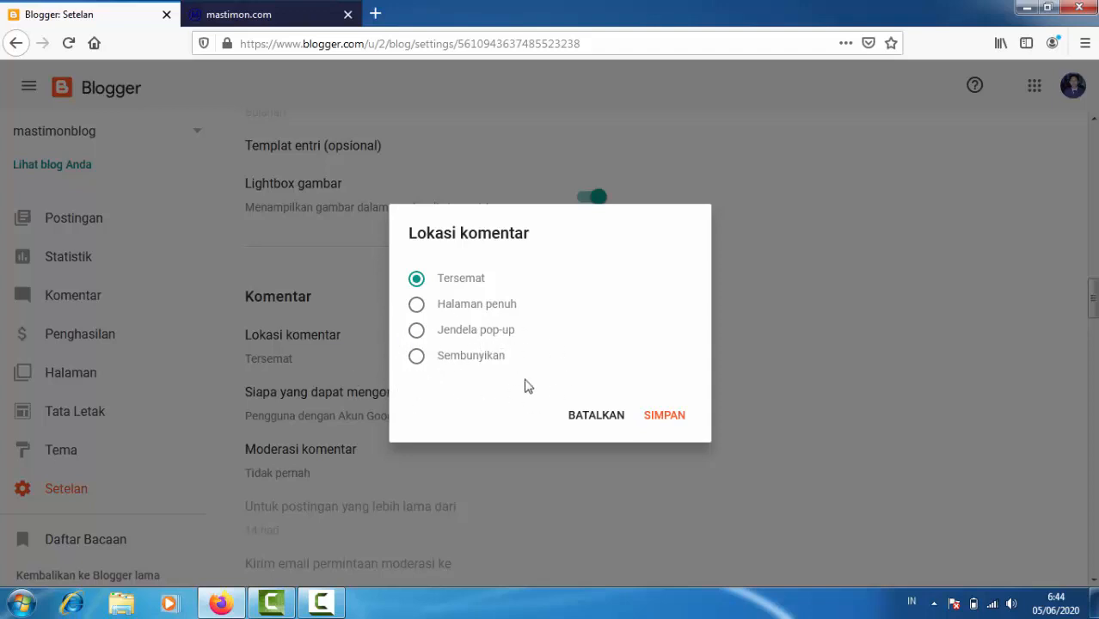
pyautogui.click(597, 417)
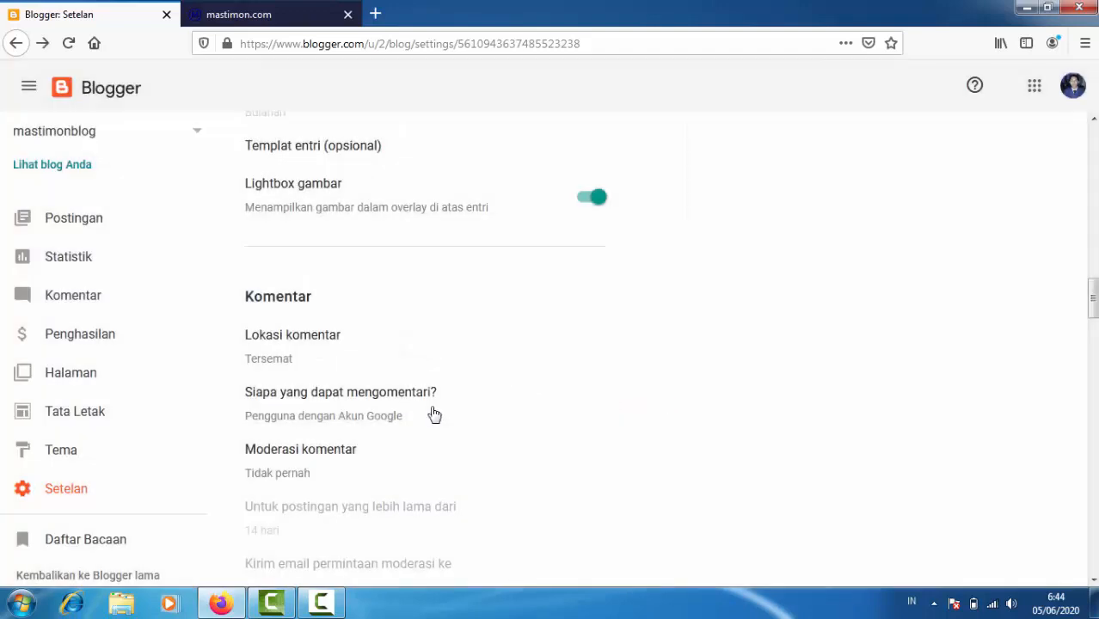
# View the options for who can comment on the blog and cancel without changing them
pyautogui.scroll(-2, 314, 382)
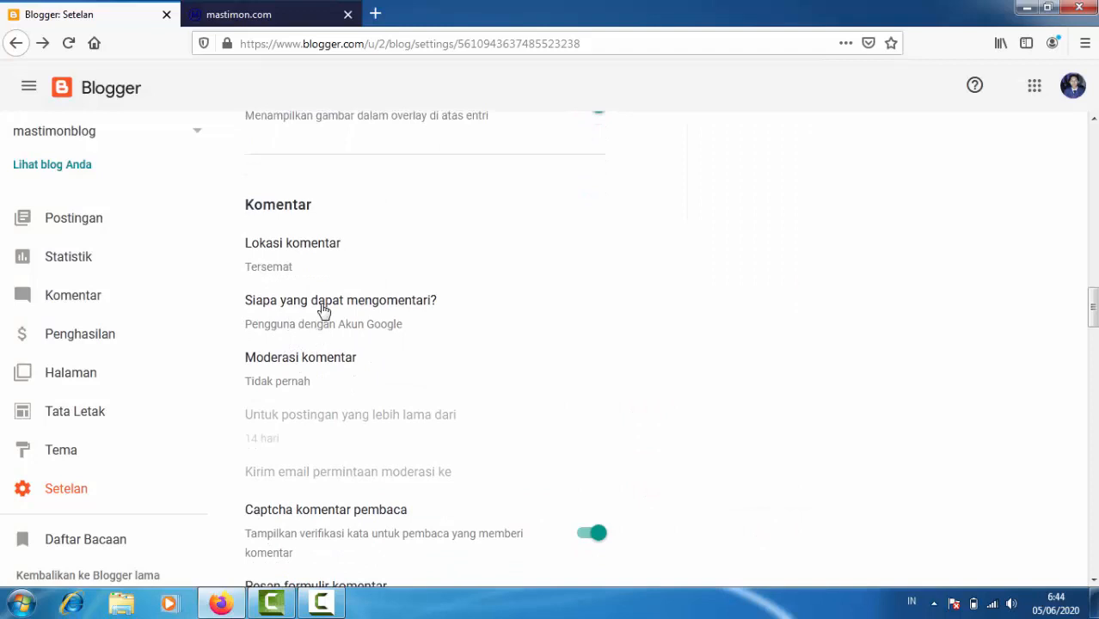
pyautogui.click(322, 305)
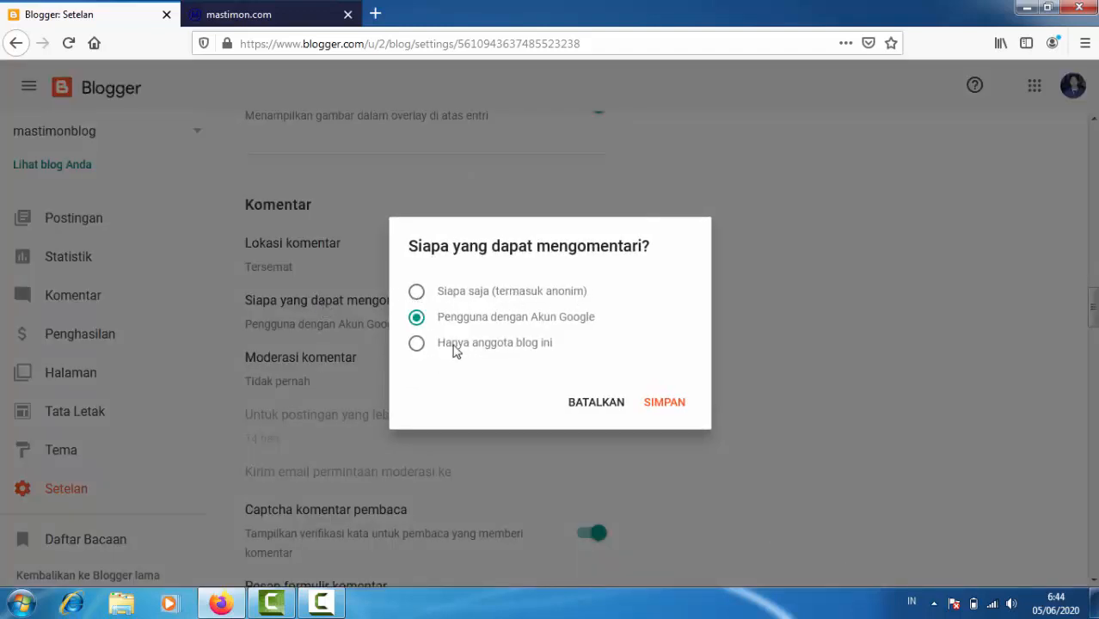
pyautogui.click(585, 405)
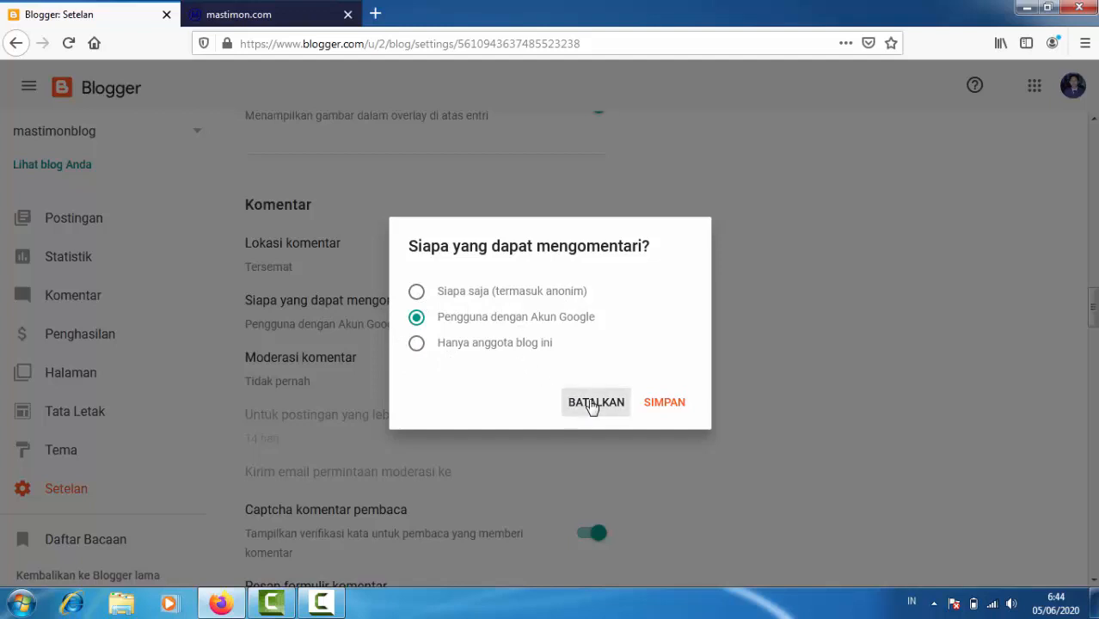
# Review the comment moderation and captcha, Email, and Pemformatan settings down to the Tag meta section
pyautogui.scroll(-3, 465, 353)
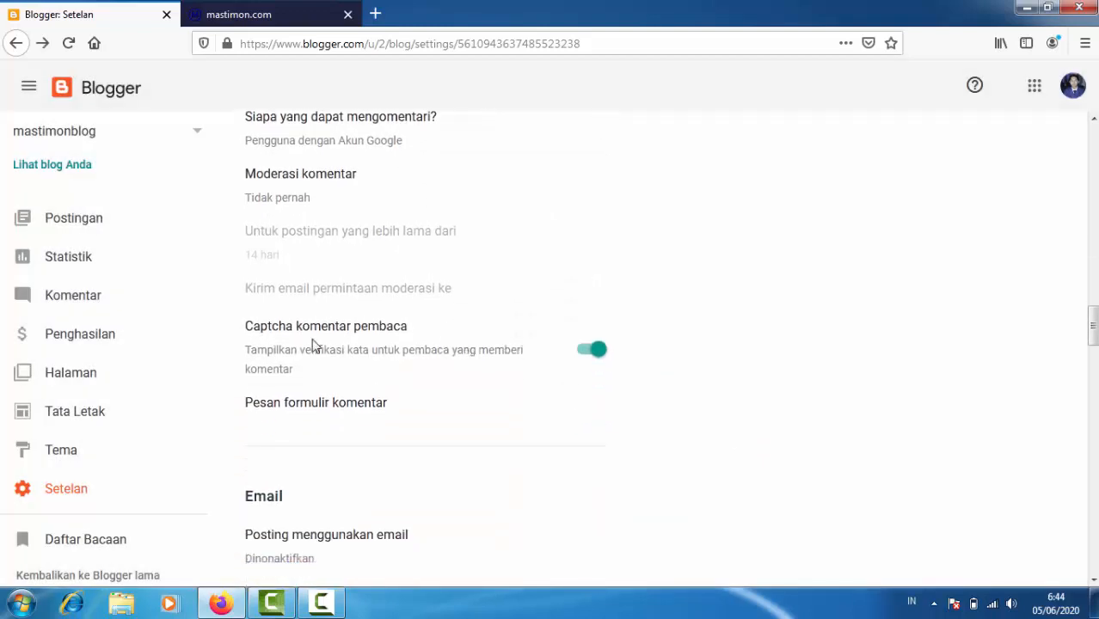
pyautogui.scroll(-3, 346, 400)
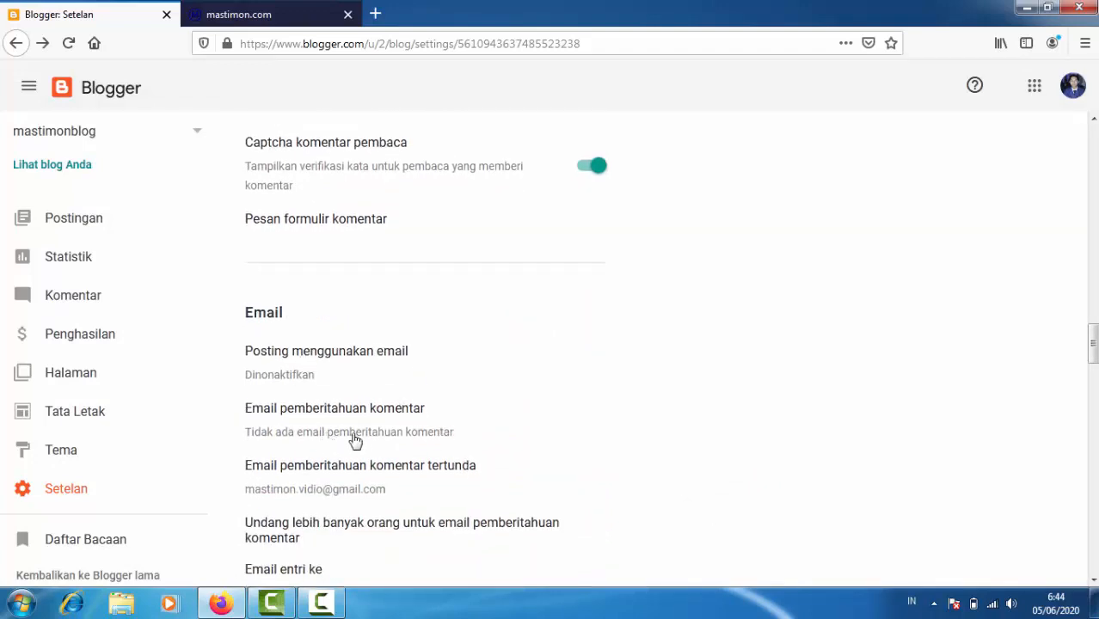
pyautogui.scroll(-2, 327, 422)
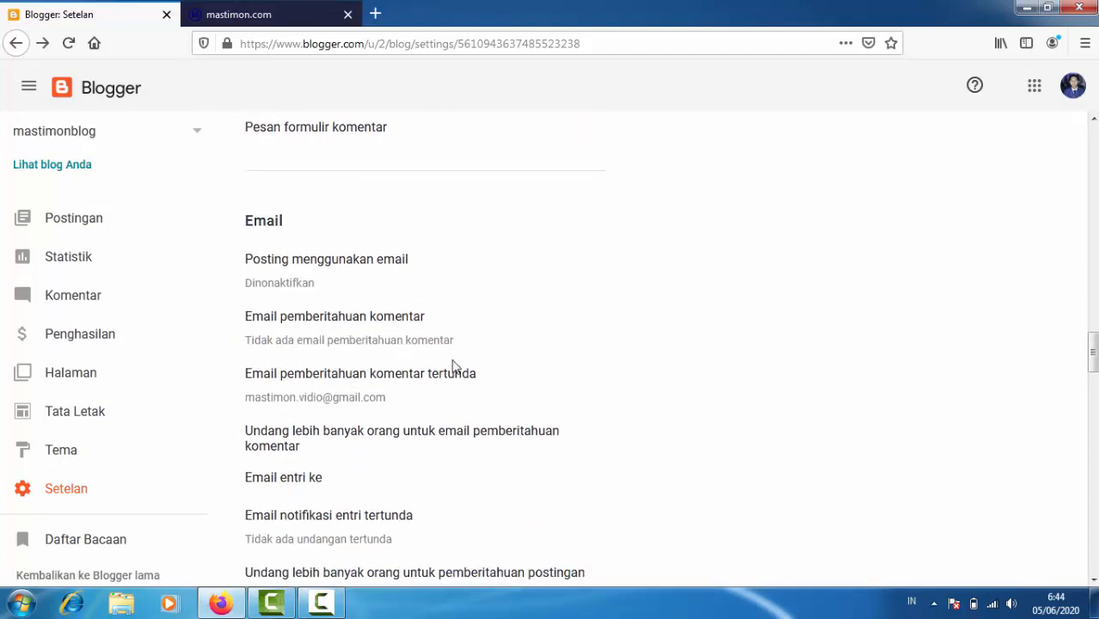
pyautogui.scroll(-3, 376, 342)
pyautogui.scroll(-3, 365, 412)
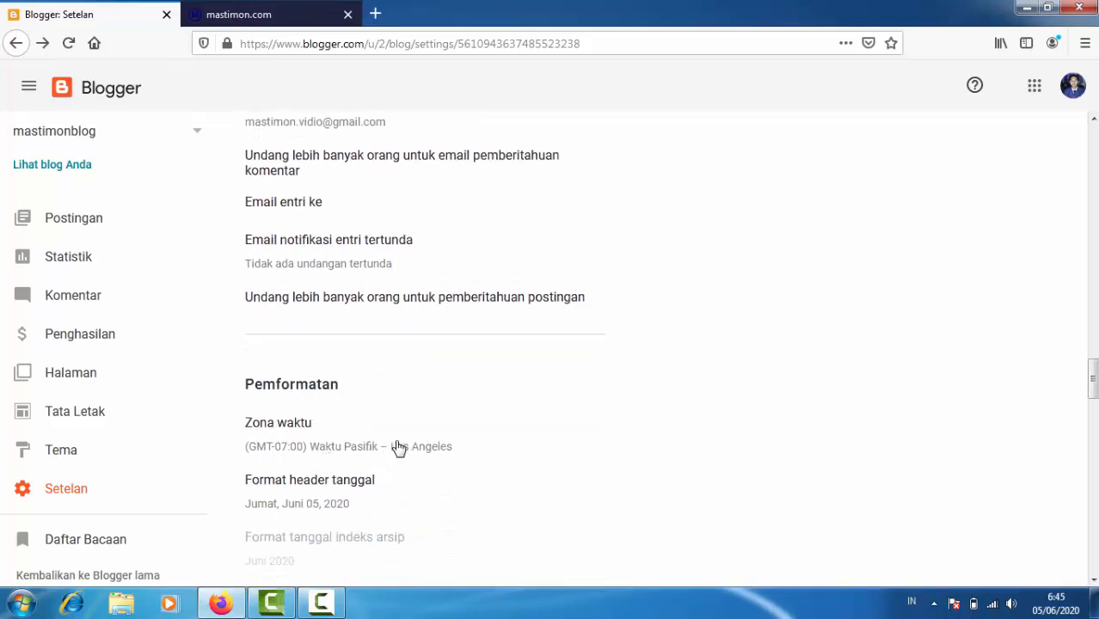
pyautogui.scroll(-2, 398, 448)
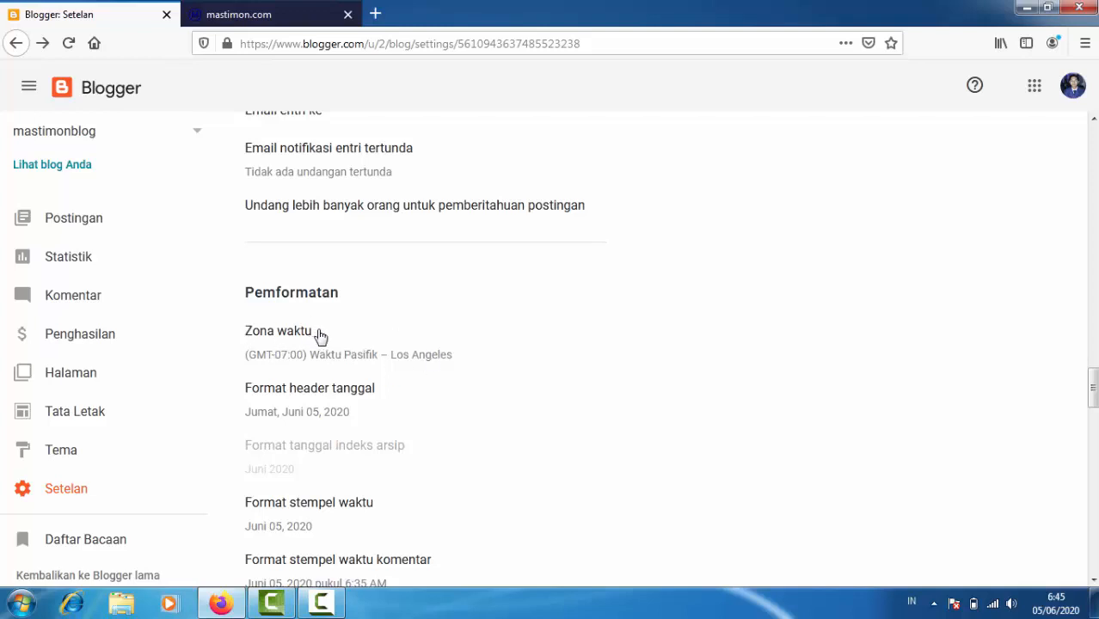
pyautogui.scroll(-2, 260, 338)
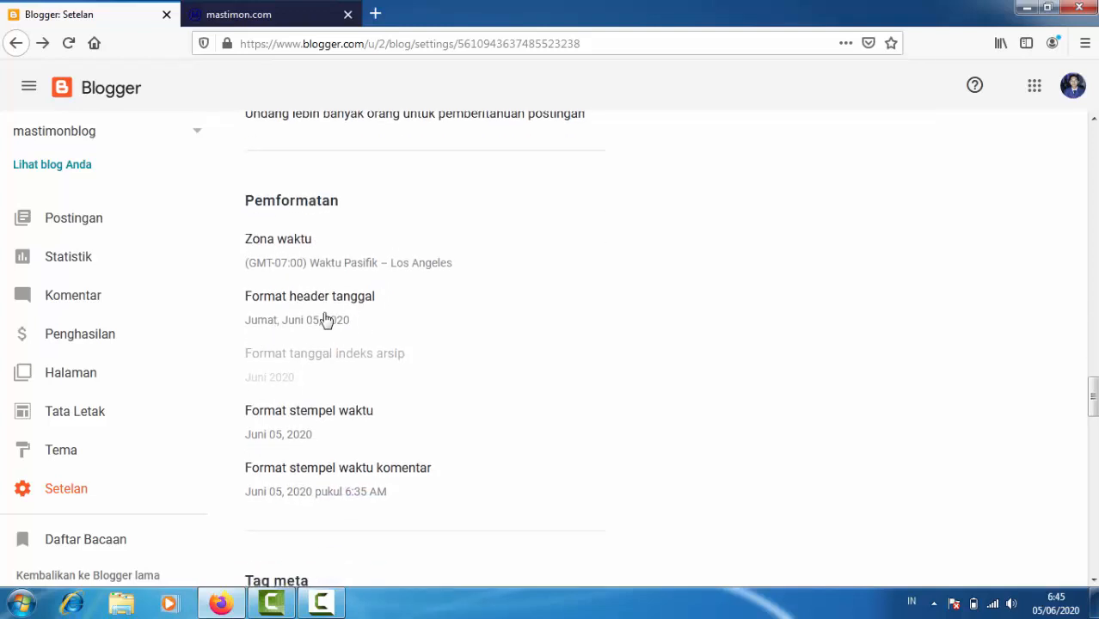
pyautogui.scroll(-6, 355, 335)
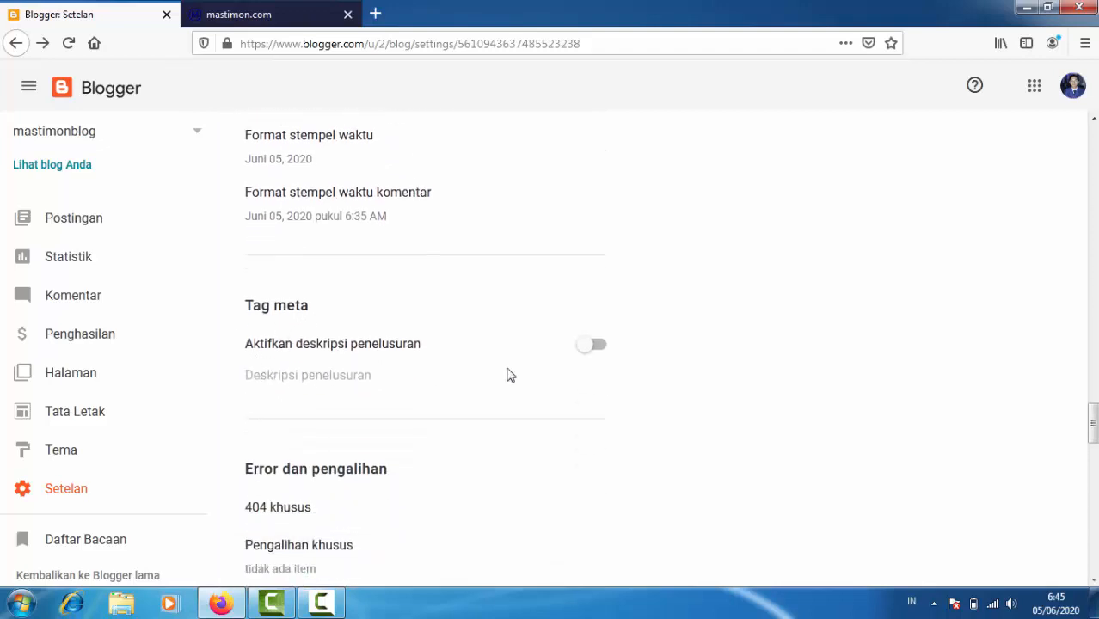
# Enable the search description under Tag meta and copy the blog's Deskripsi text from the Dasar settings without editing it
pyautogui.click(592, 345)
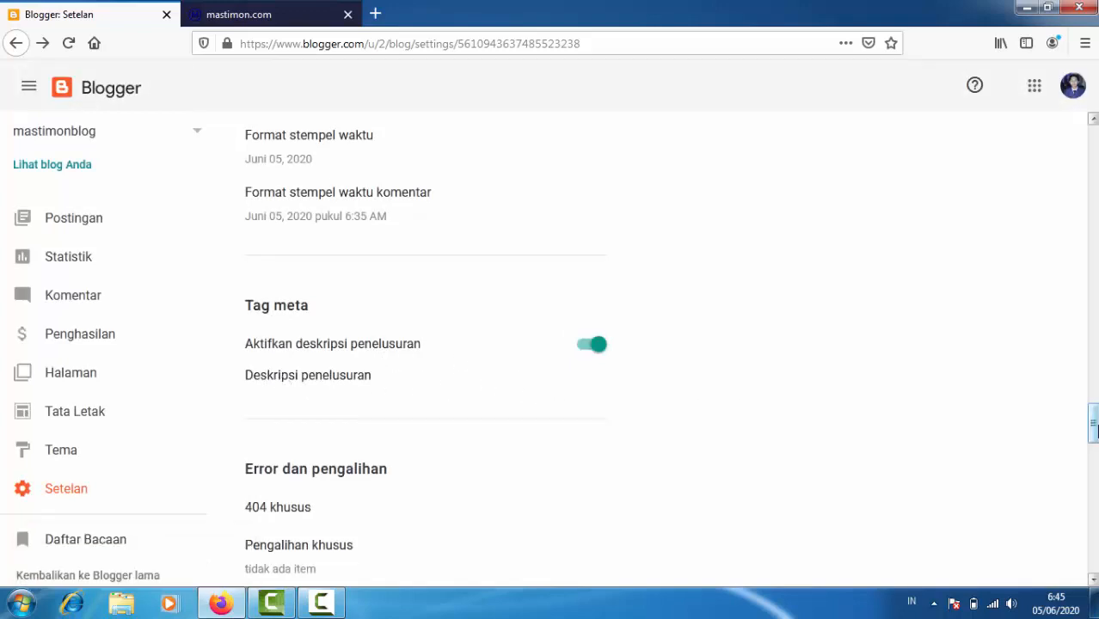
pyautogui.moveTo(1096, 430); pyautogui.dragTo(1093, 146)
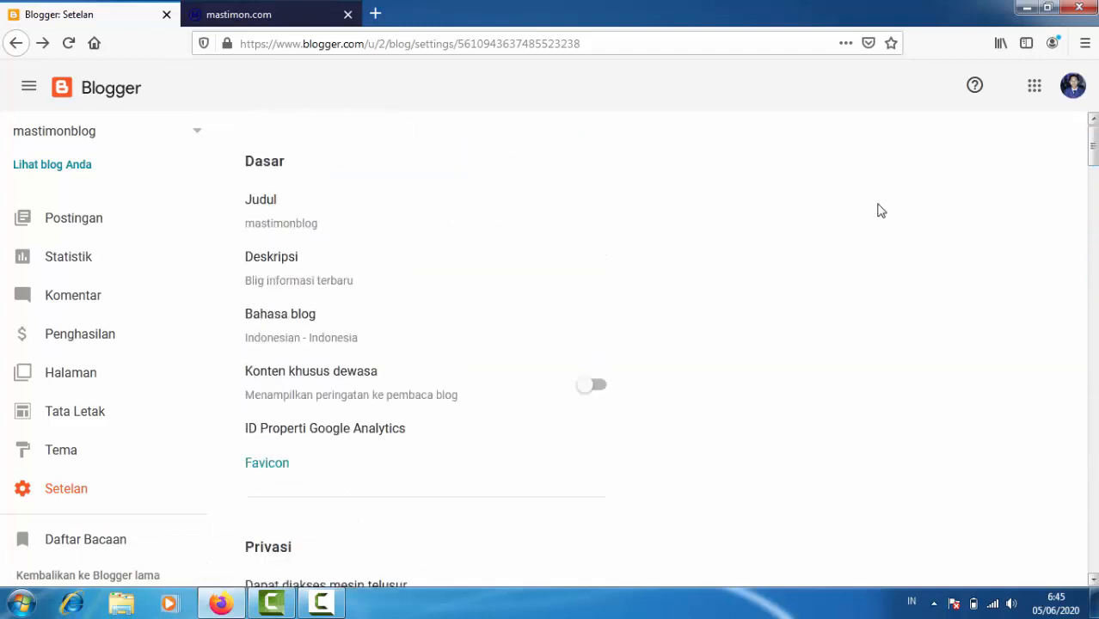
pyautogui.click(276, 263)
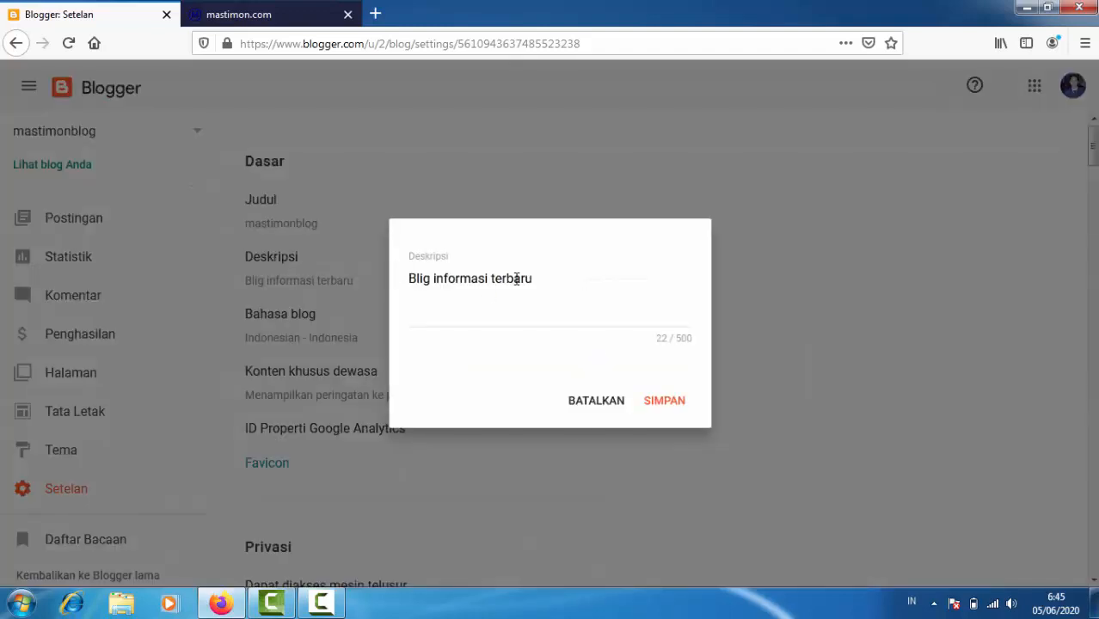
pyautogui.moveTo(534, 279); pyautogui.dragTo(422, 286)
pyautogui.rightClick(457, 279)
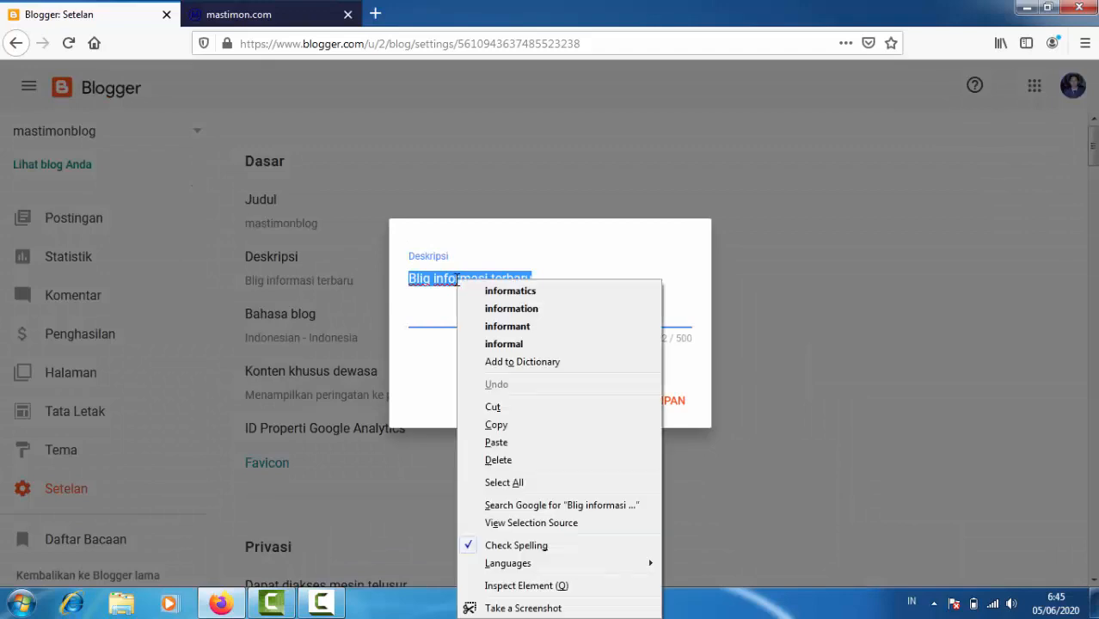
pyautogui.click(506, 421)
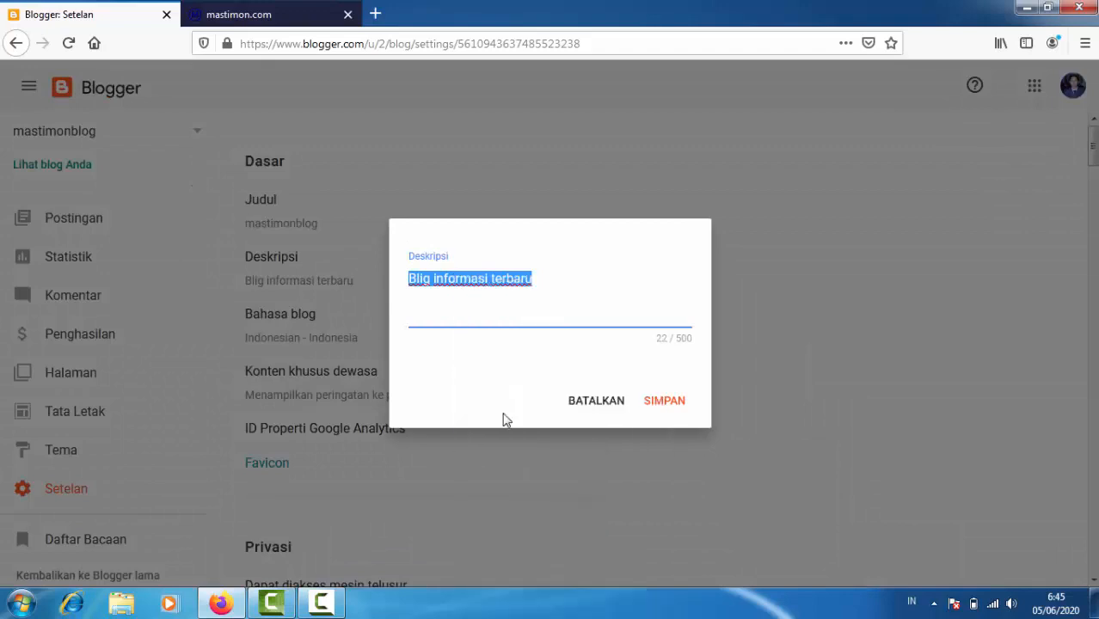
pyautogui.click(584, 401)
# Paste "Blig informasi terbaru" as the Deskripsi penelusuran under Tag meta and save it
pyautogui.moveTo(1095, 164); pyautogui.dragTo(1095, 434)
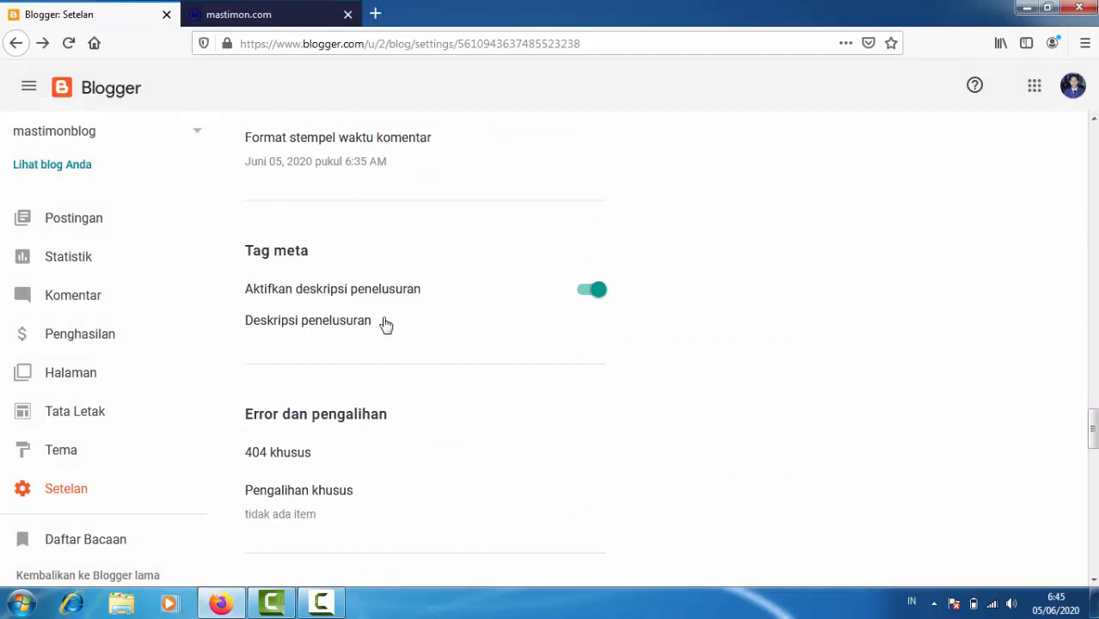
pyautogui.click(284, 324)
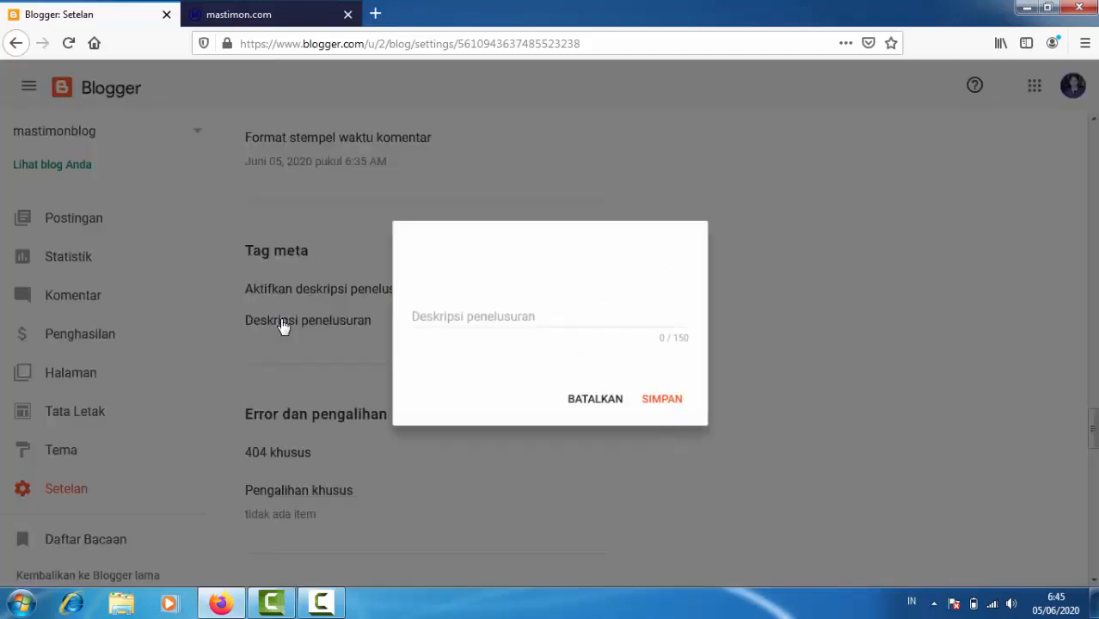
pyautogui.click(419, 322)
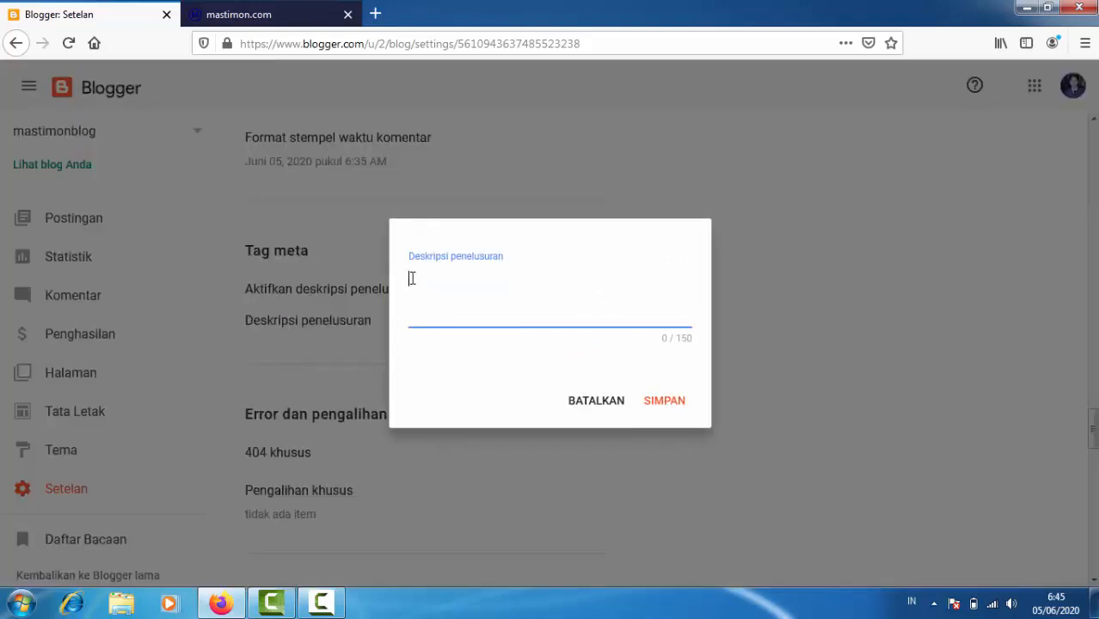
pyautogui.rightClick(411, 278)
pyautogui.click(453, 349)
pyautogui.click(664, 397)
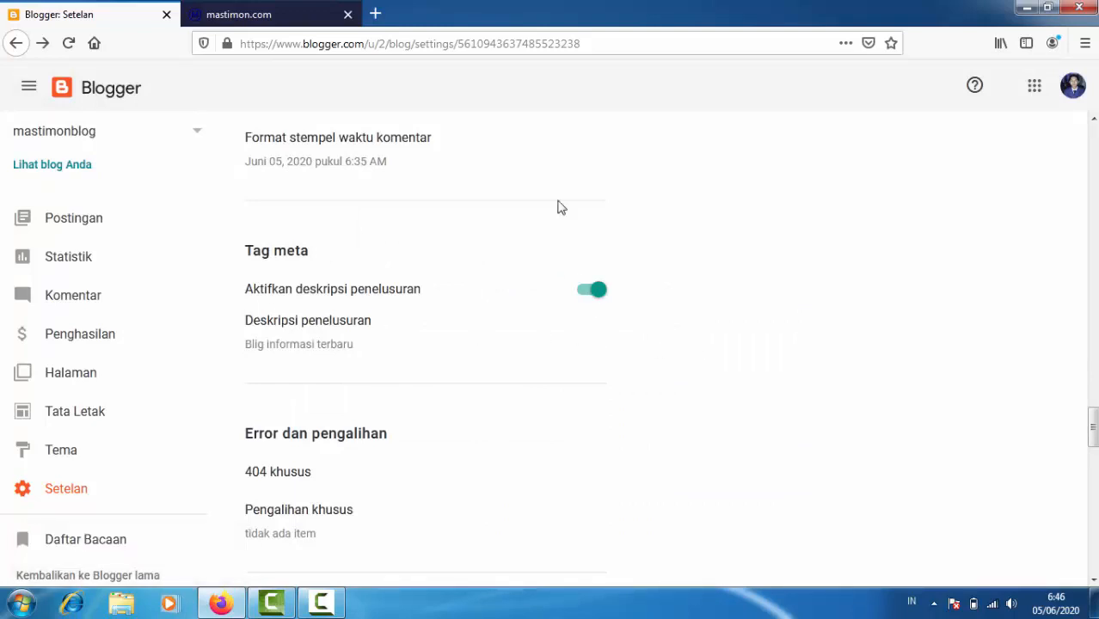
# Search Google for "mastimon" in a new tab and highlight the description text under the Mastimon.com result
pyautogui.click(376, 14)
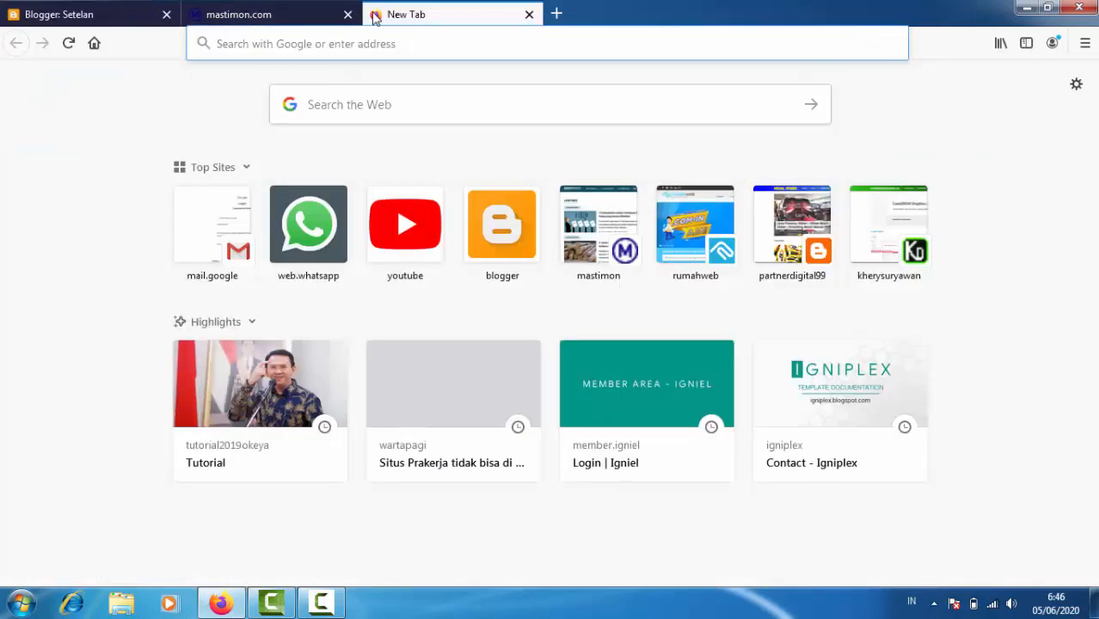
pyautogui.write('mastimon')
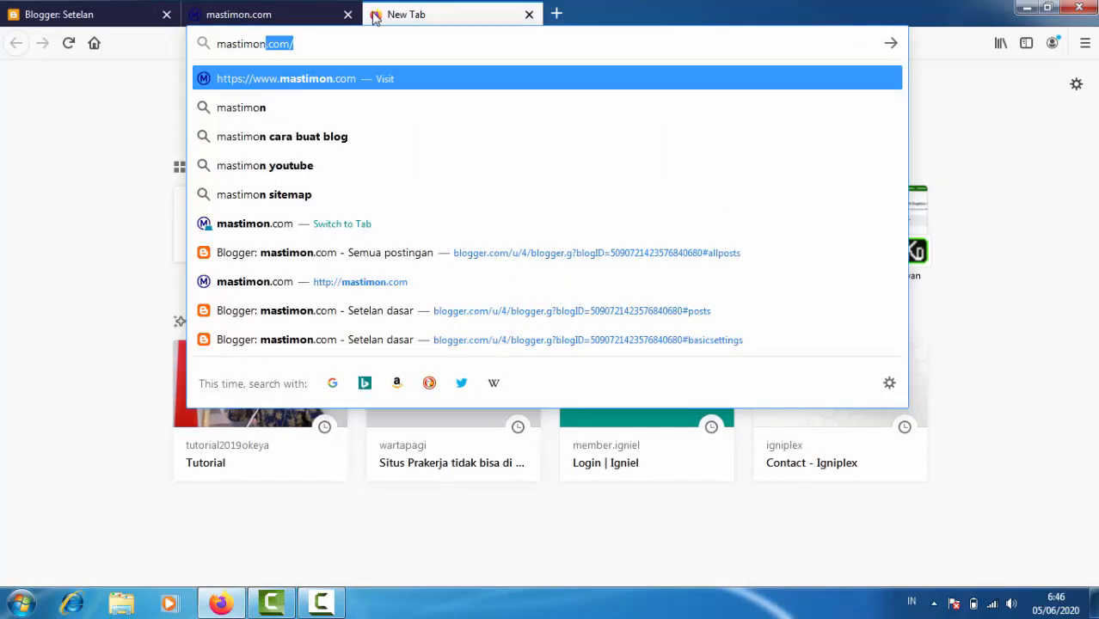
pyautogui.press('Delete')
pyautogui.press('Return')
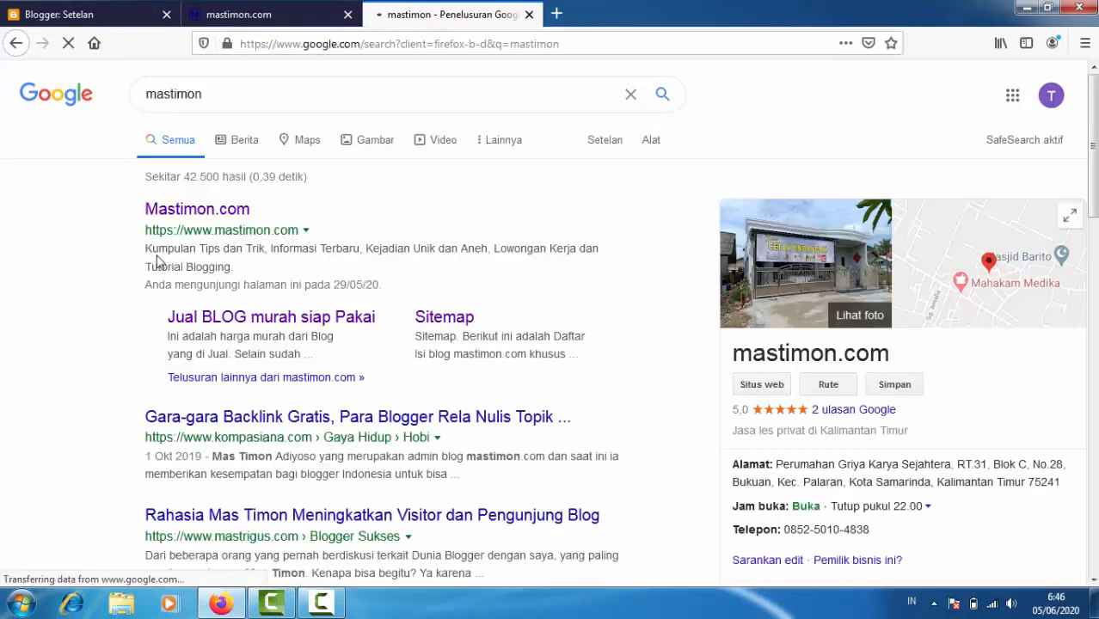
pyautogui.moveTo(147, 249); pyautogui.dragTo(238, 266)
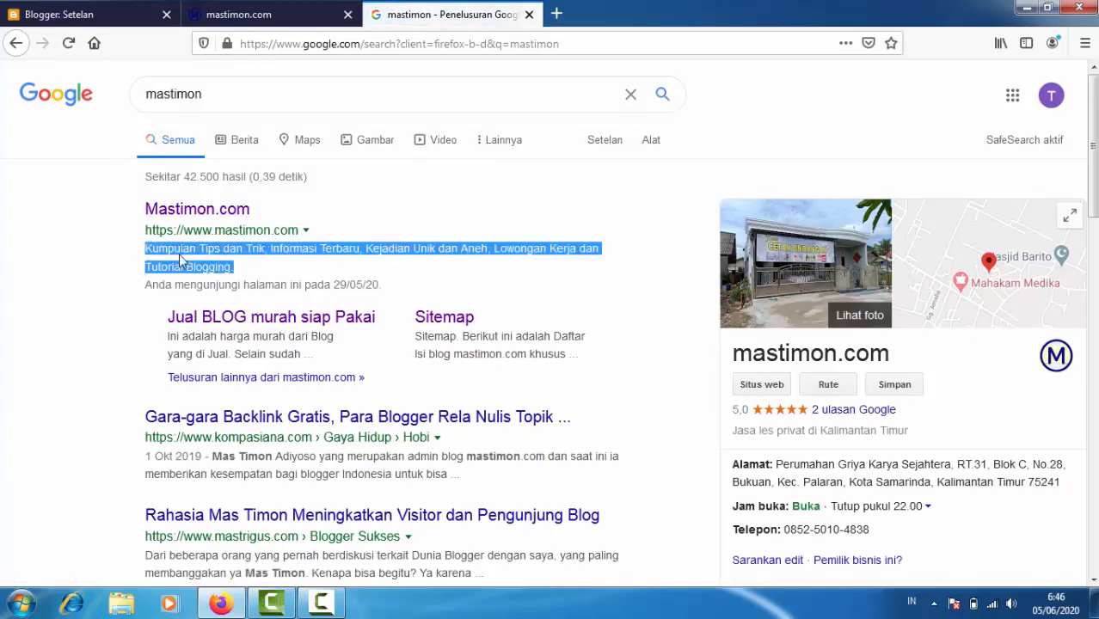
# Return to the blog settings and try switching custom ads.txt on under Monetisasi, turning it back off
pyautogui.click(83, 15)
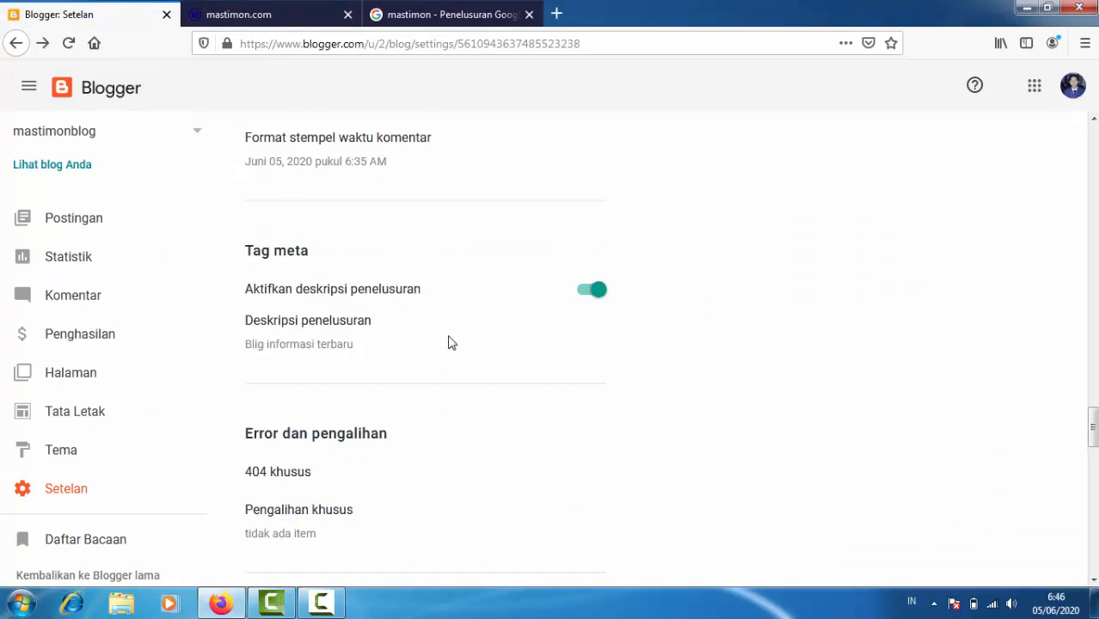
pyautogui.scroll(-3, 448, 343)
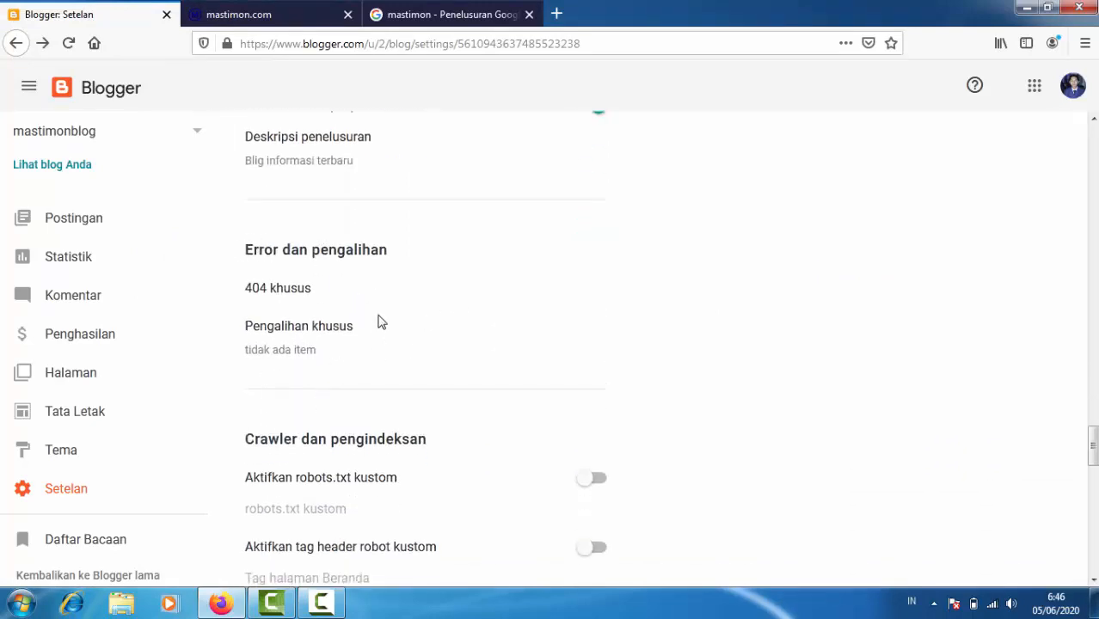
pyautogui.scroll(-3, 381, 319)
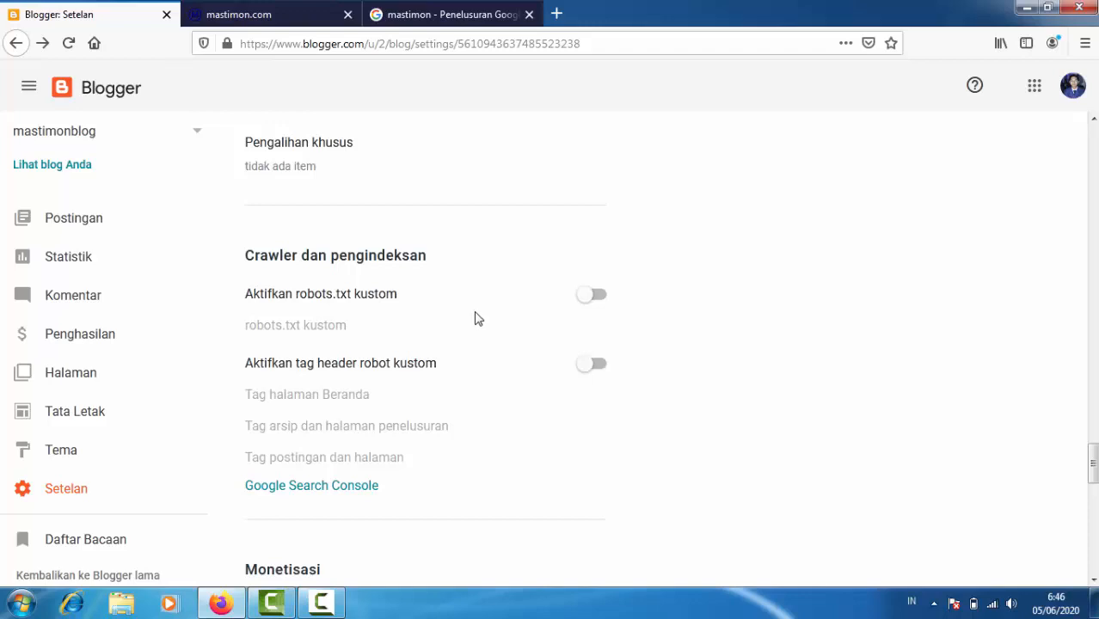
pyautogui.scroll(-2, 478, 319)
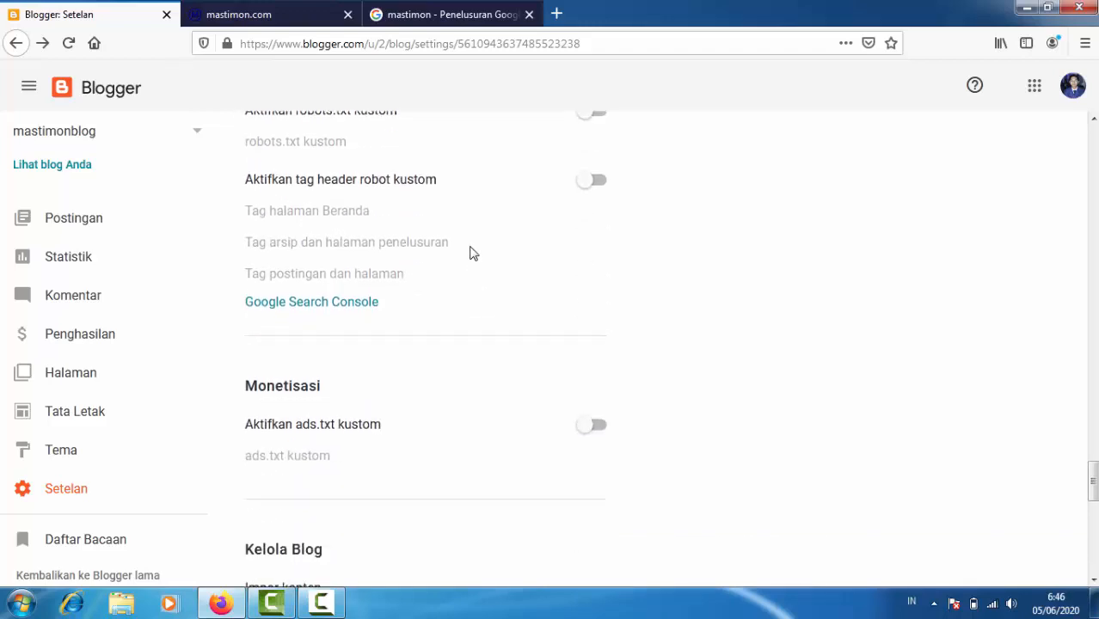
pyautogui.scroll(-1, 472, 252)
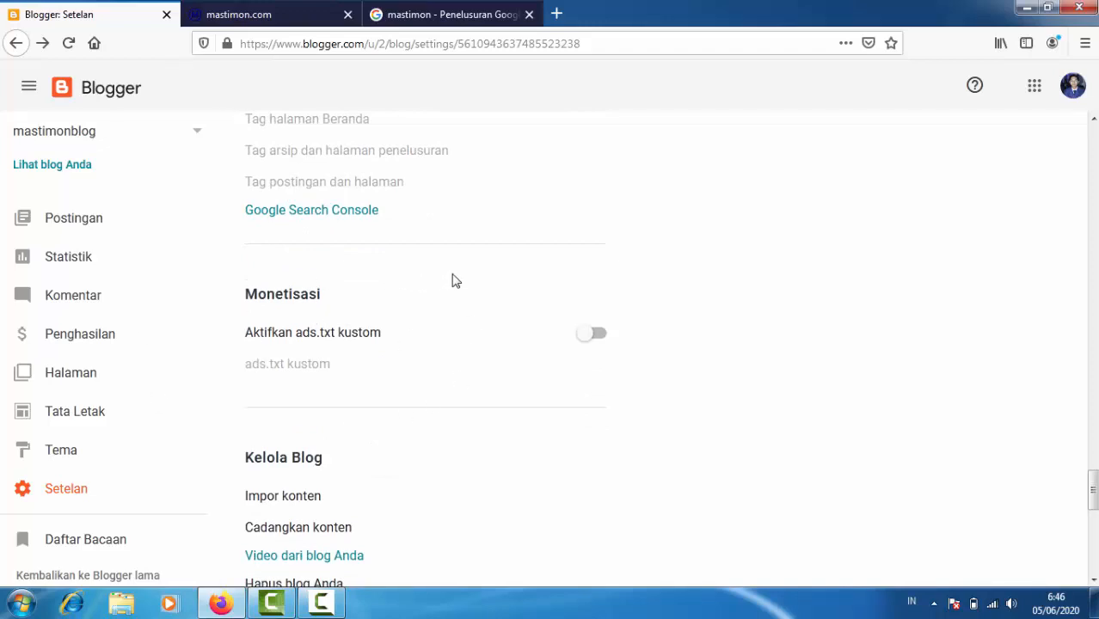
pyautogui.click(594, 337)
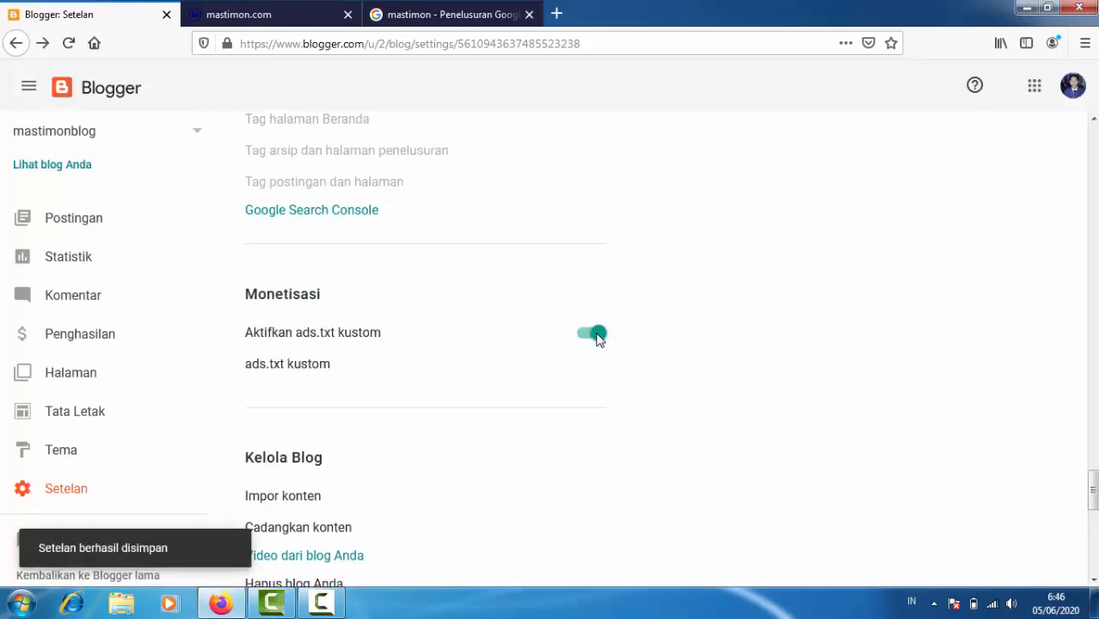
pyautogui.click(596, 338)
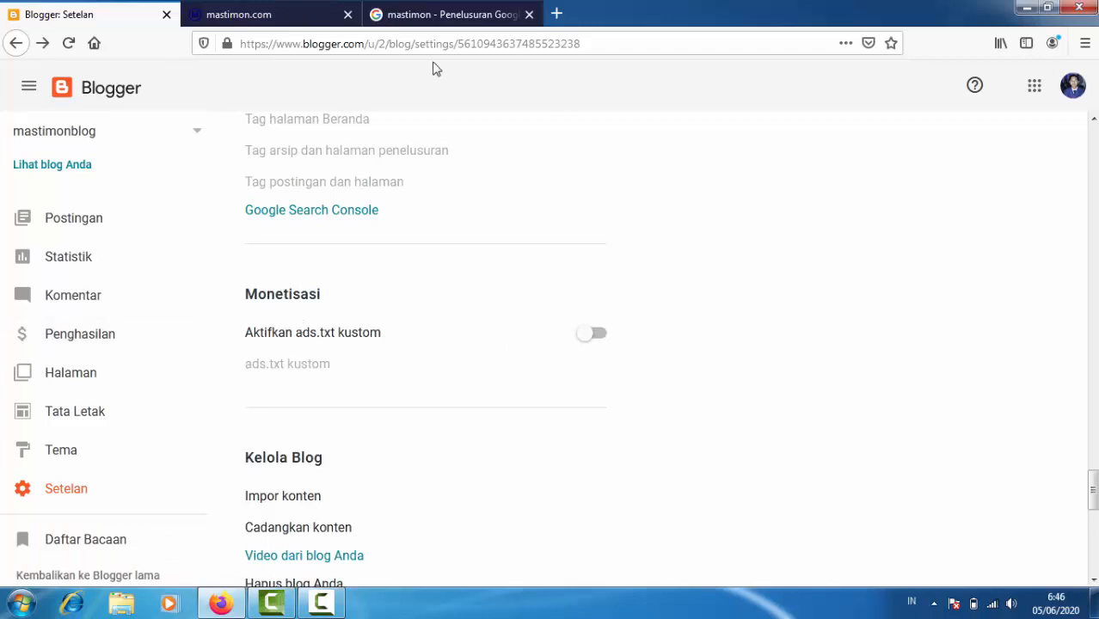
# Search the mastimon.com site for "ads txt" and locate the article on installing Ads.txt in Blogger
pyautogui.click(290, 17)
pyautogui.scroll(3, 394, 131)
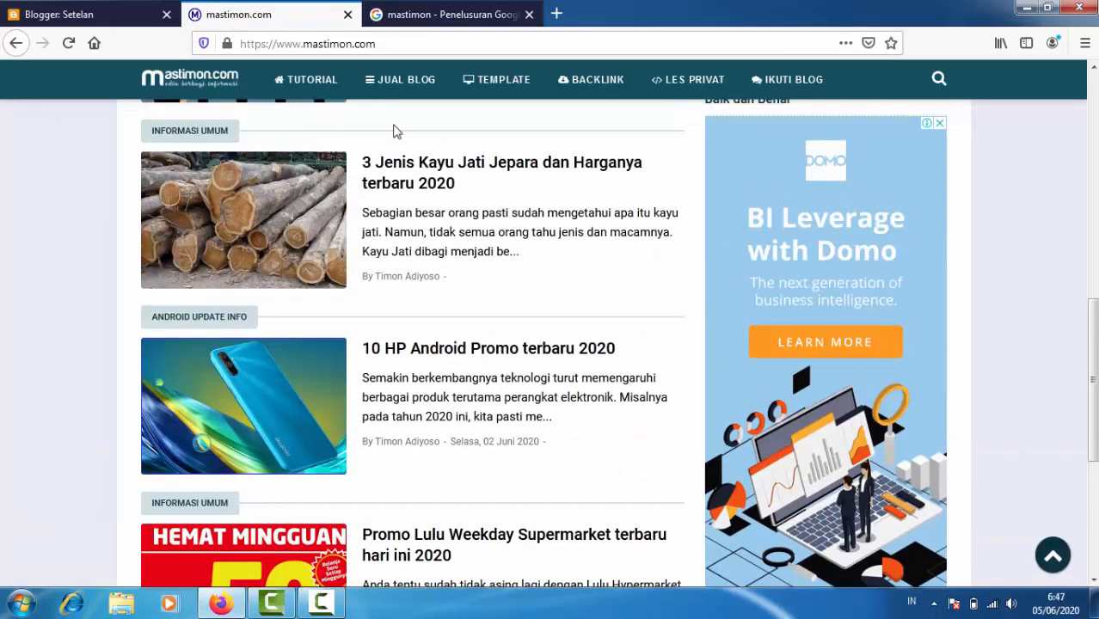
pyautogui.scroll(3, 394, 130)
pyautogui.click(939, 79)
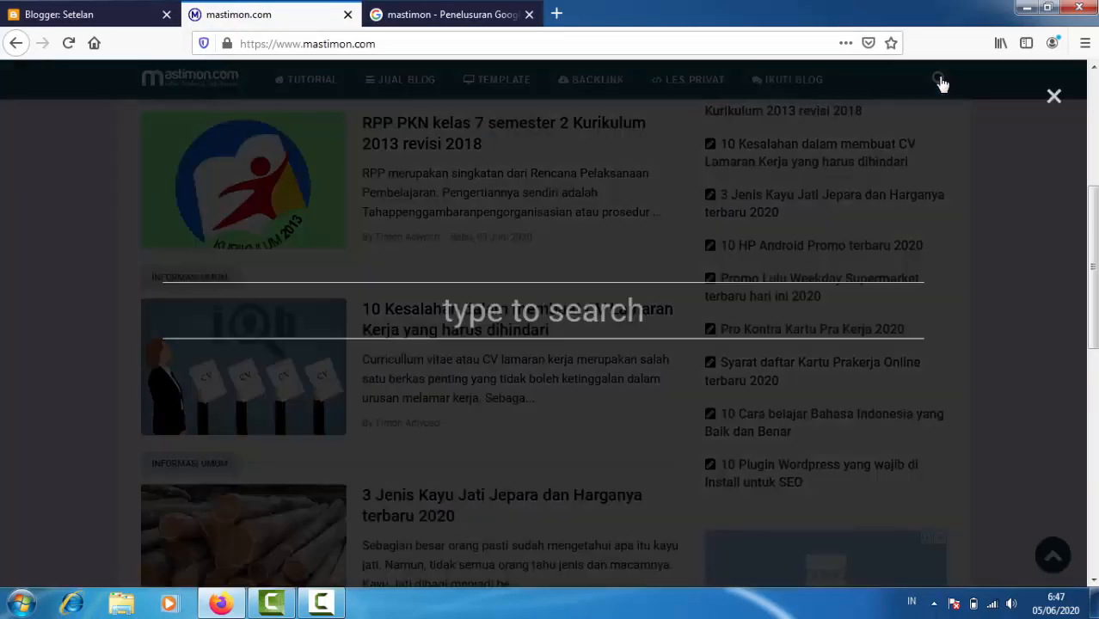
pyautogui.write('ads t')
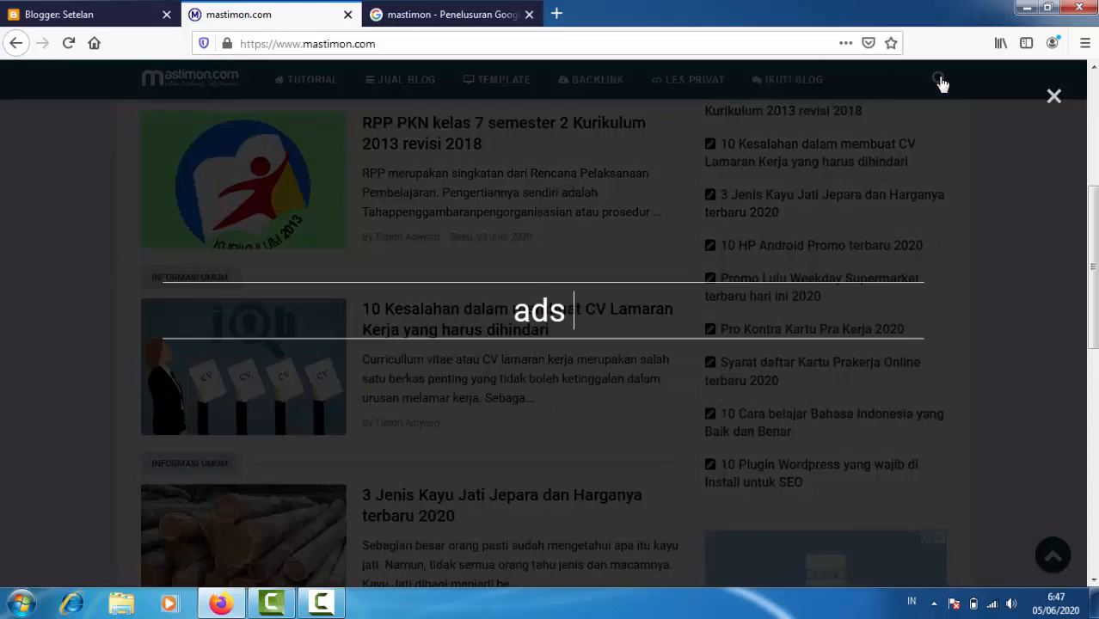
pyautogui.write('xt')
pyautogui.press('Return')
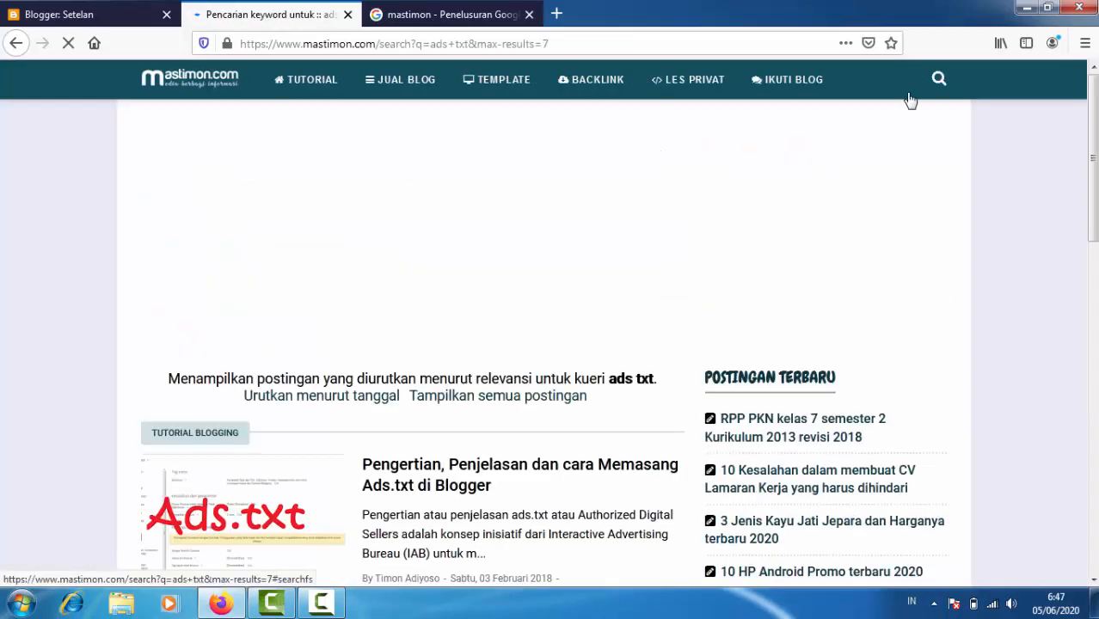
pyautogui.scroll(-3, 465, 273)
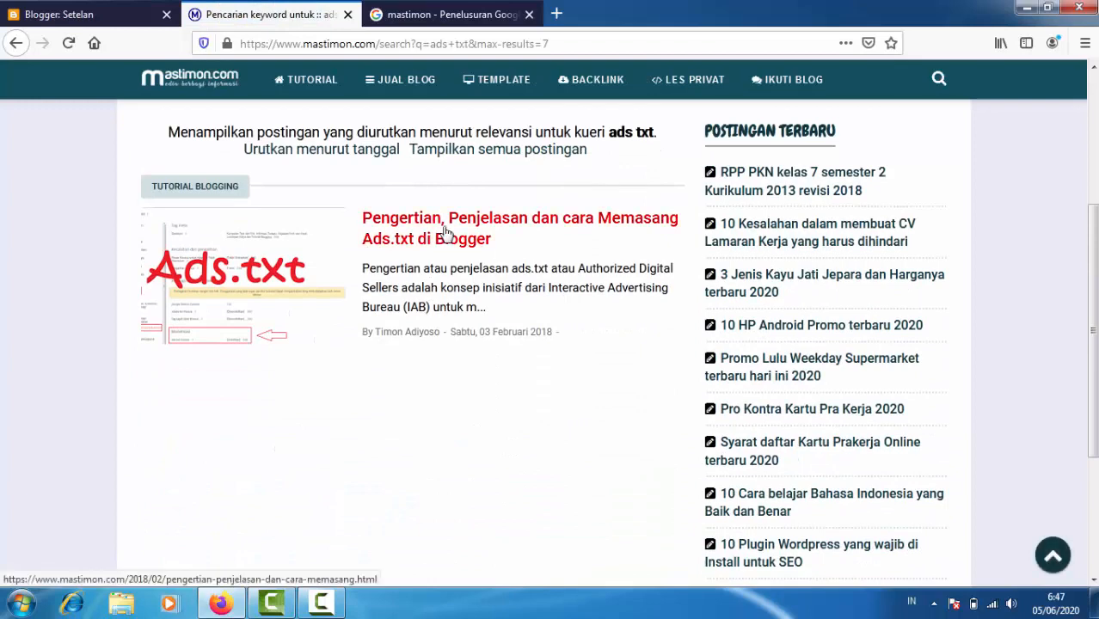
# Return to the blog settings and view the Cadangkan konten and Impor konten dialogs, cancelling both
pyautogui.click(86, 14)
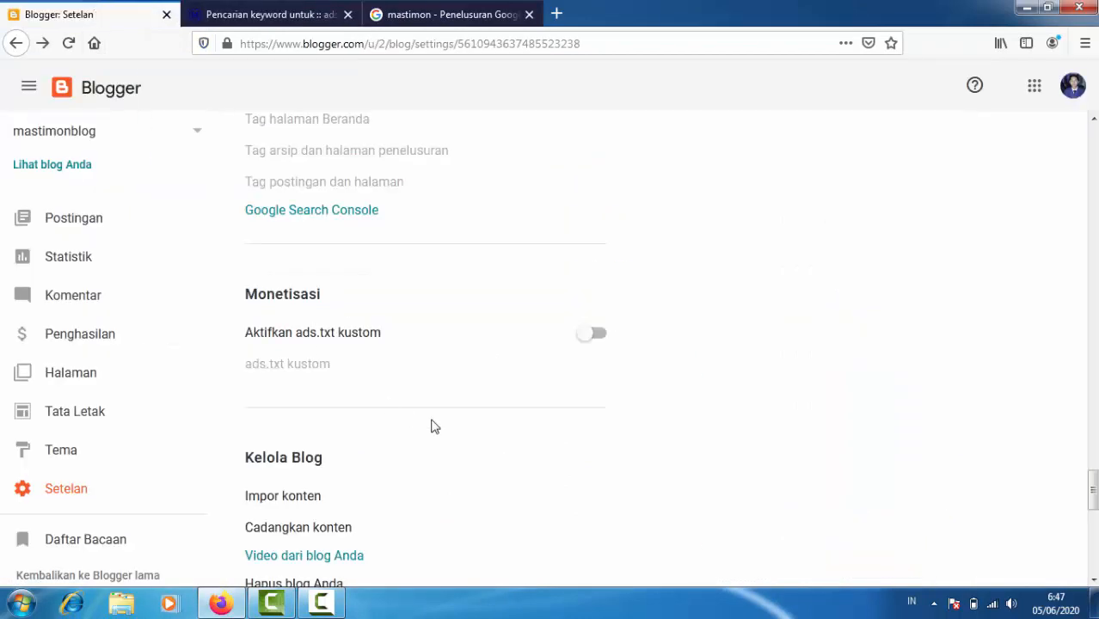
pyautogui.scroll(-3, 541, 333)
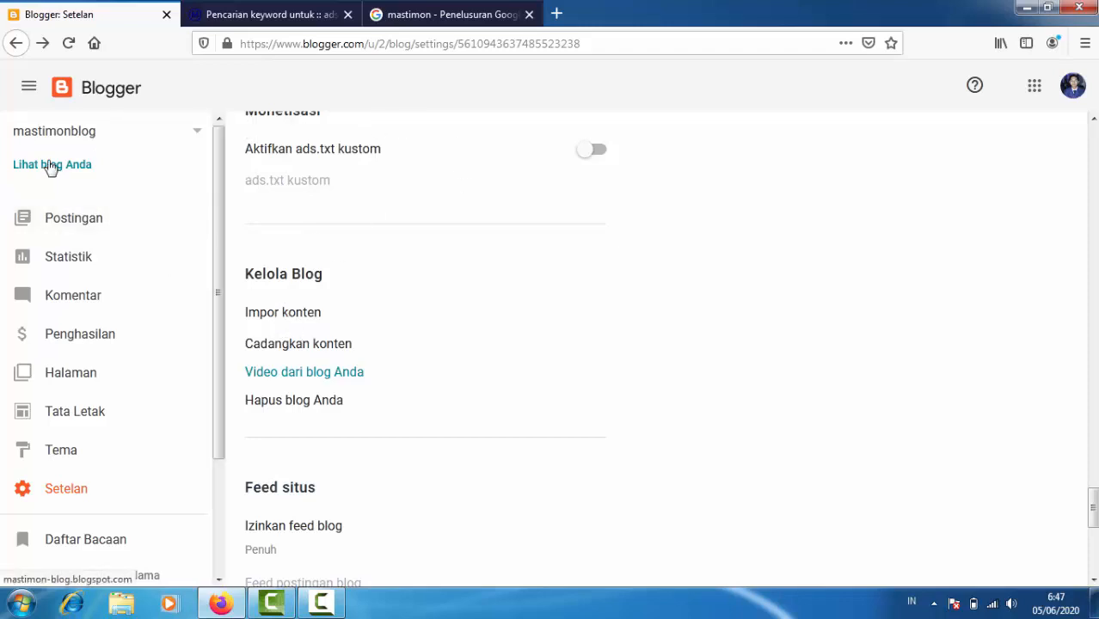
pyautogui.click(295, 345)
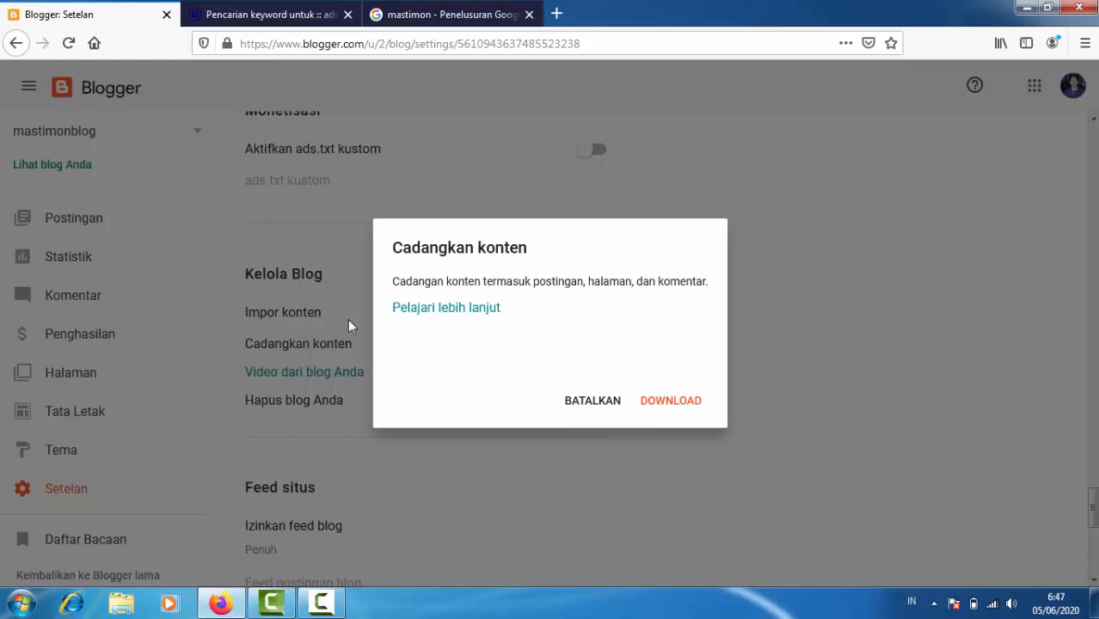
pyautogui.click(595, 401)
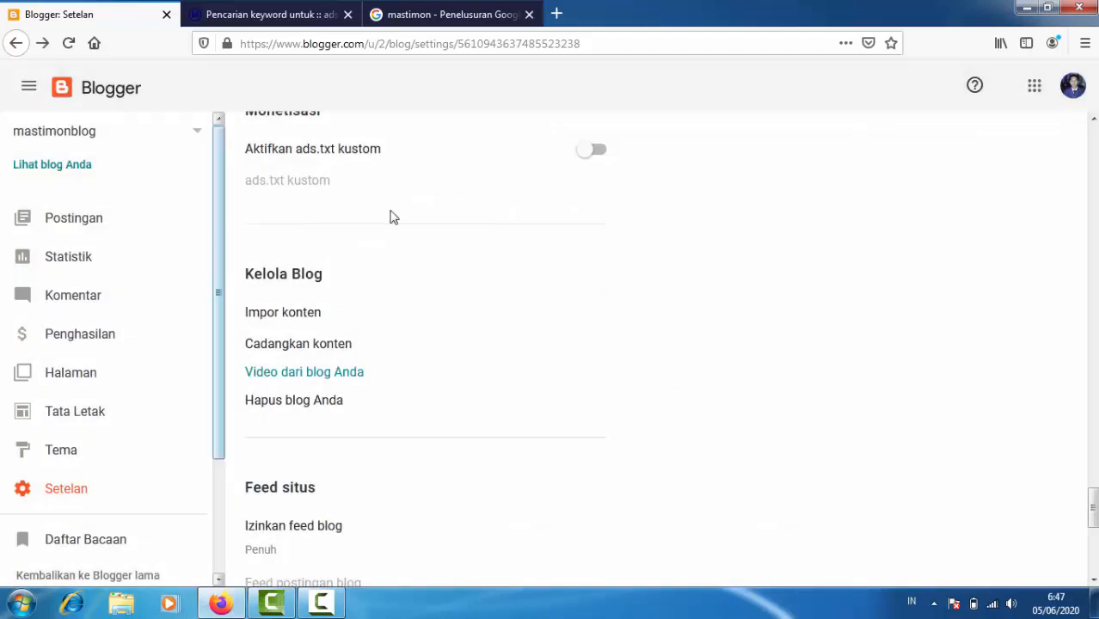
pyautogui.click(278, 320)
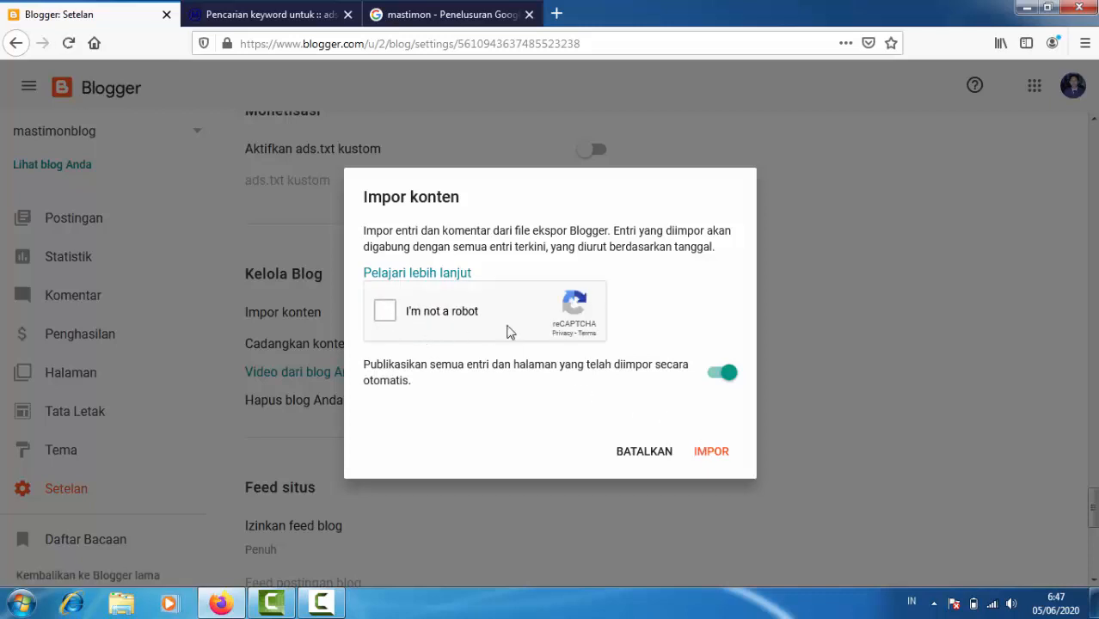
pyautogui.click(644, 451)
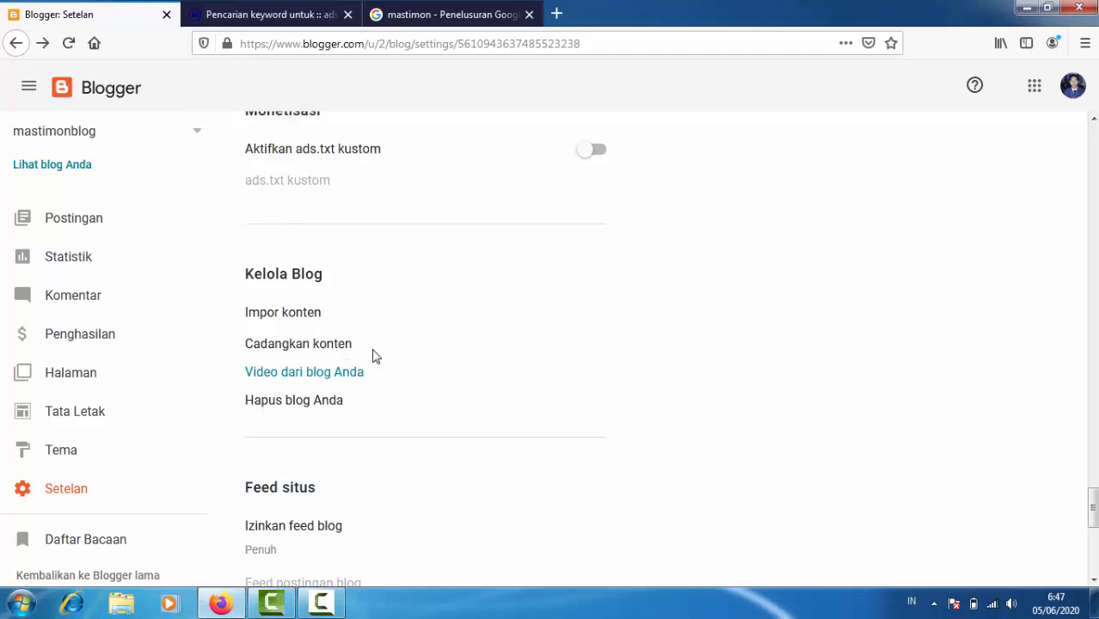
# Set Izinkan feed blog under Feed situs to Pendek and save it
pyautogui.scroll(-1, 297, 382)
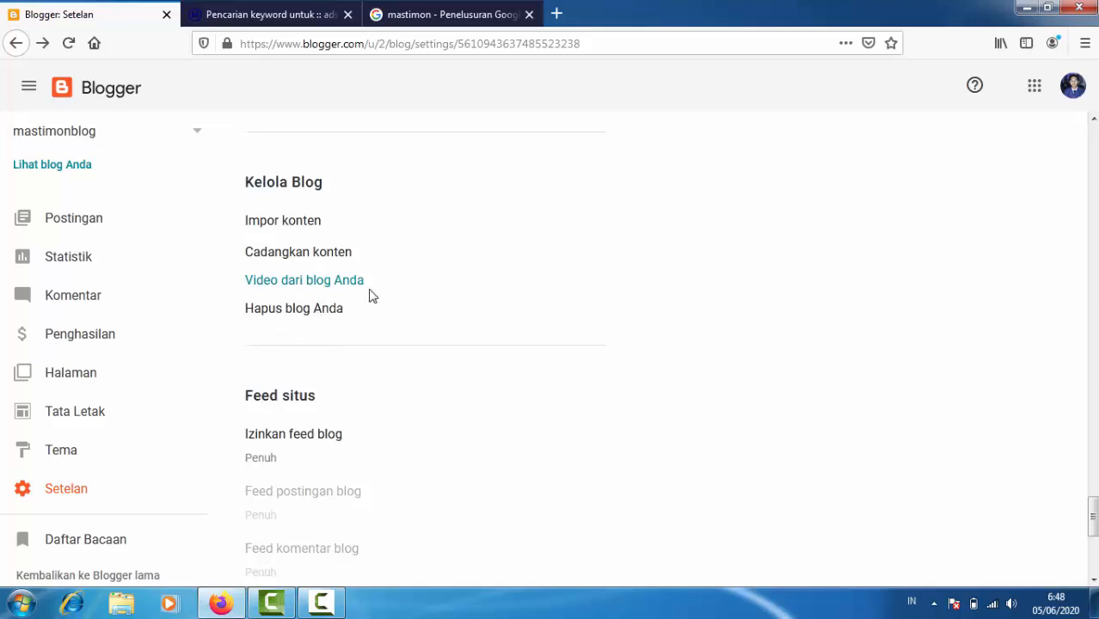
pyautogui.scroll(-2, 344, 344)
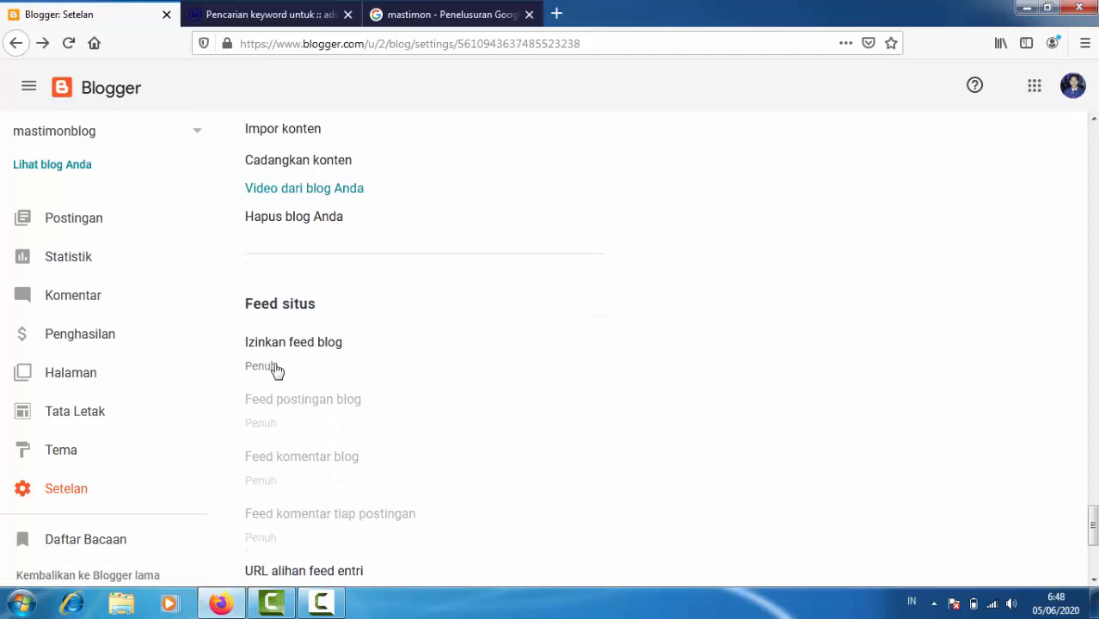
pyautogui.click(262, 368)
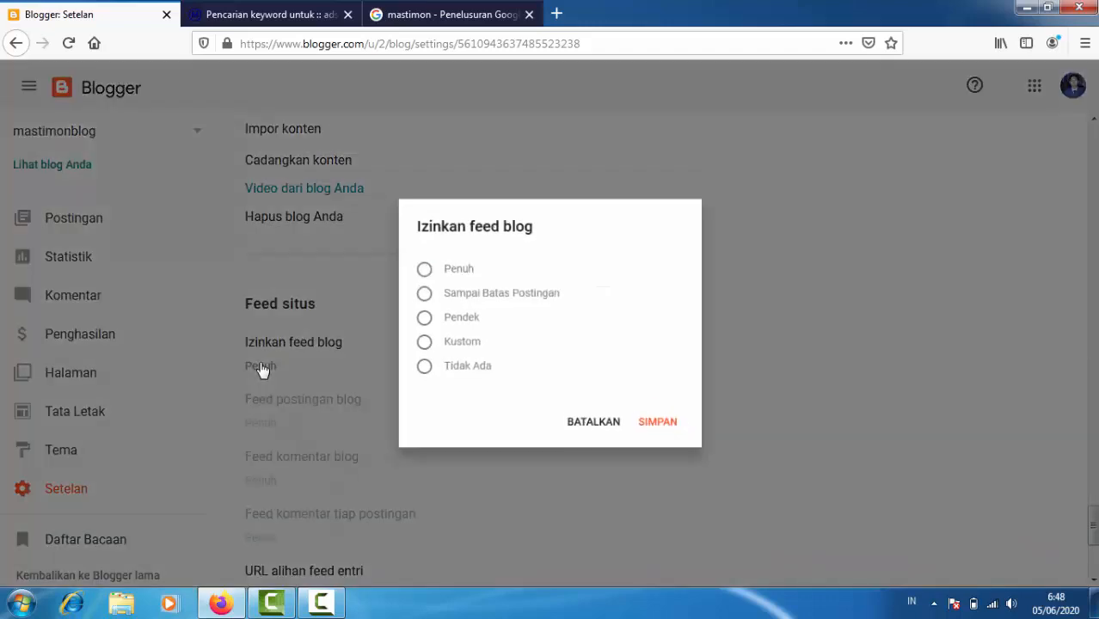
pyautogui.click(417, 318)
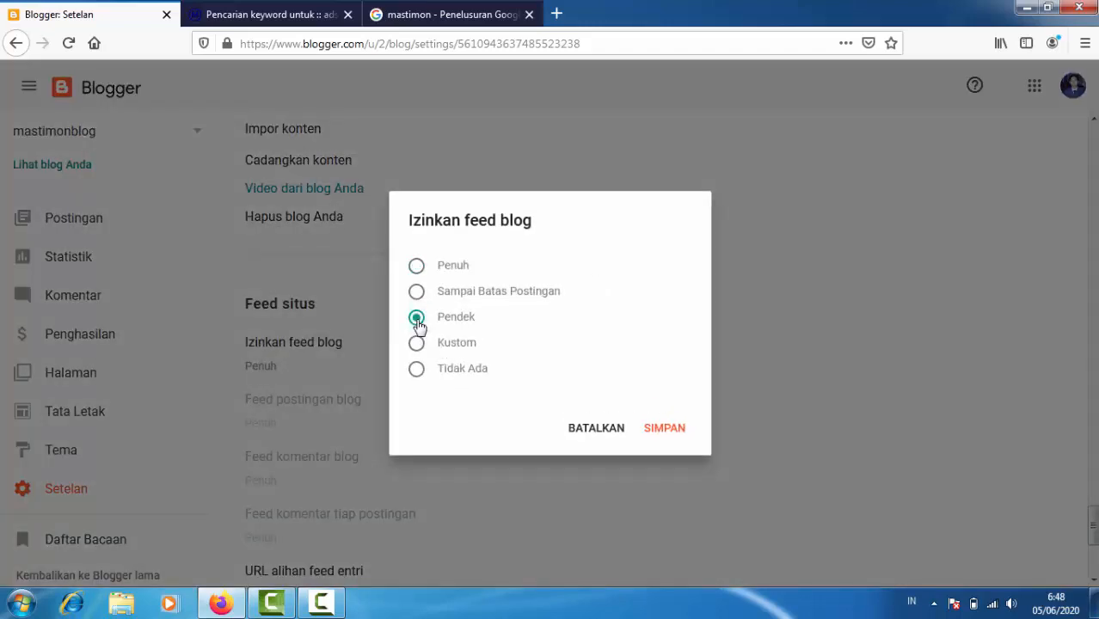
pyautogui.click(672, 433)
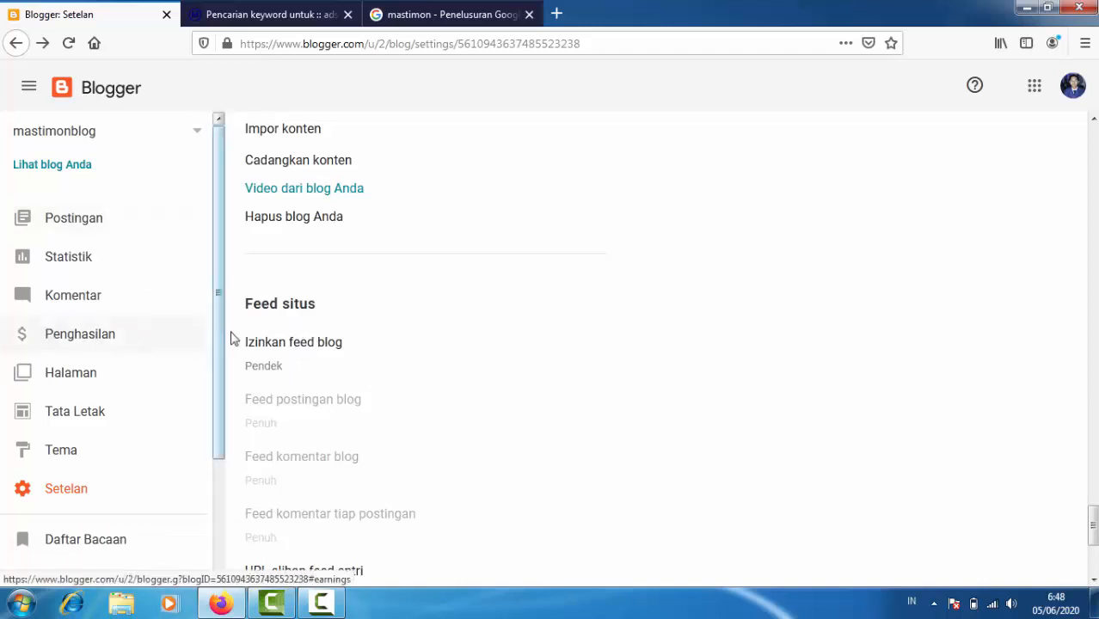
# Open the mastimon.com article on installing Ads.txt in Blogger and look through its explanation
pyautogui.click(247, 23)
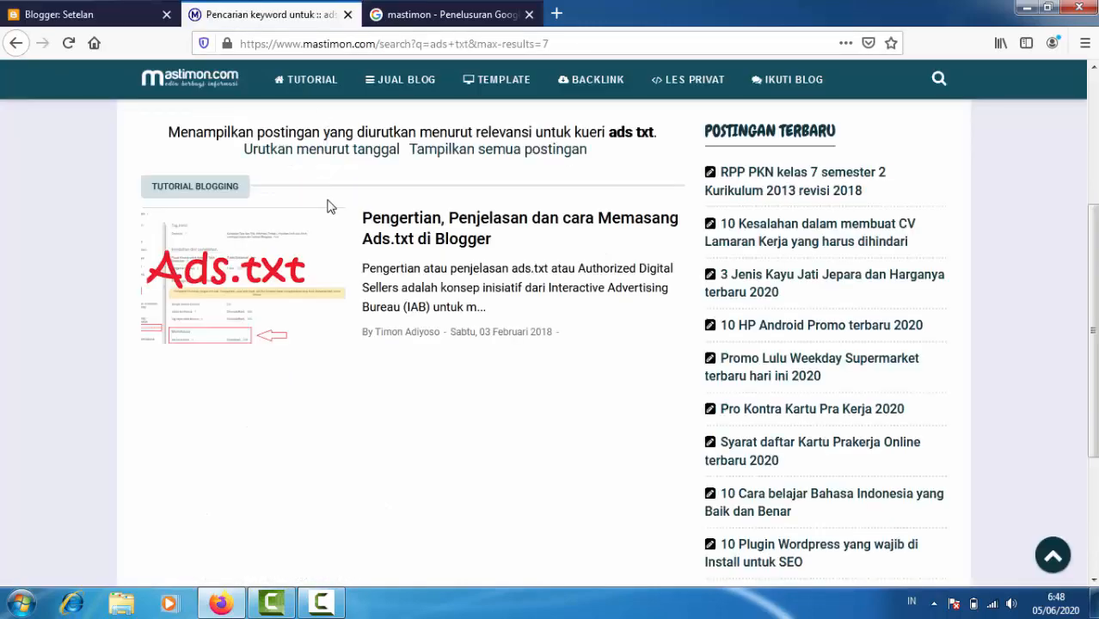
pyautogui.click(421, 228)
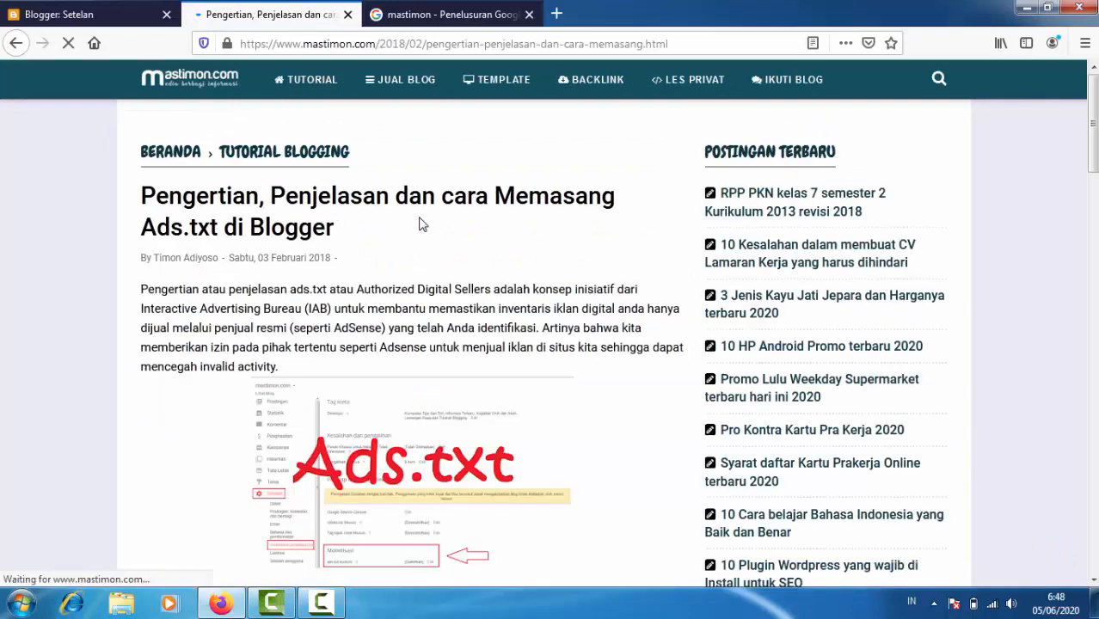
pyautogui.scroll(-3, 217, 381)
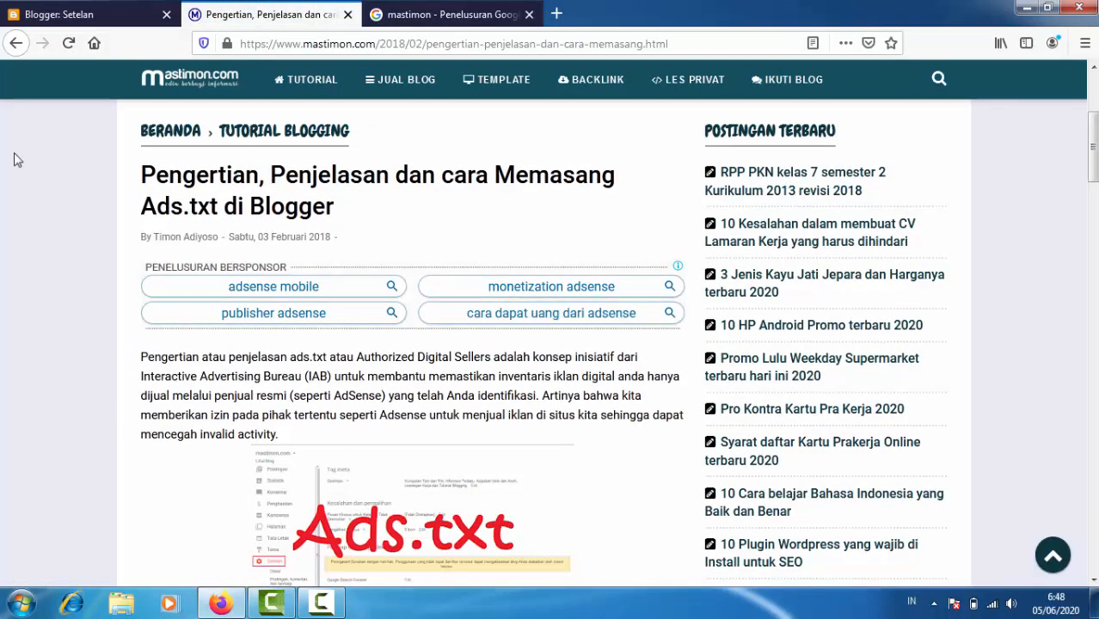
pyautogui.click(76, 13)
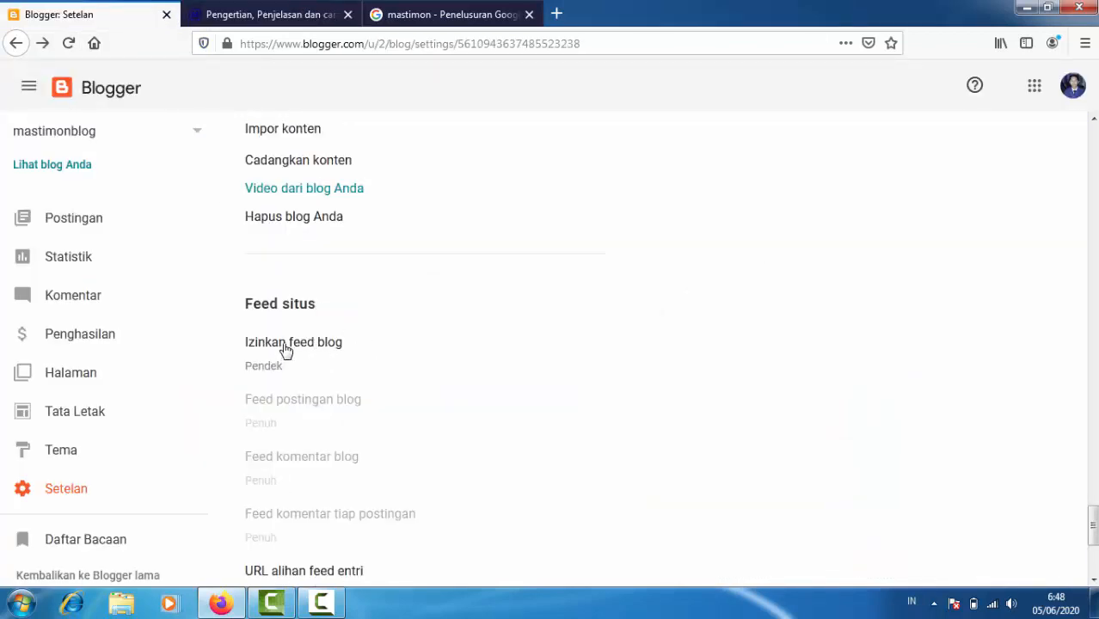
pyautogui.click(267, 13)
pyautogui.scroll(-7, 372, 532)
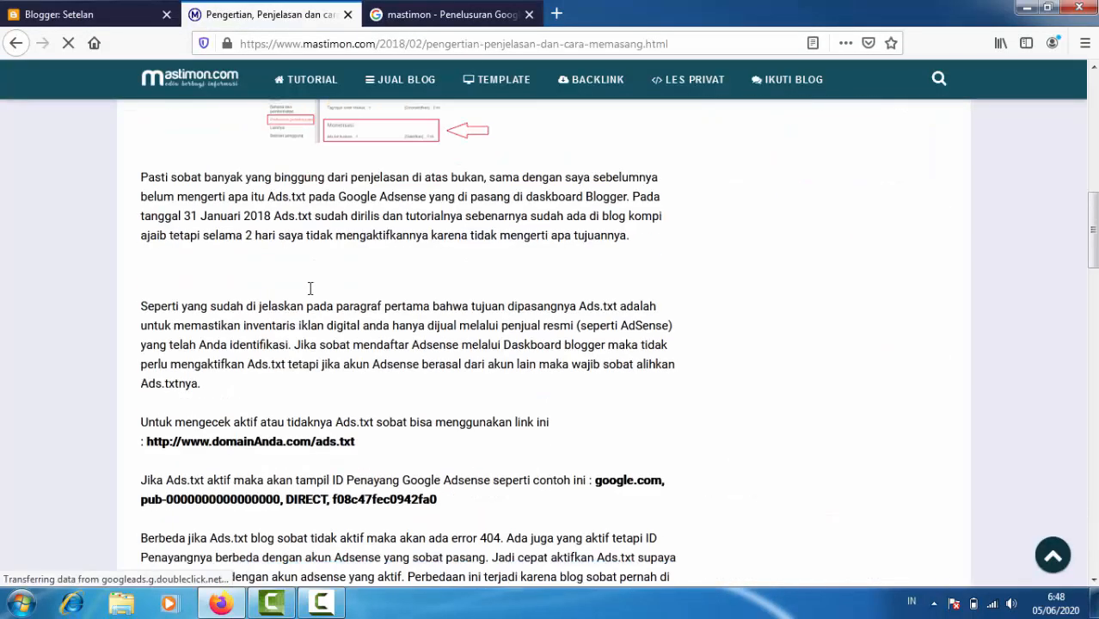
# Return to the blog settings and review the remaining Feed situs and Umum options
pyautogui.click(75, 15)
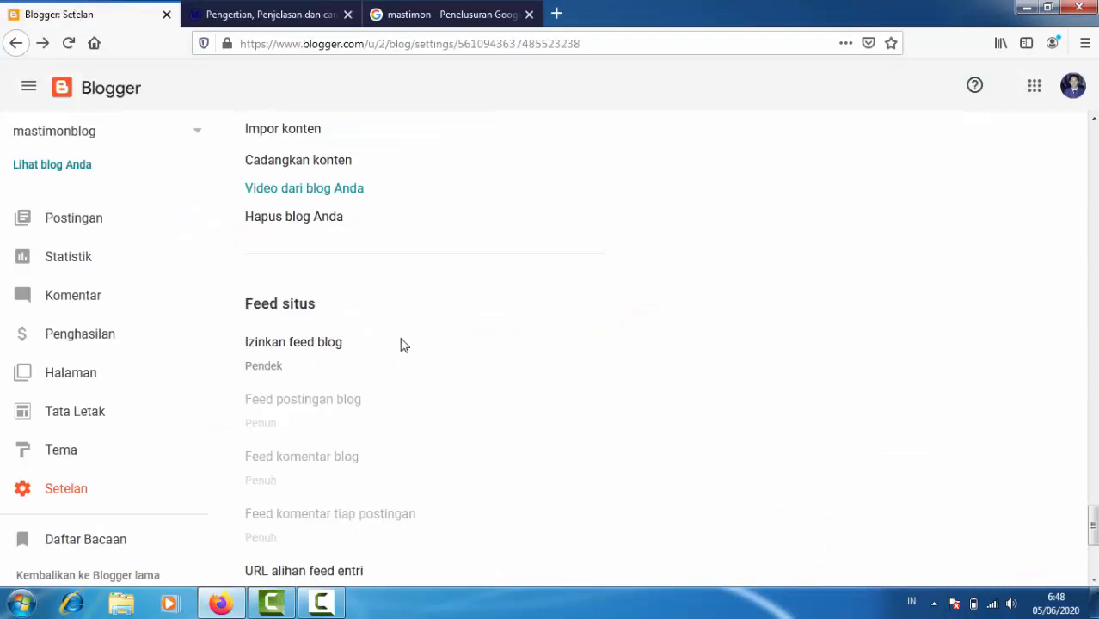
pyautogui.scroll(-2, 401, 344)
pyautogui.scroll(-4, 297, 454)
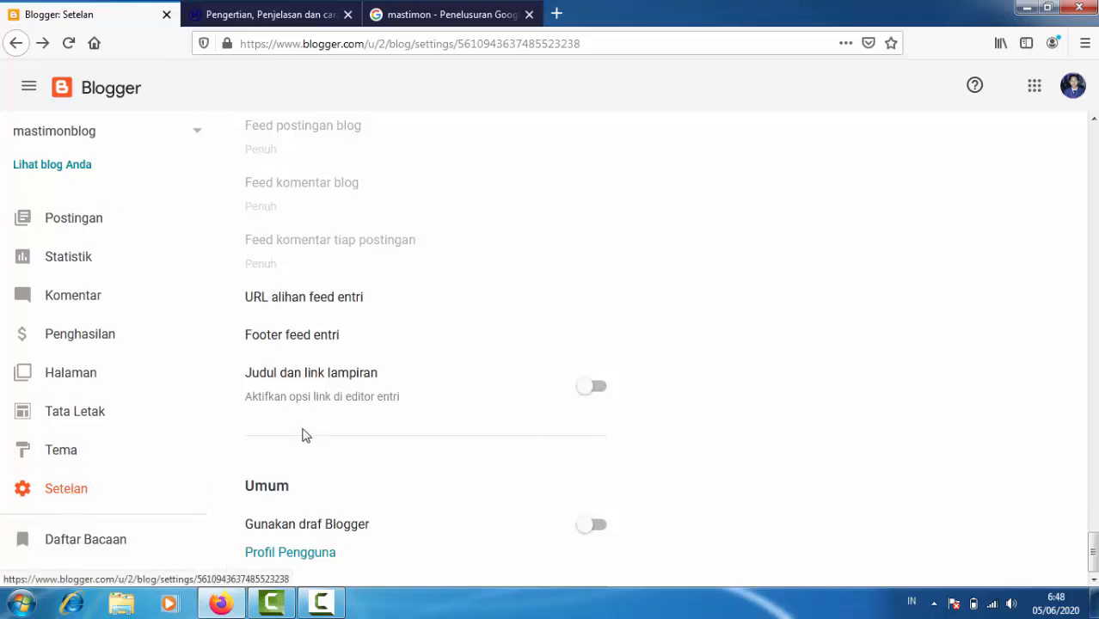
pyautogui.scroll(10, 425, 467)
pyautogui.scroll(5, 432, 375)
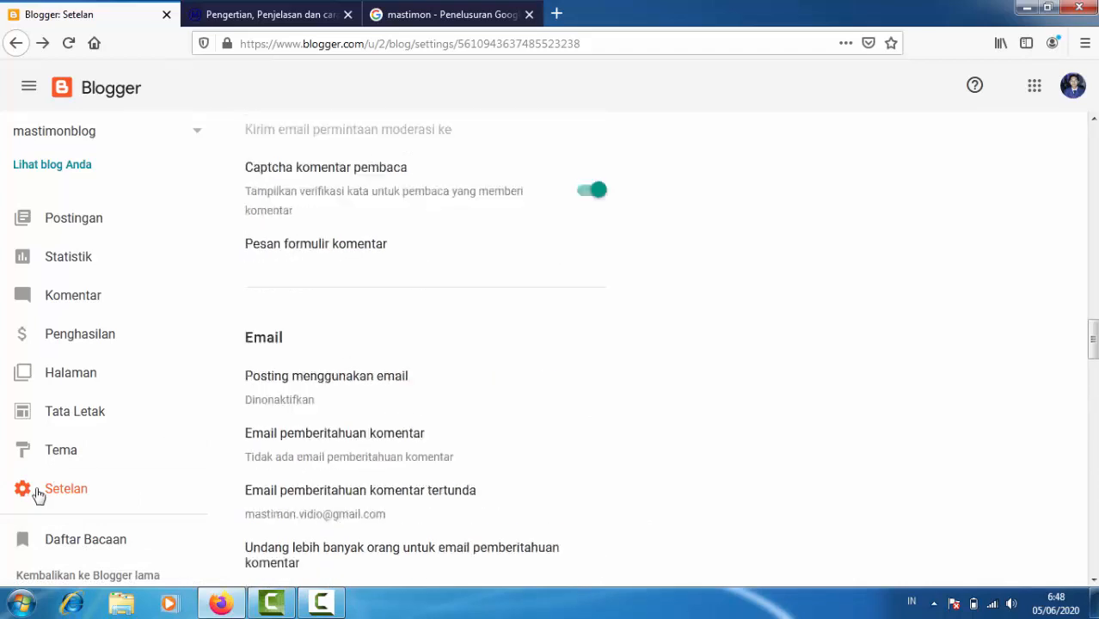
# Go to the blog's Tema page and open the current custom theme for customization in the theme designer
pyautogui.click(59, 450)
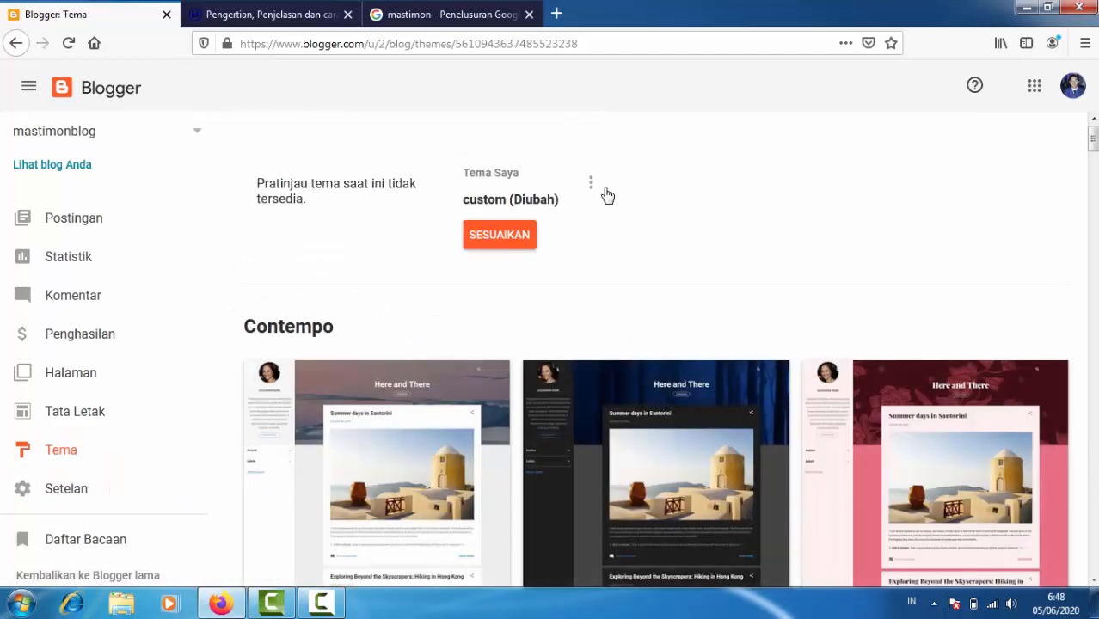
pyautogui.click(591, 182)
pyautogui.click(797, 188)
pyautogui.click(497, 242)
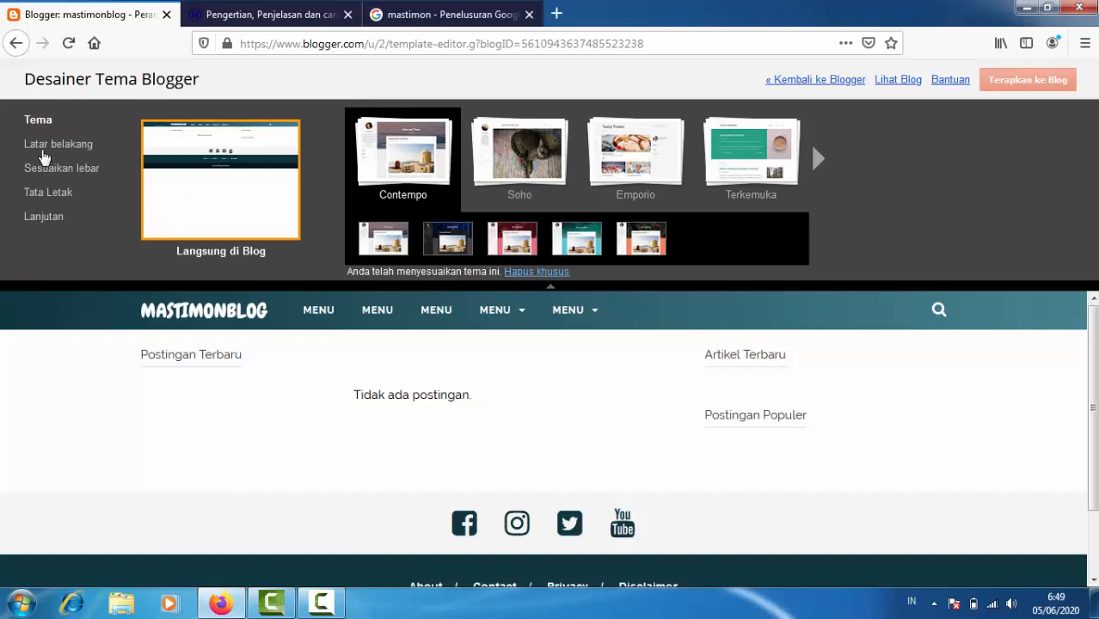
# Review the theme designer's Latar belakang options and the Teks Halaman and Warna Link settings under Lanjutan
pyautogui.click(44, 148)
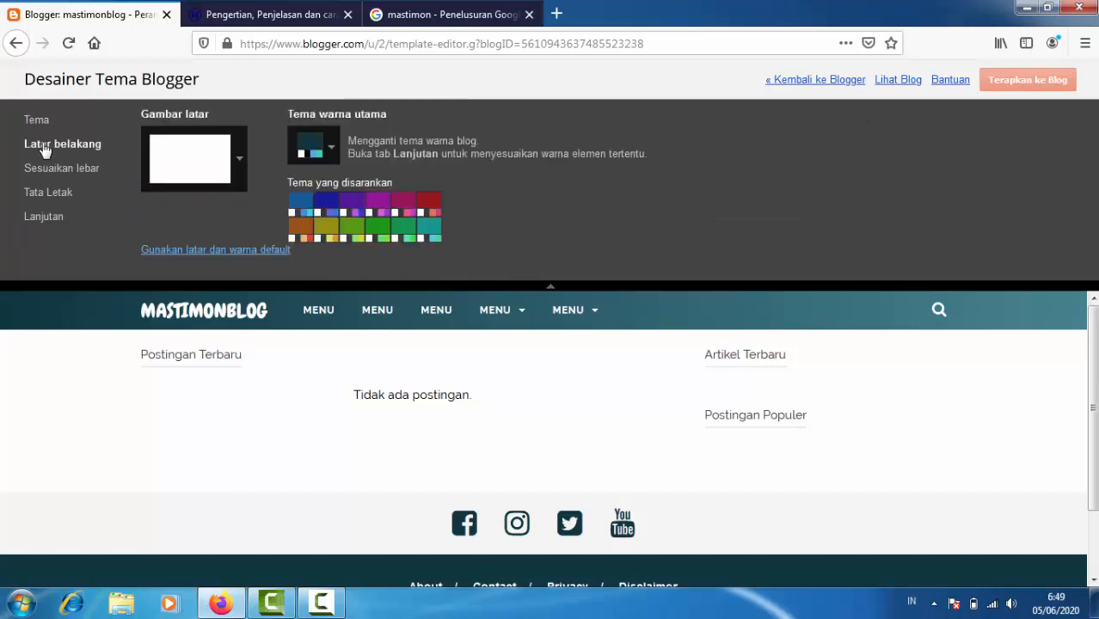
pyautogui.click(30, 220)
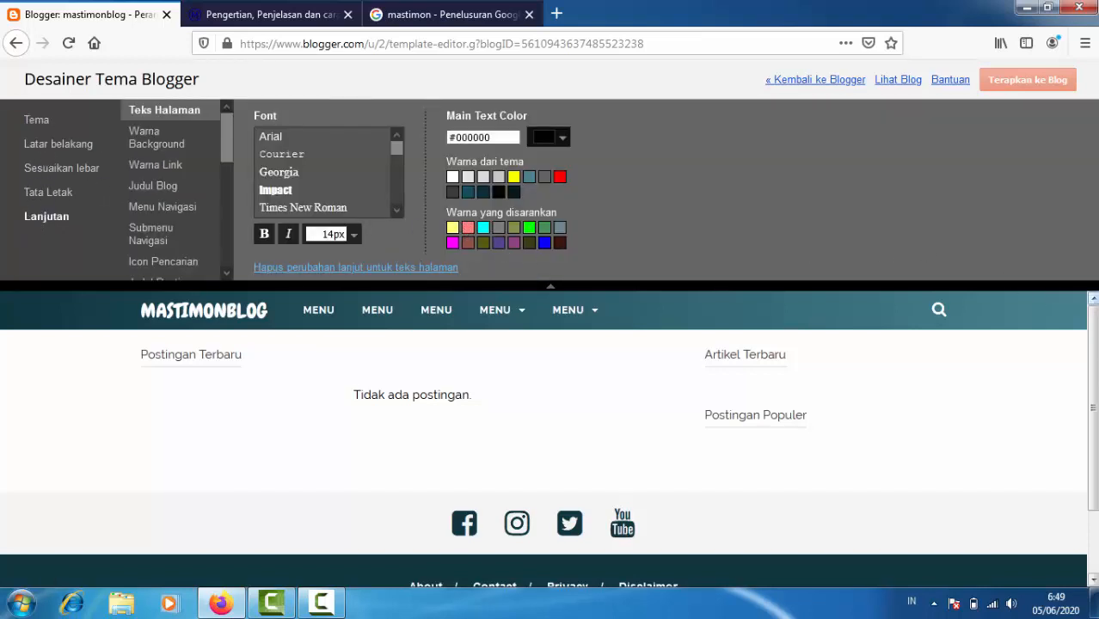
pyautogui.scroll(-3, 1067, 398)
pyautogui.scroll(3, 961, 406)
pyautogui.moveTo(222, 135)
pyautogui.mouseDown()
pyautogui.moveTo(220, 250)
pyautogui.moveTo(225, 141)
pyautogui.mouseUp()
pyautogui.click(162, 131)
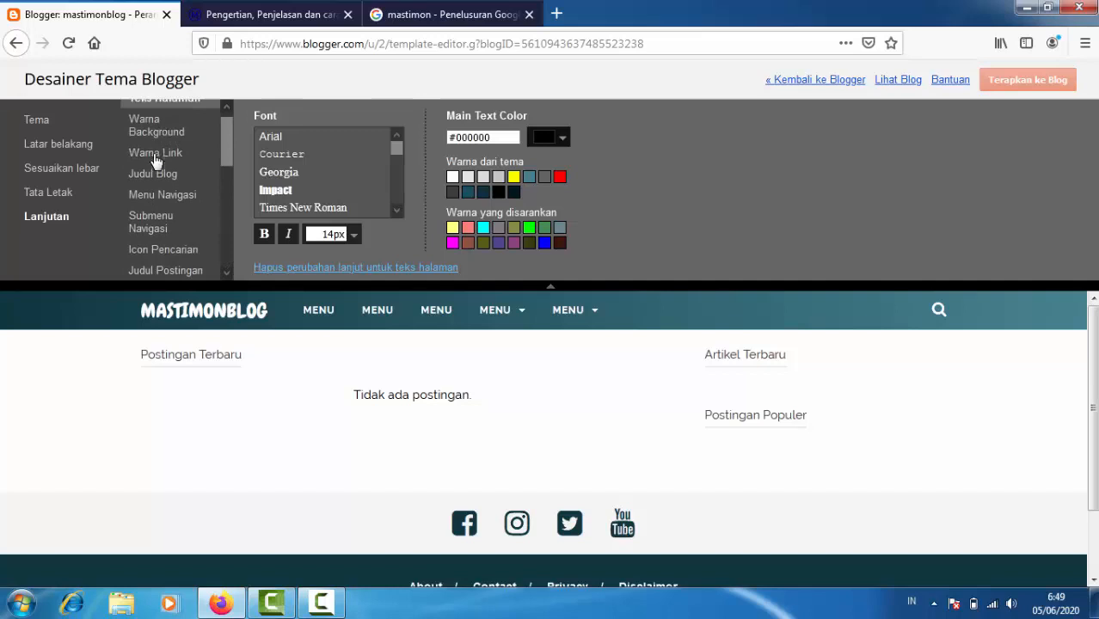
pyautogui.click(158, 155)
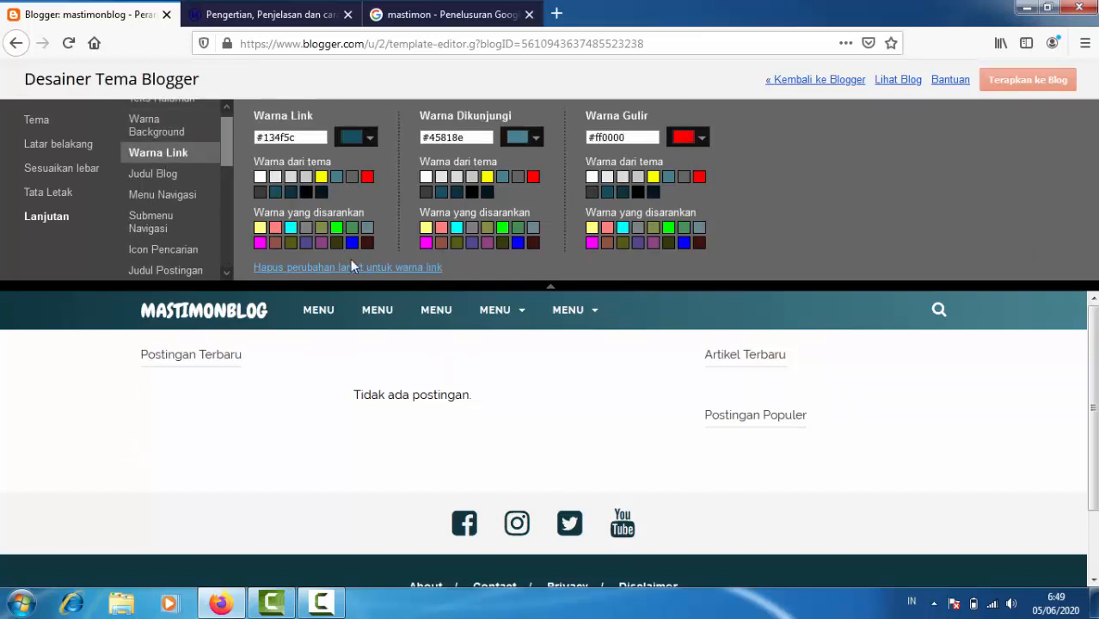
# Set the Judul Blog title color to yellow (#ffff00) and apply the change to the blog
pyautogui.click(157, 175)
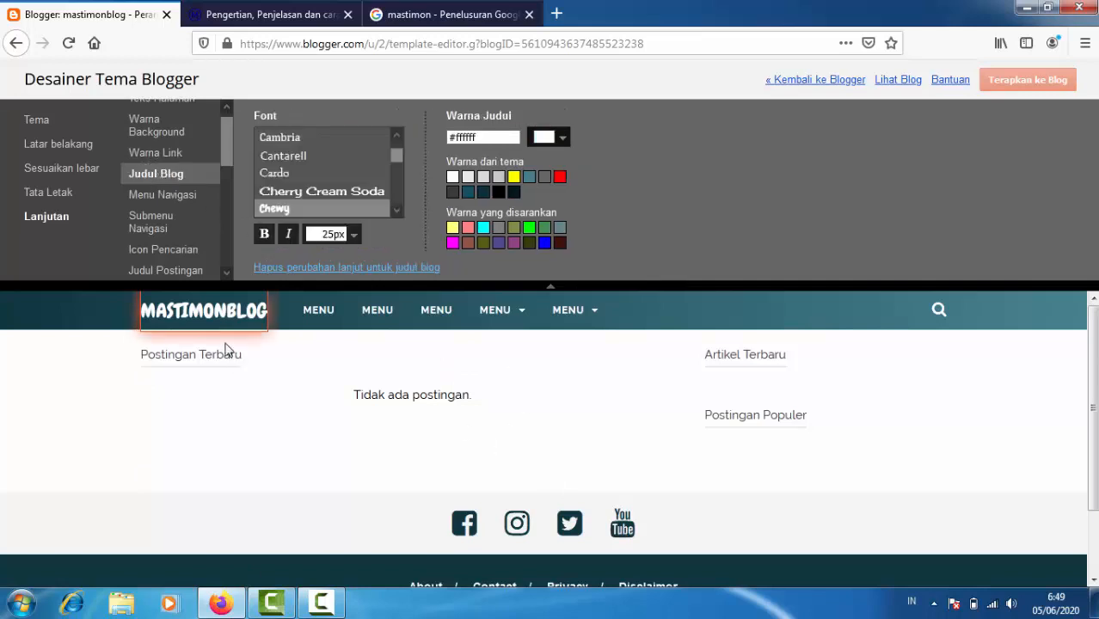
pyautogui.click(561, 138)
pyautogui.click(677, 180)
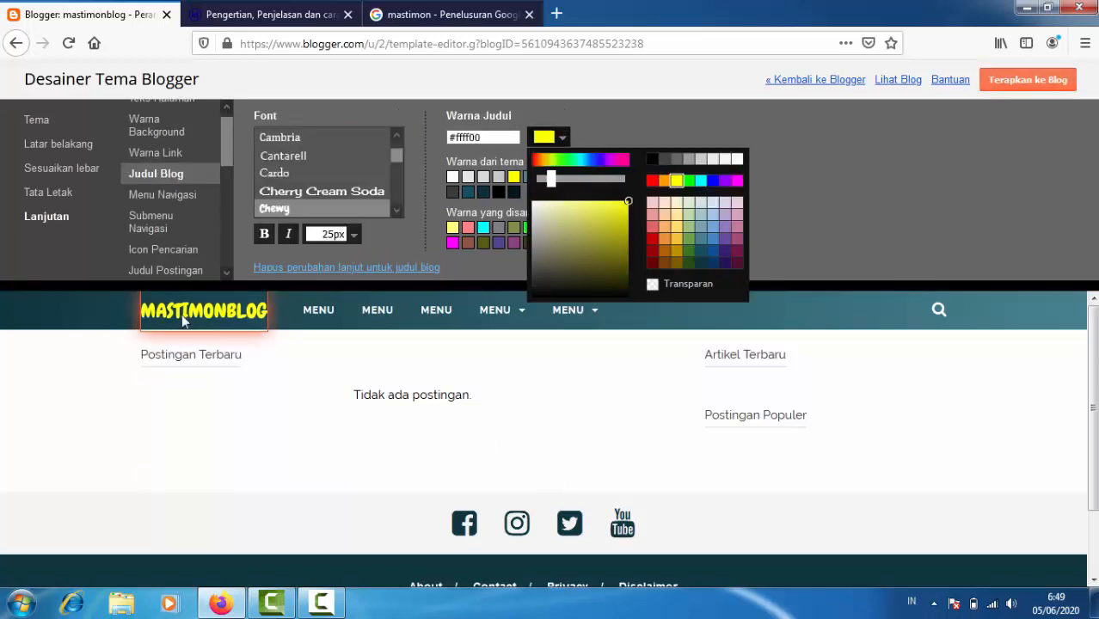
pyautogui.click(1026, 80)
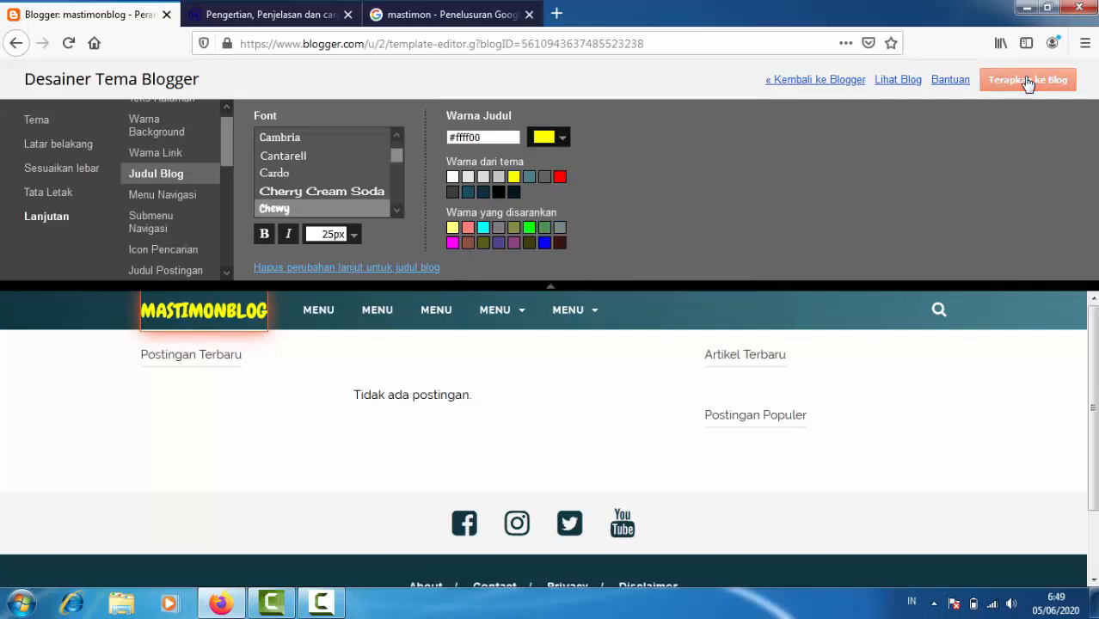
# Return from the theme designer to Blogger and review the custom theme's additional options and the Tata Letak page
pyautogui.click(799, 80)
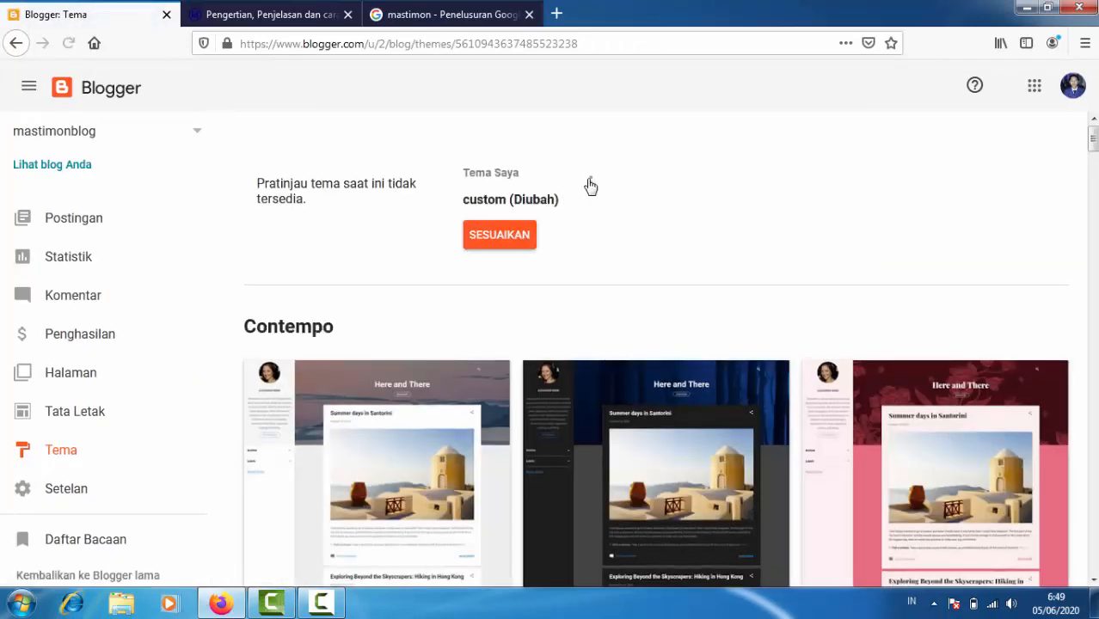
pyautogui.click(590, 182)
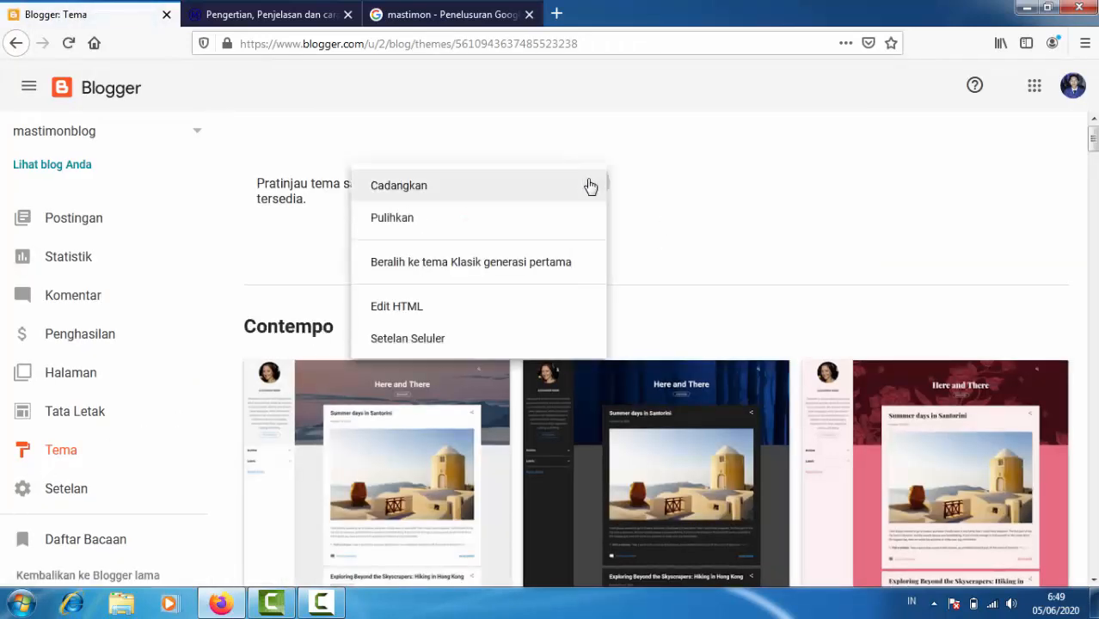
pyautogui.click(71, 417)
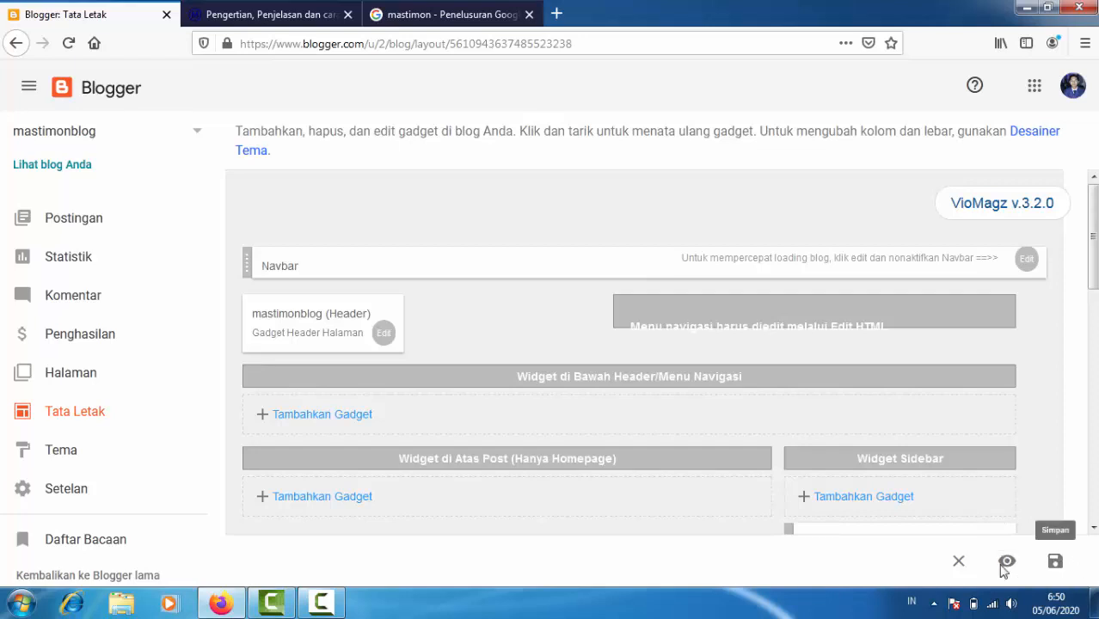
# Create a new page titled "About" in the blog's Halaman section and publish it
pyautogui.click(76, 376)
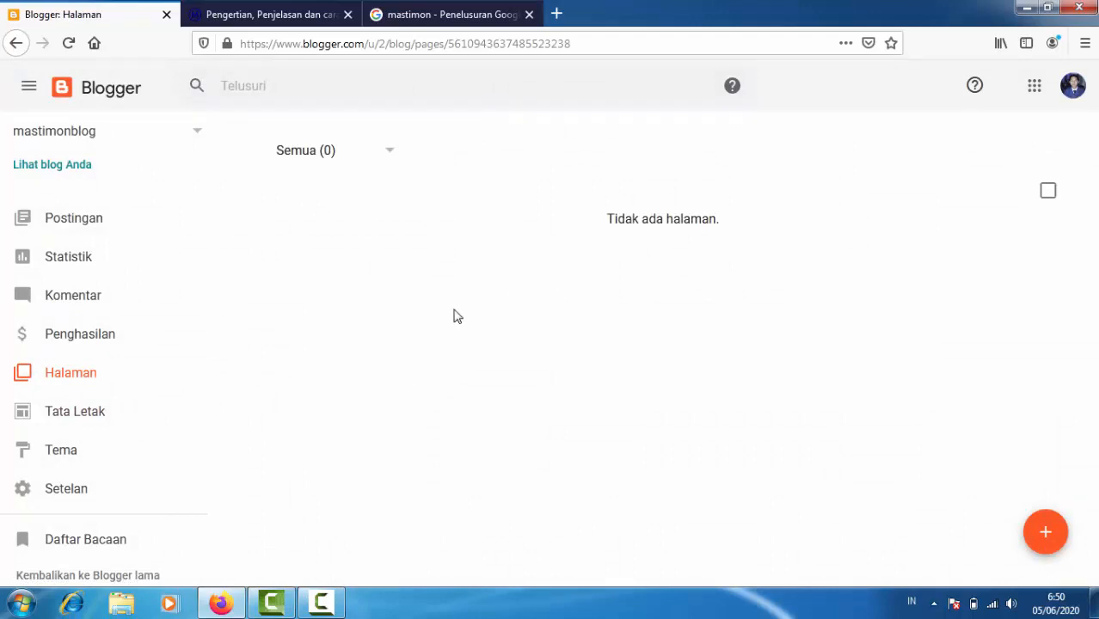
pyautogui.click(1045, 537)
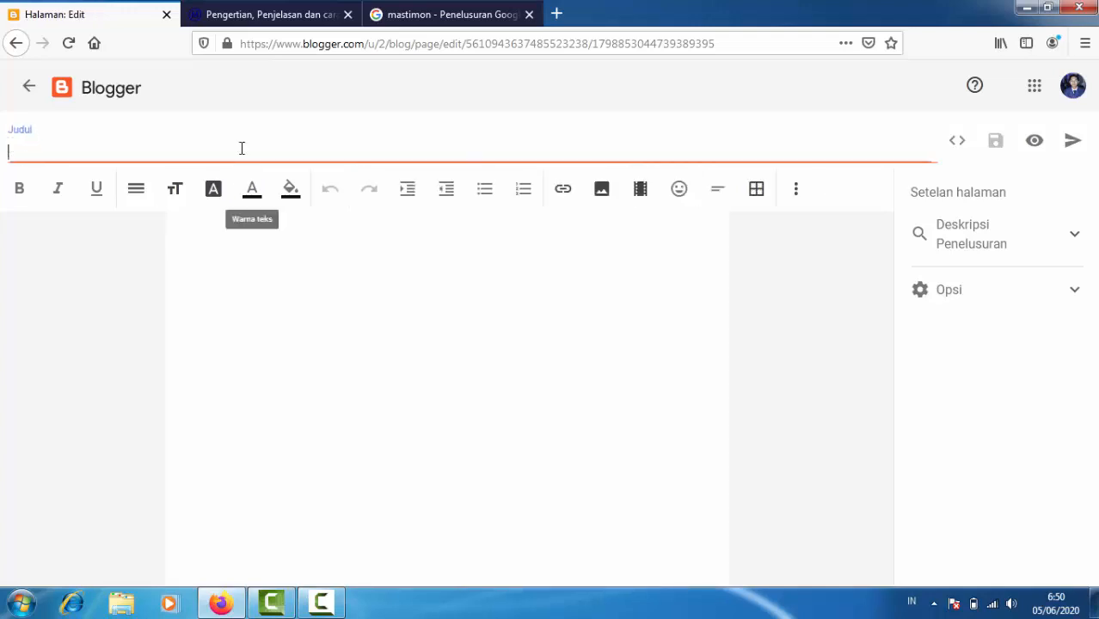
pyautogui.write('About')
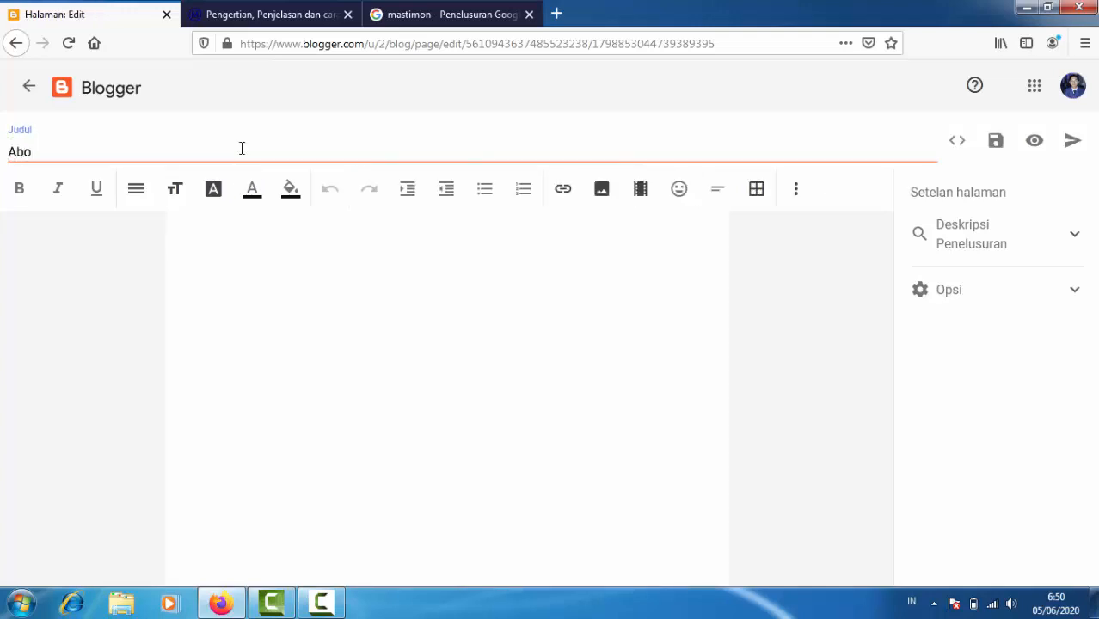
pyautogui.click(1074, 143)
pyautogui.click(641, 371)
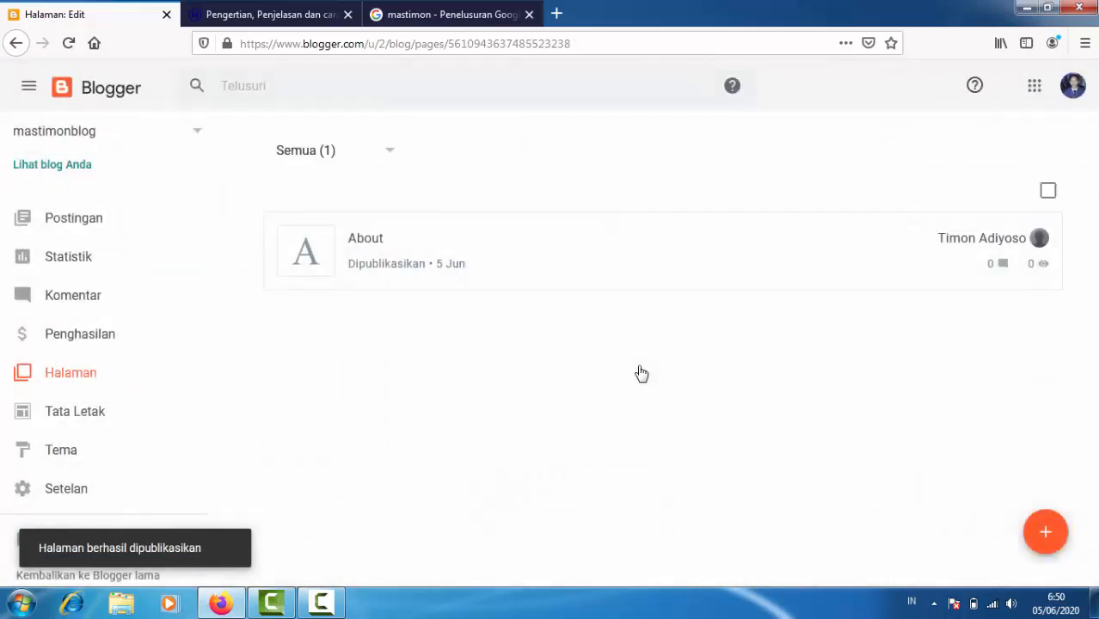
# View the published About page in the browser, and check it in the page editor before returning to the page list
pyautogui.moveTo(975, 288)
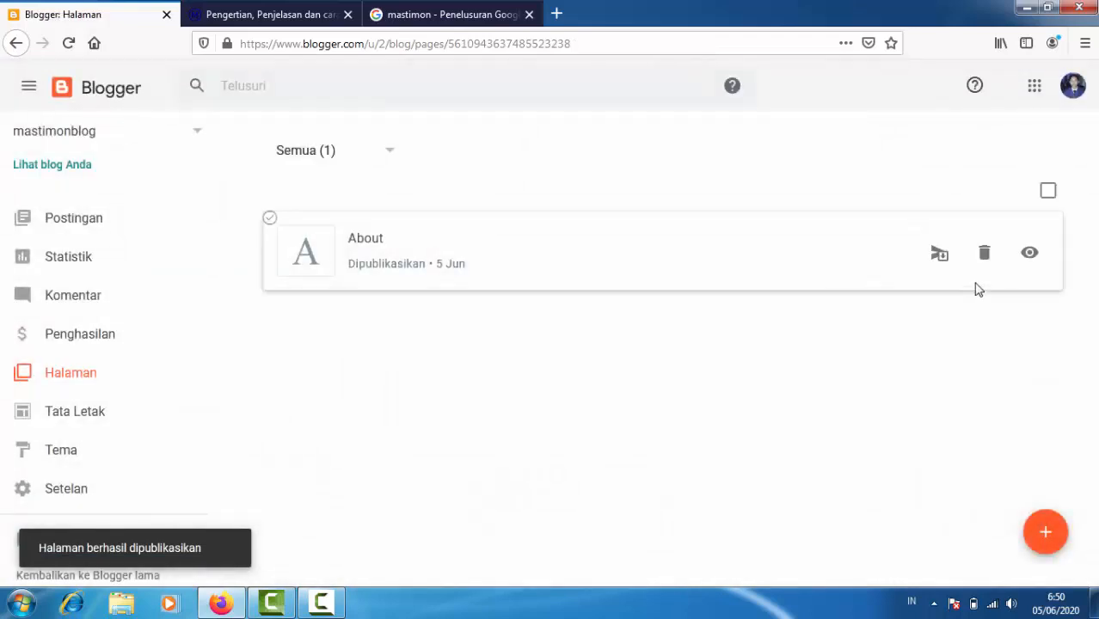
pyautogui.click(1031, 256)
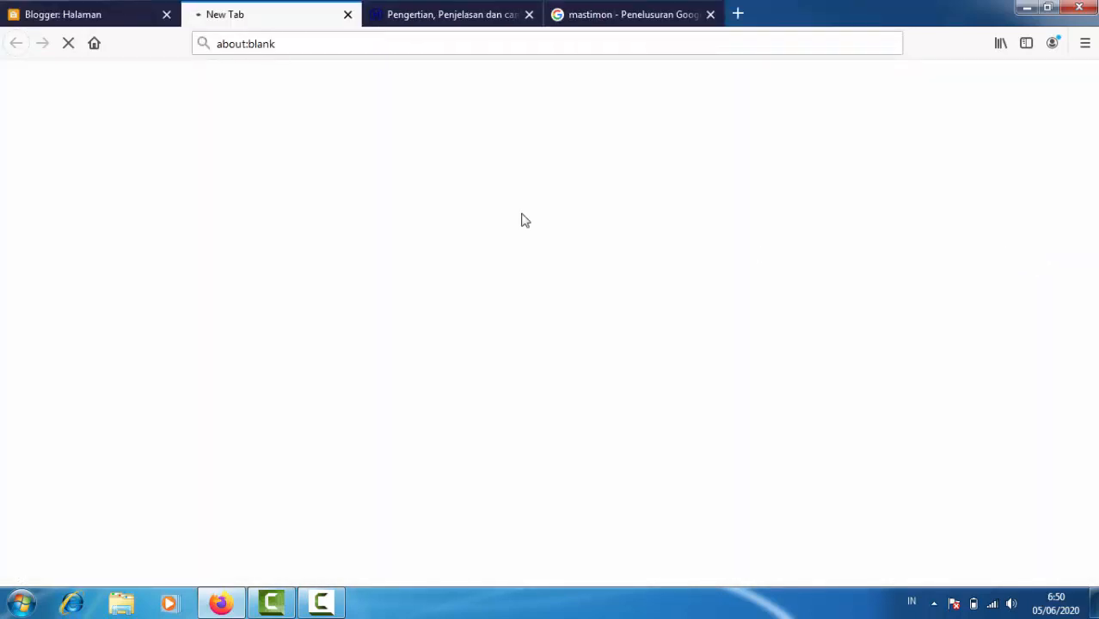
pyautogui.click(123, 15)
pyautogui.moveTo(832, 275)
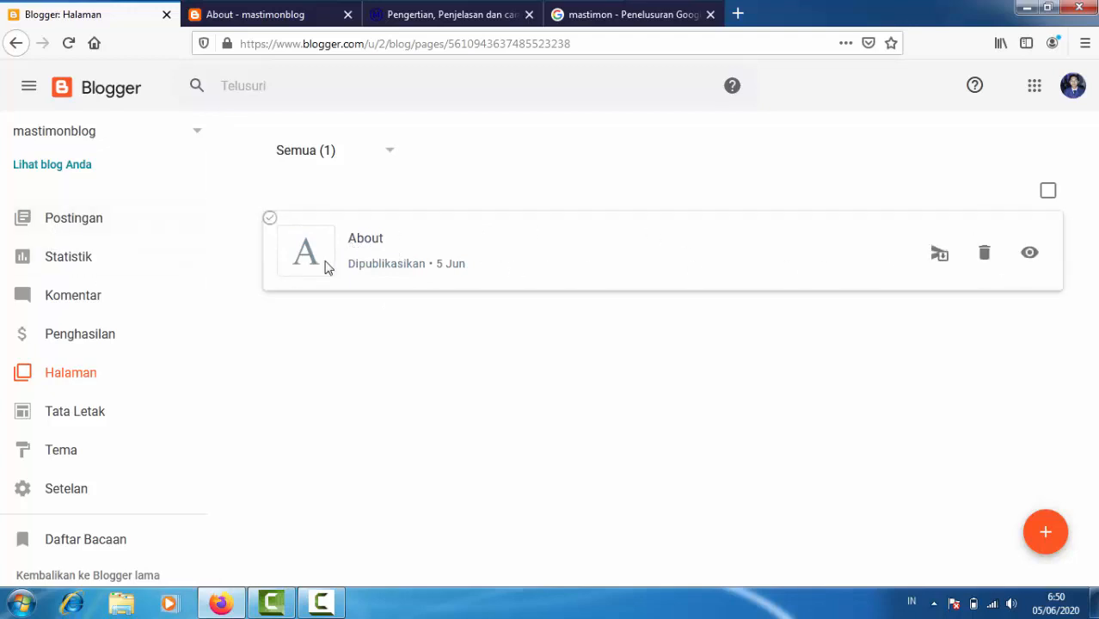
pyautogui.click(364, 244)
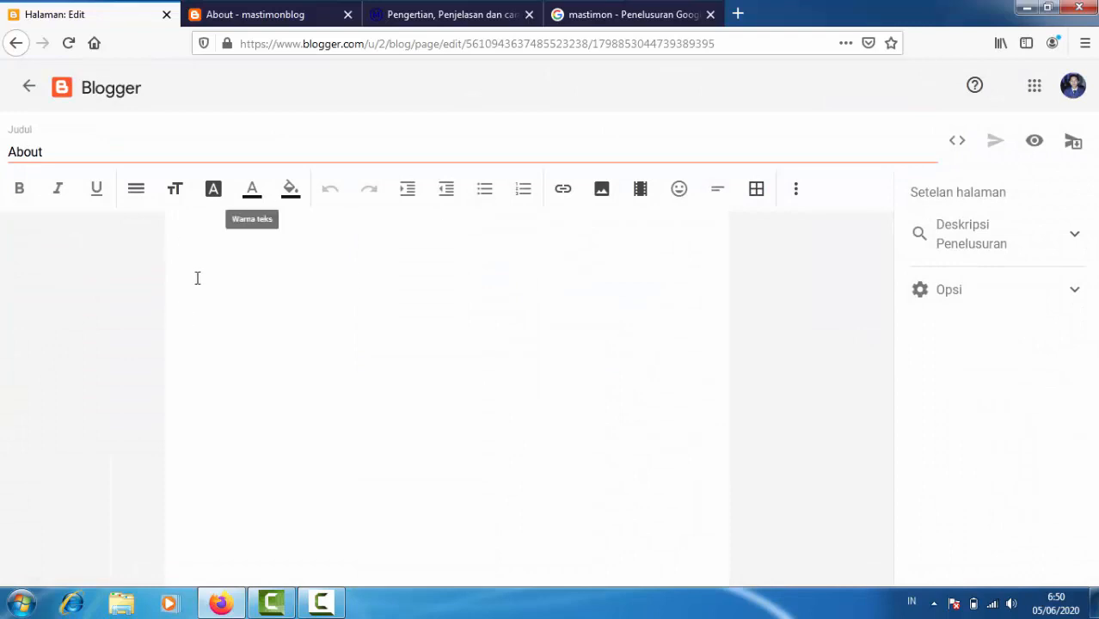
pyautogui.click(27, 86)
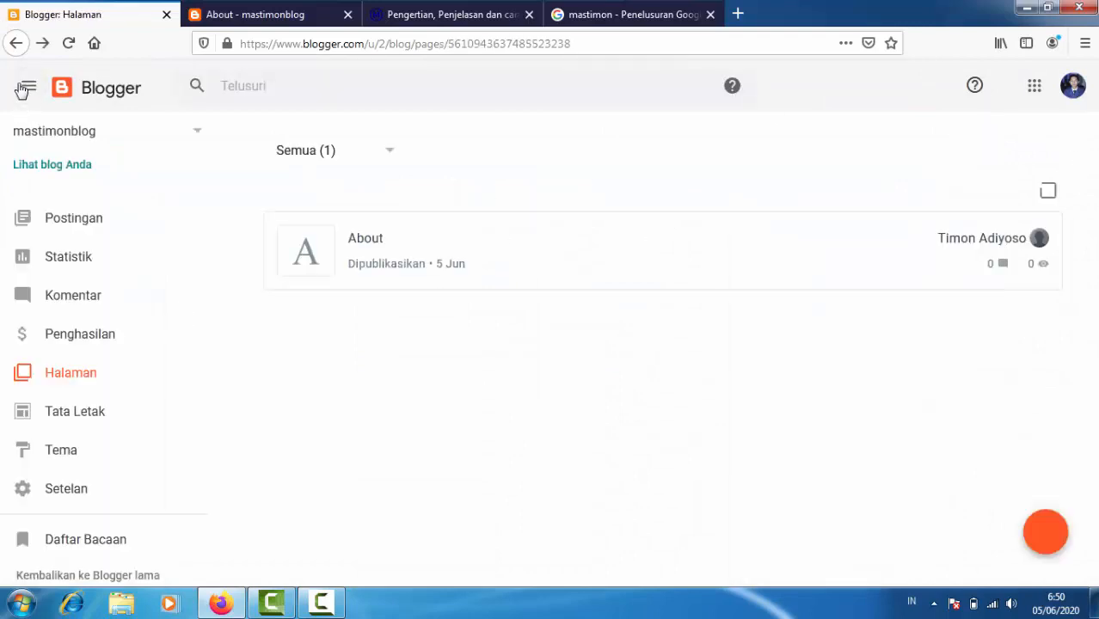
# Review the blog's Penghasilan, Komentar, Statistik and Postingan sections and the remaining dashboard entries
pyautogui.click(81, 342)
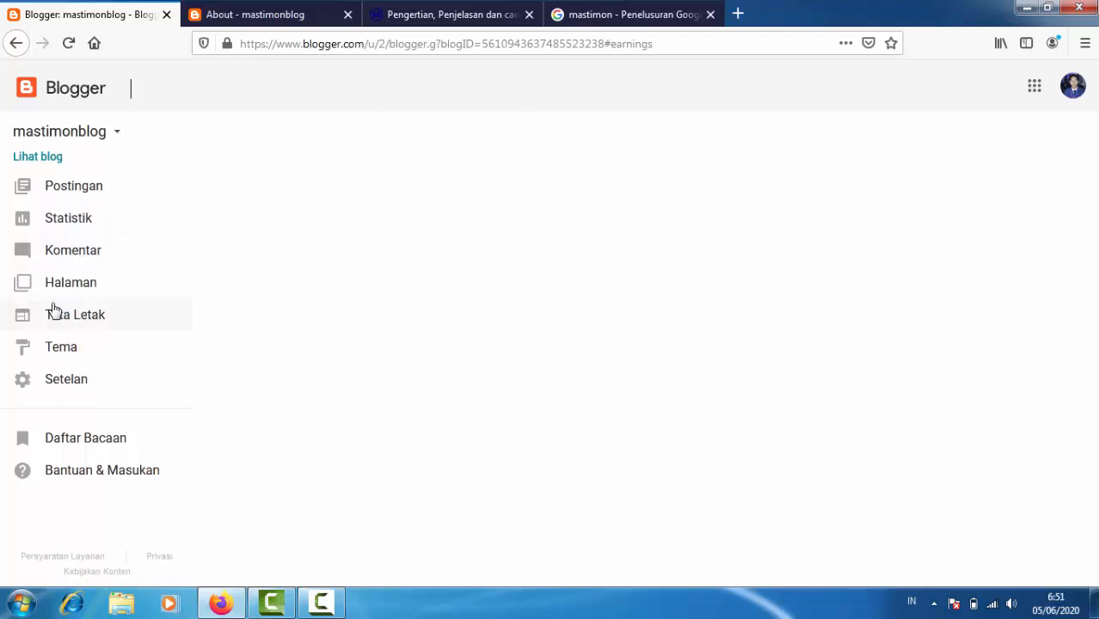
pyautogui.click(70, 242)
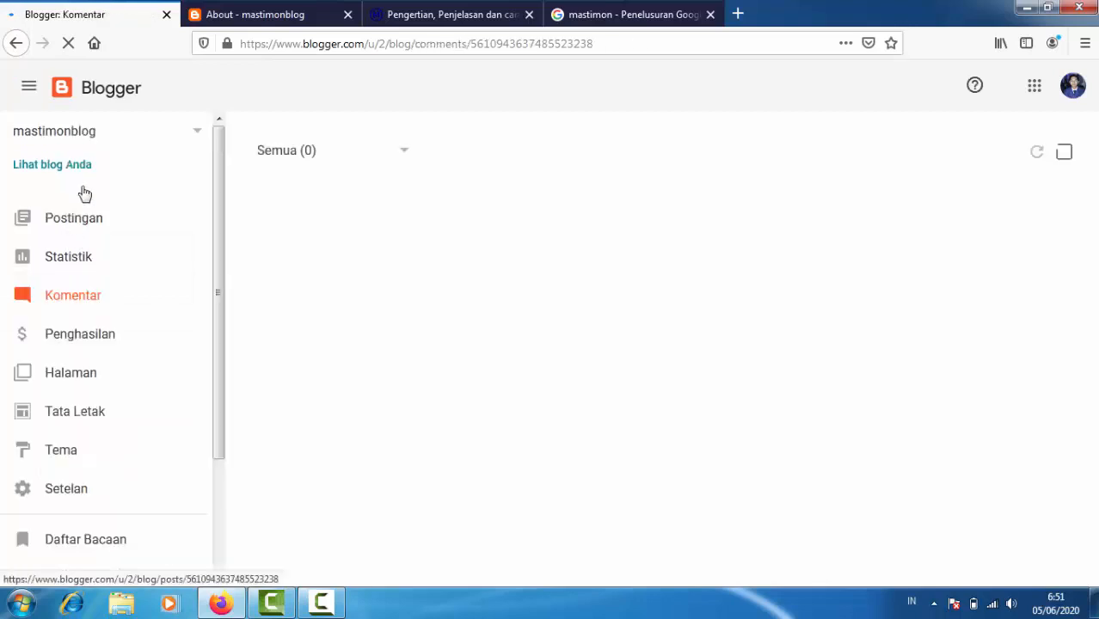
pyautogui.click(65, 260)
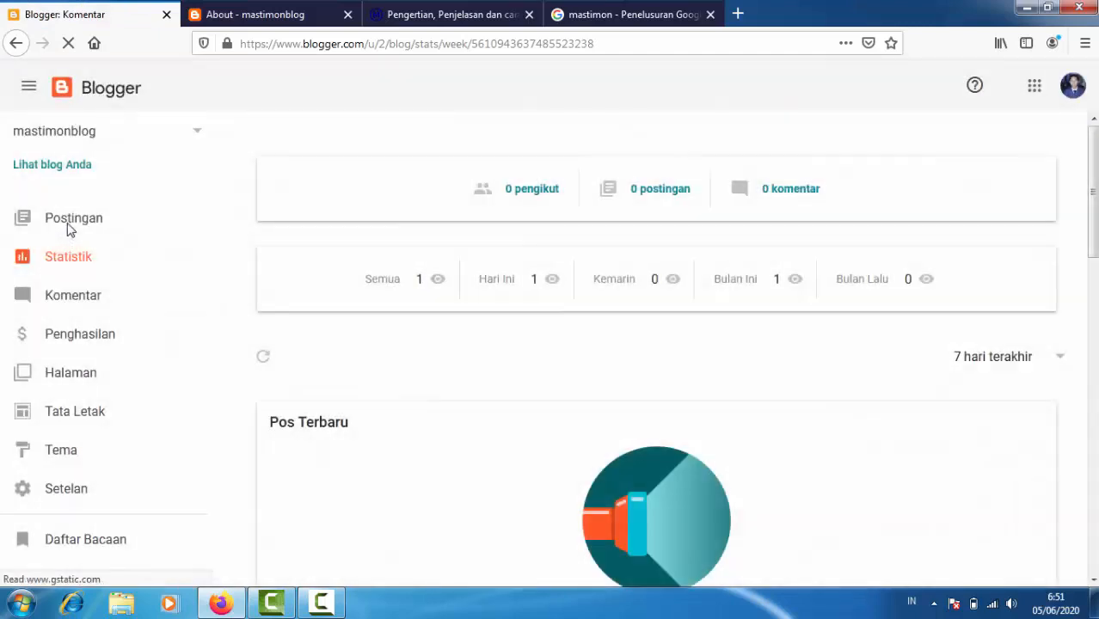
pyautogui.click(68, 226)
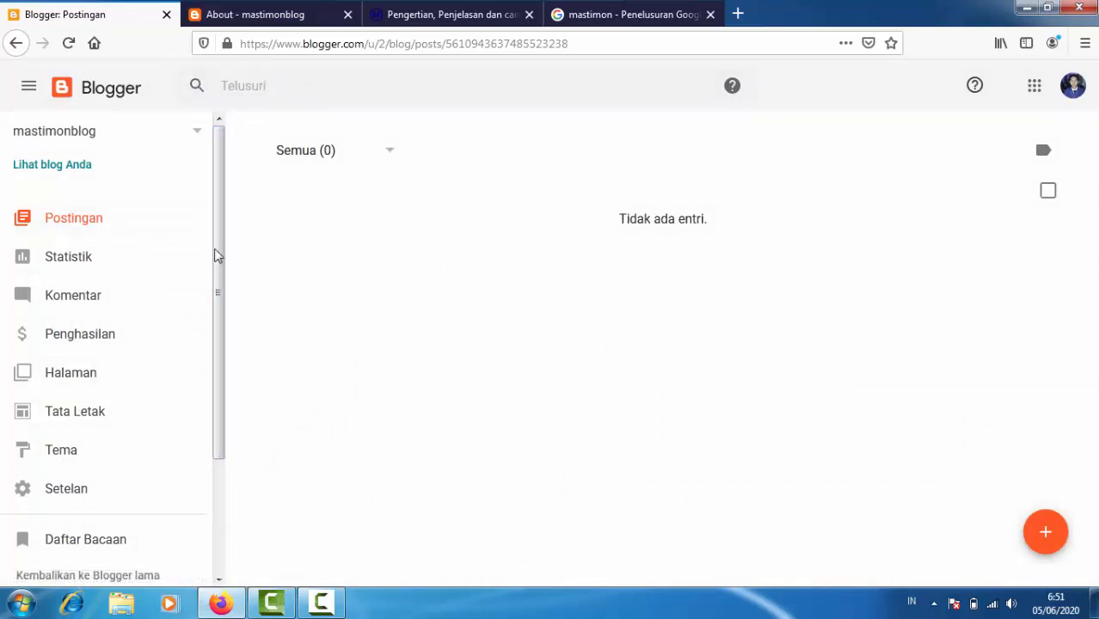
pyautogui.scroll(-3, 219, 252)
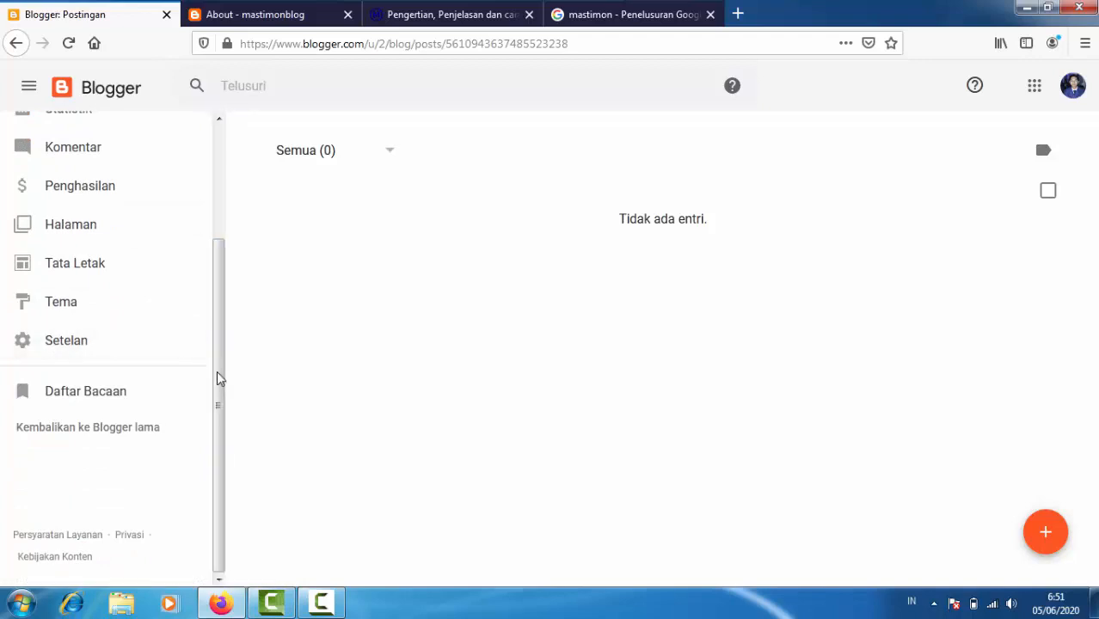
pyautogui.scroll(3, 221, 258)
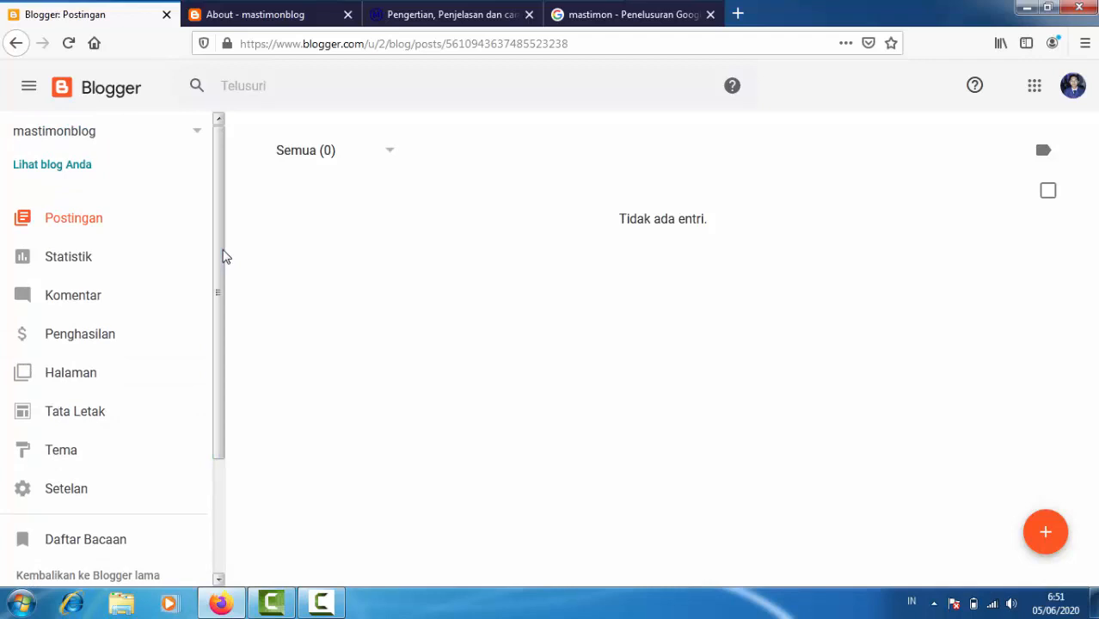
# Switch to the open mastimon.com article about Ads.txt in Blogger and view it from the beginning
pyautogui.click(284, 15)
pyautogui.click(404, 15)
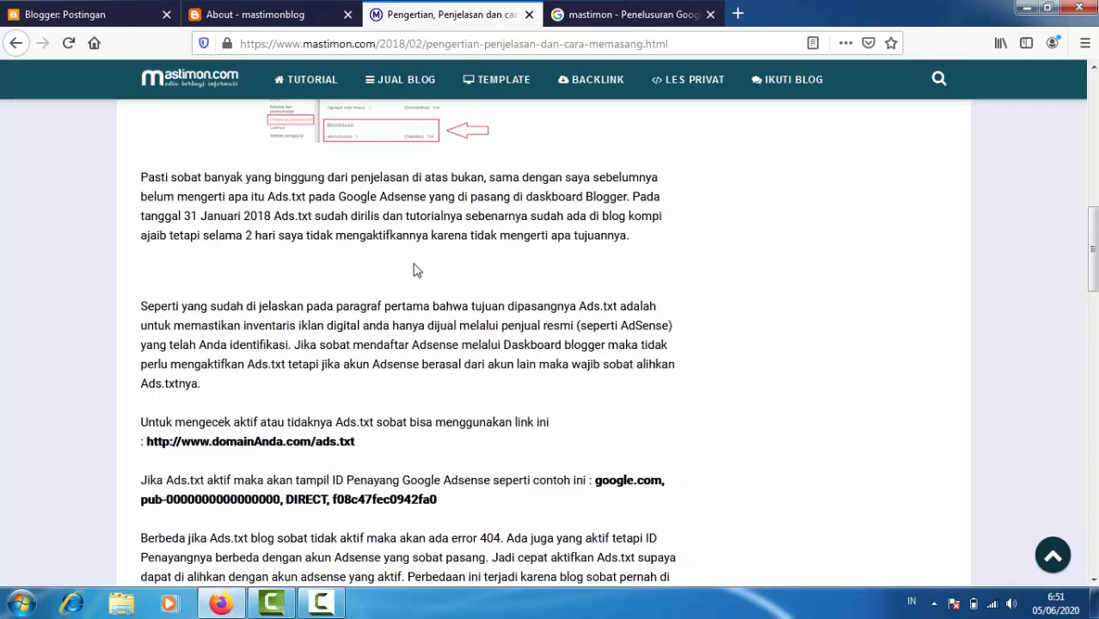
pyautogui.scroll(10, 413, 271)
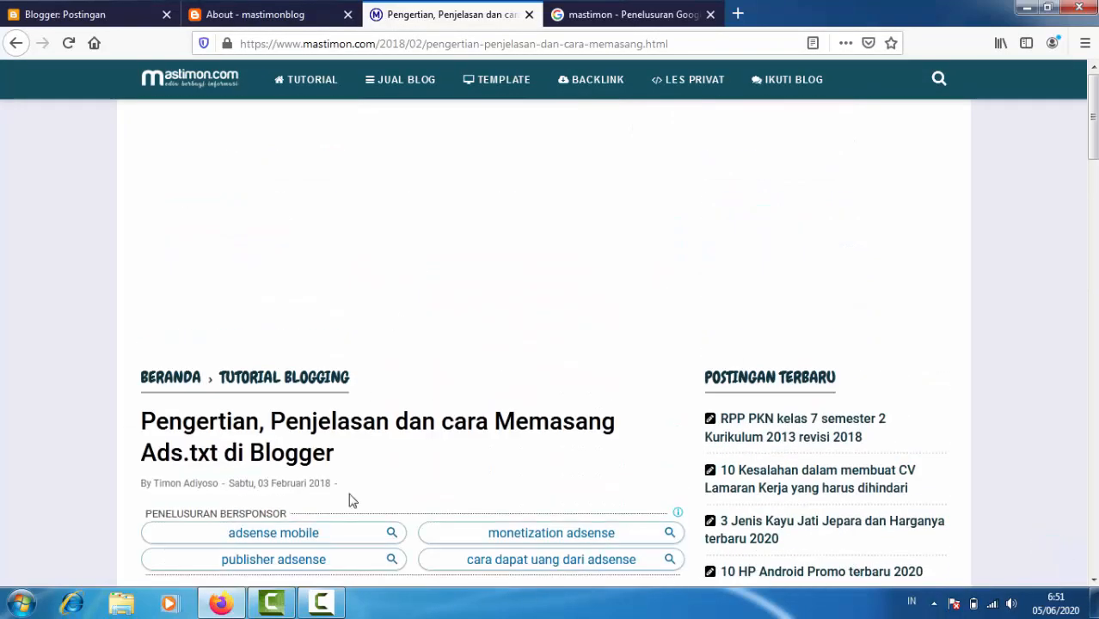